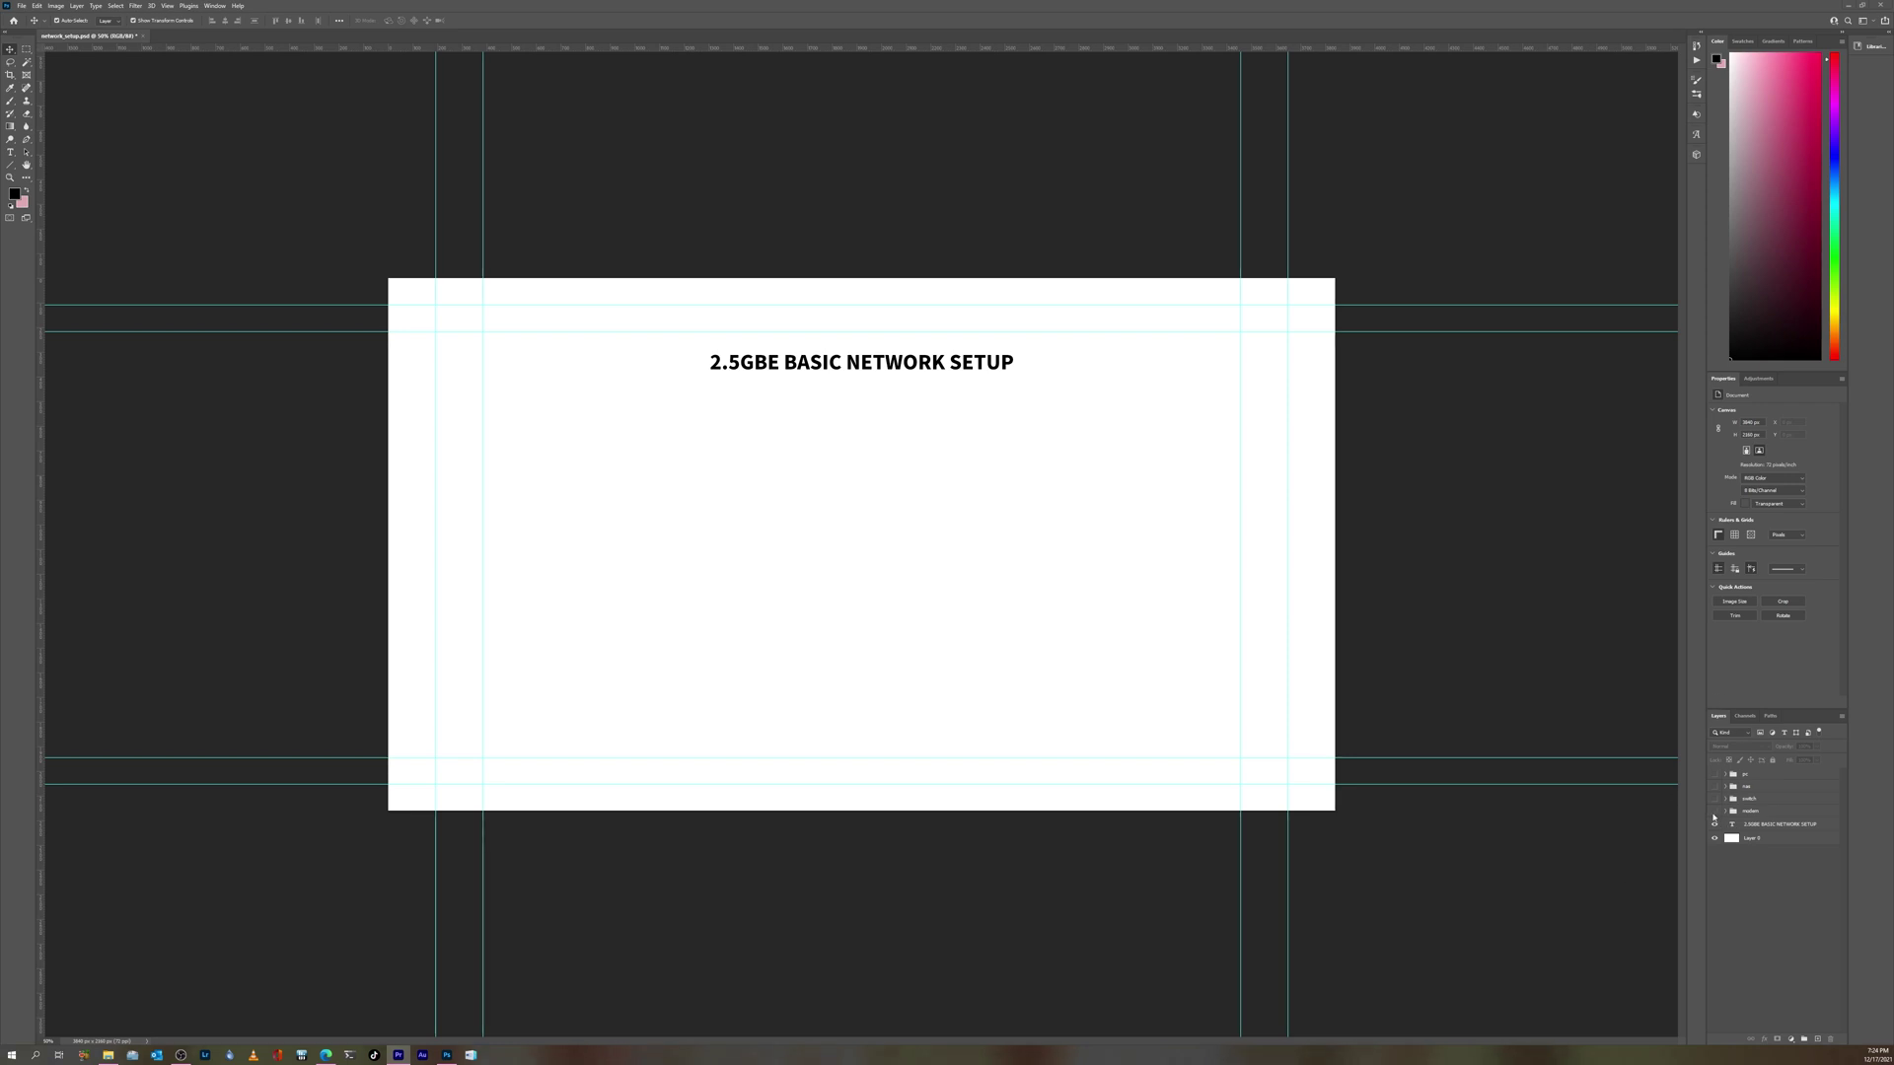
Make the modem, 2.5GbE switch, NAS and PC visible in turn on the Photoshop network diagram.
left_click(1714, 812)
left_click(1714, 812)
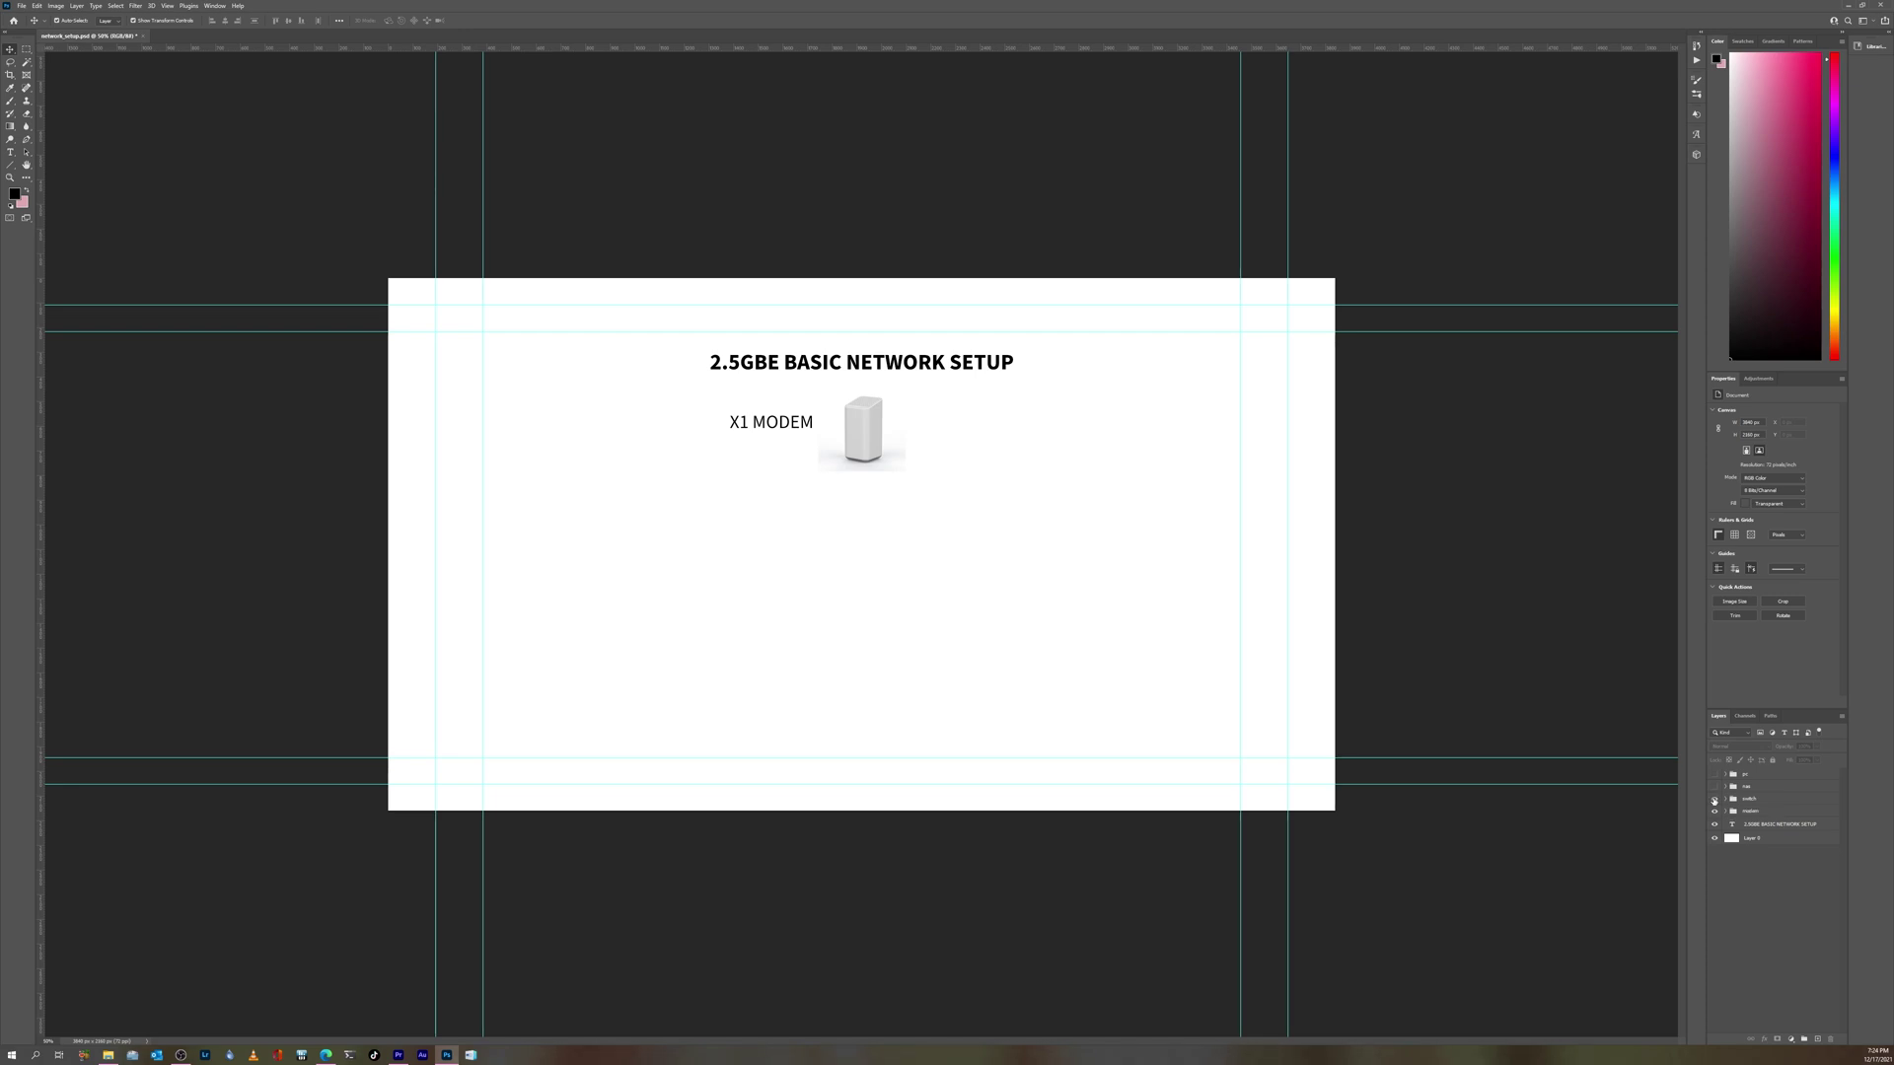
left_click(1714, 799)
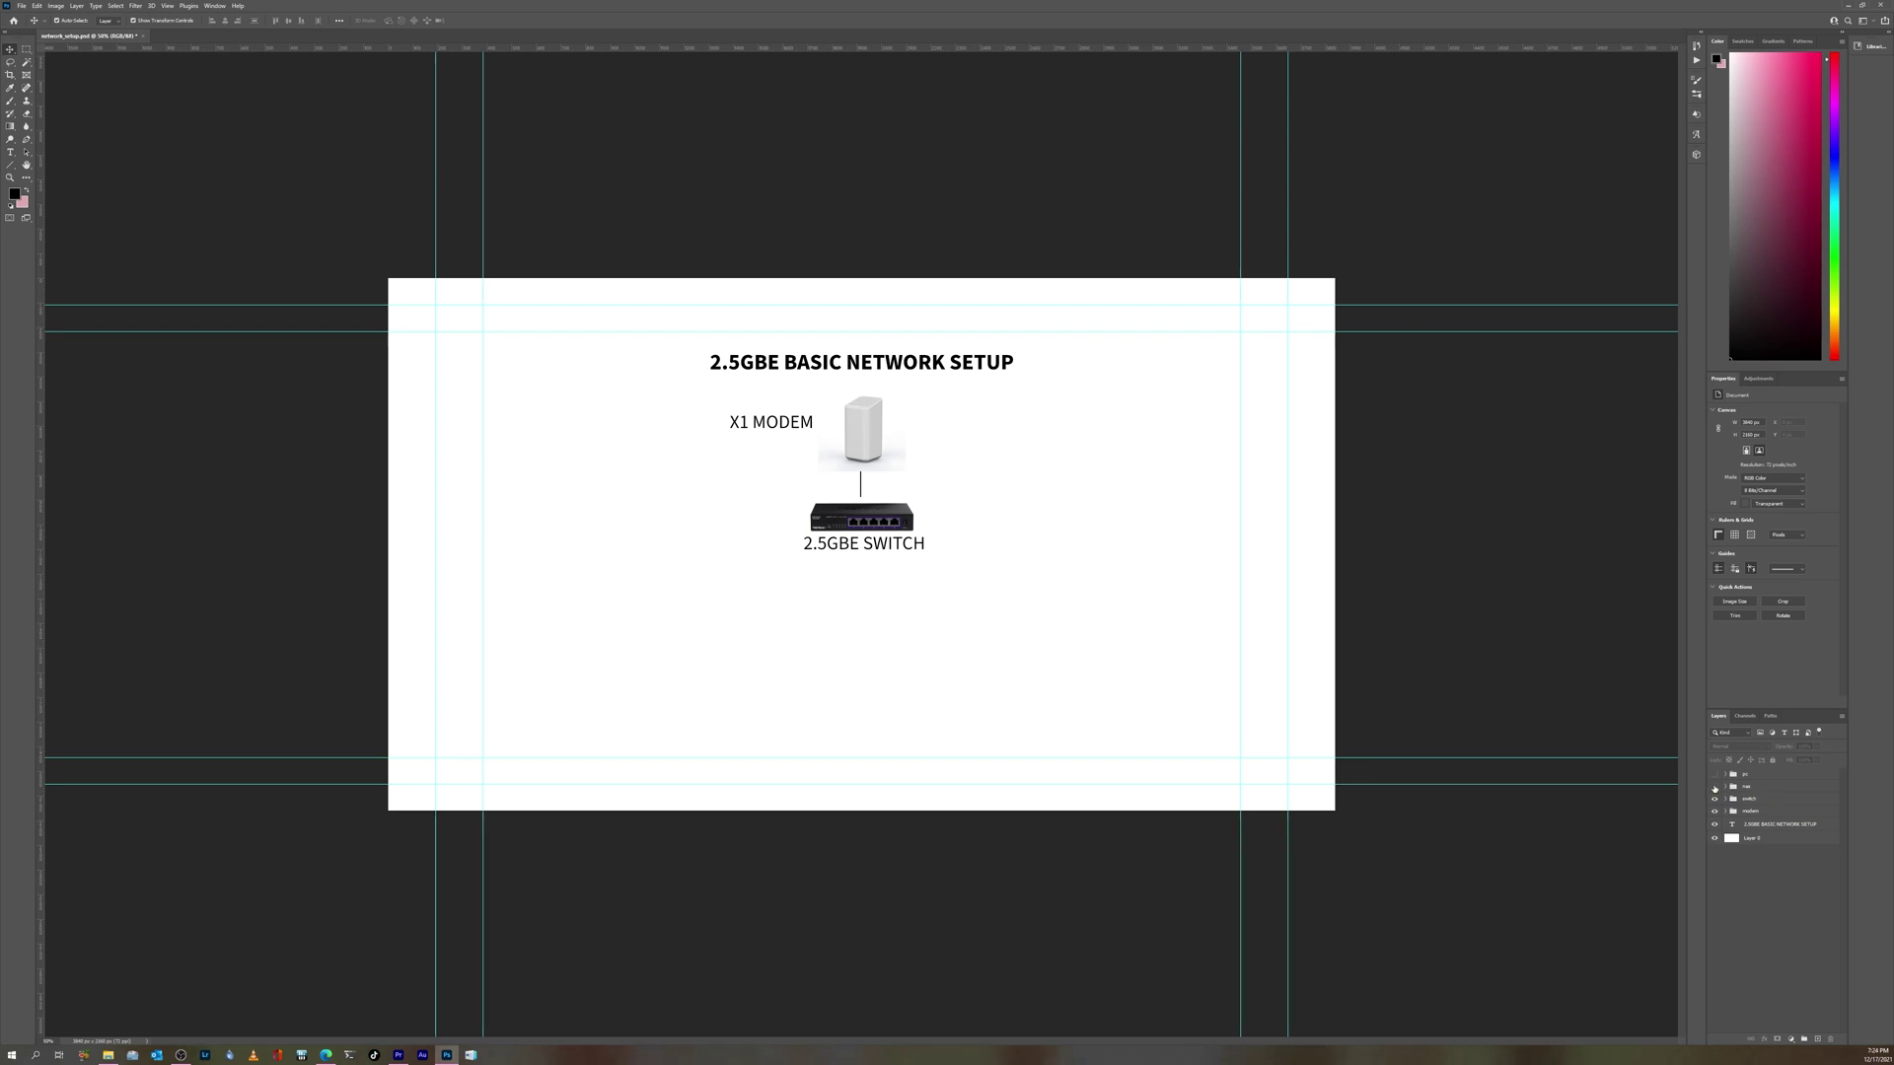
left_click(1714, 786)
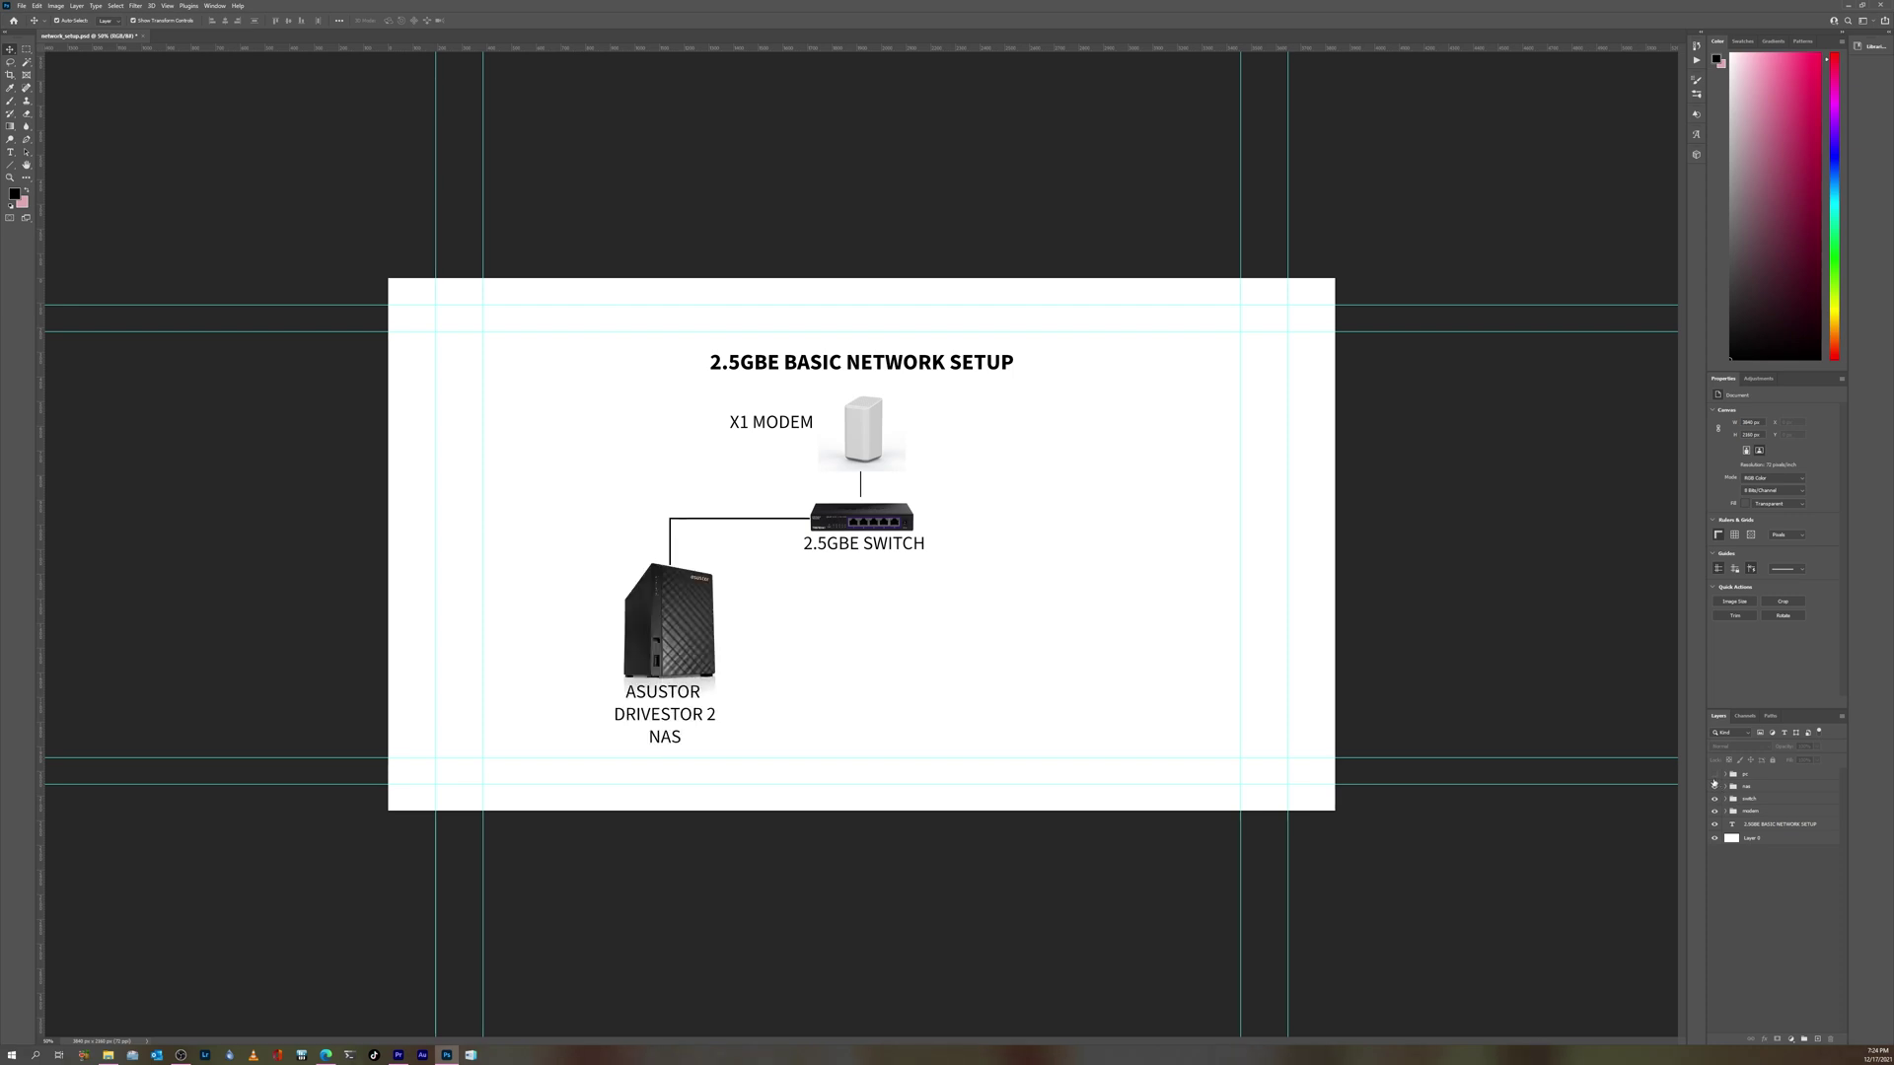
left_click(1714, 775)
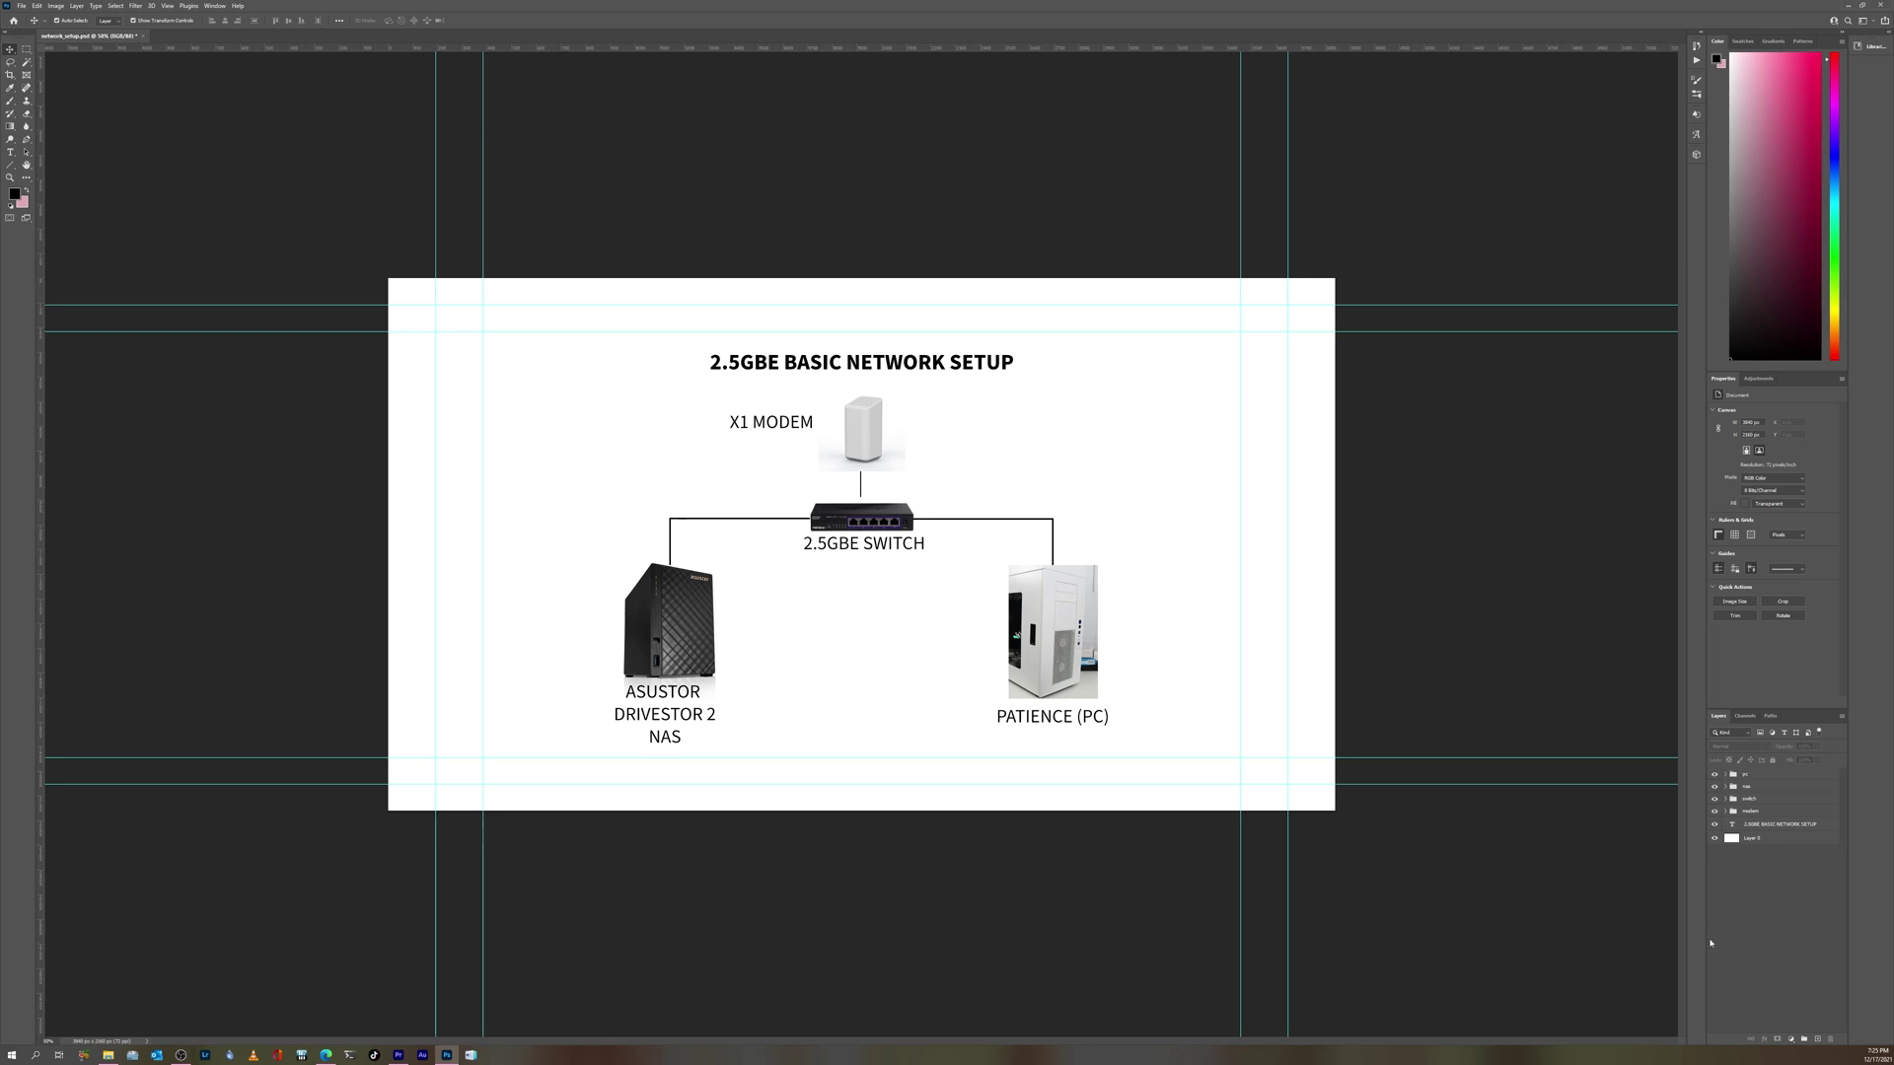
key("alt+Tab")
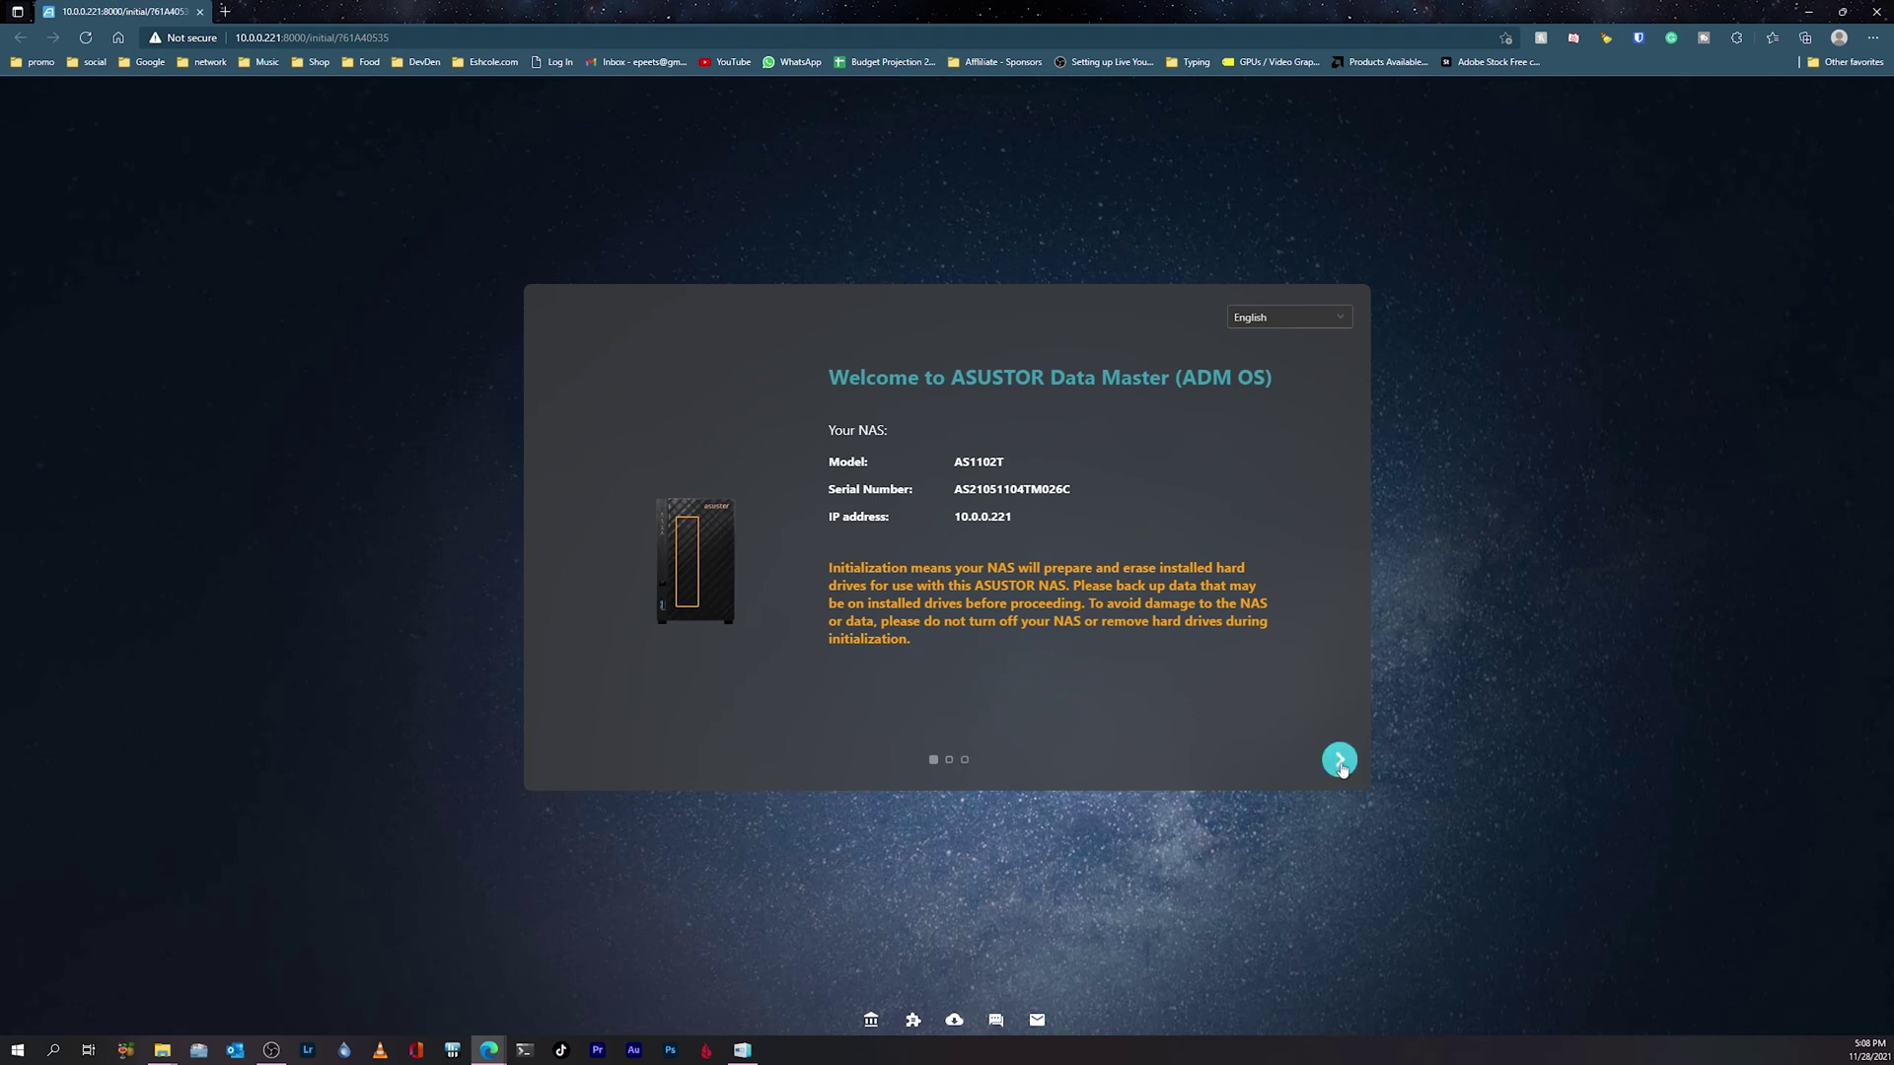
Continue past the setup welcome page and run the recommended ASUSTOR Live Update.
left_click(1339, 762)
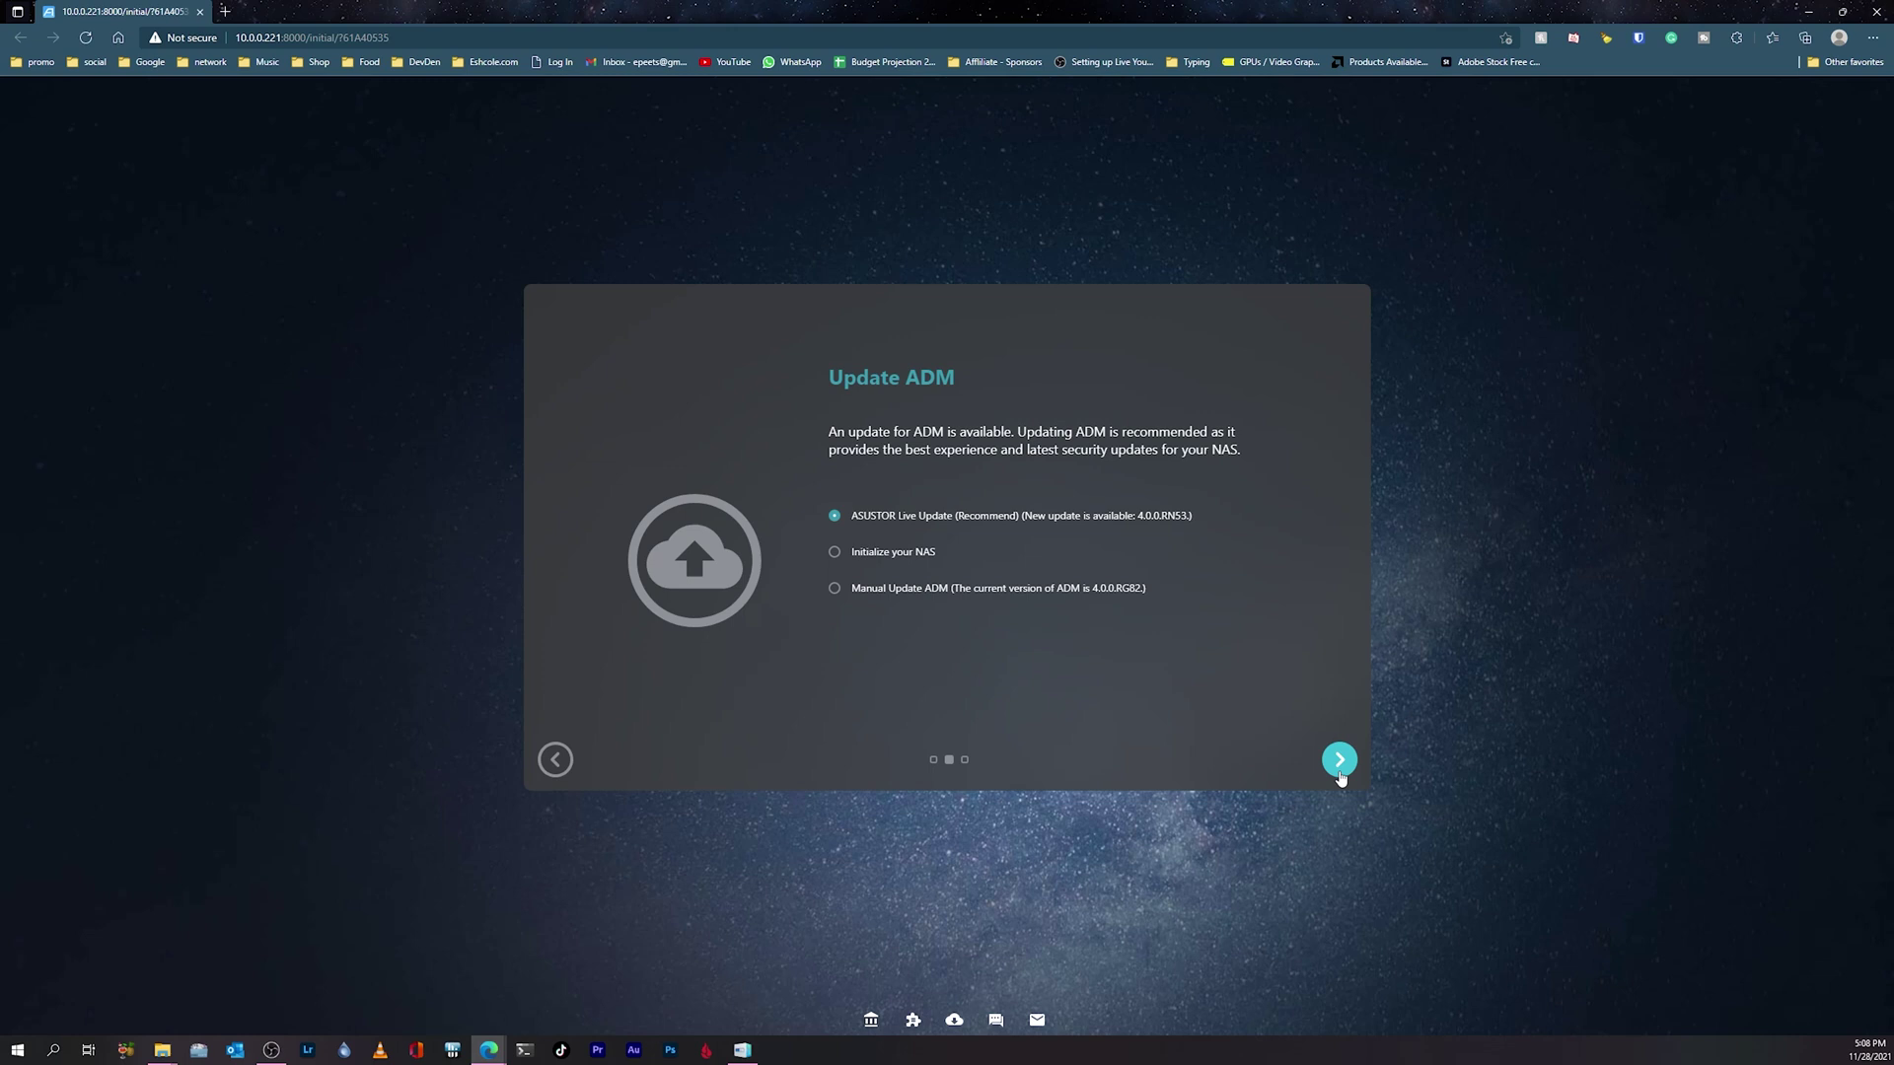
left_click(1339, 774)
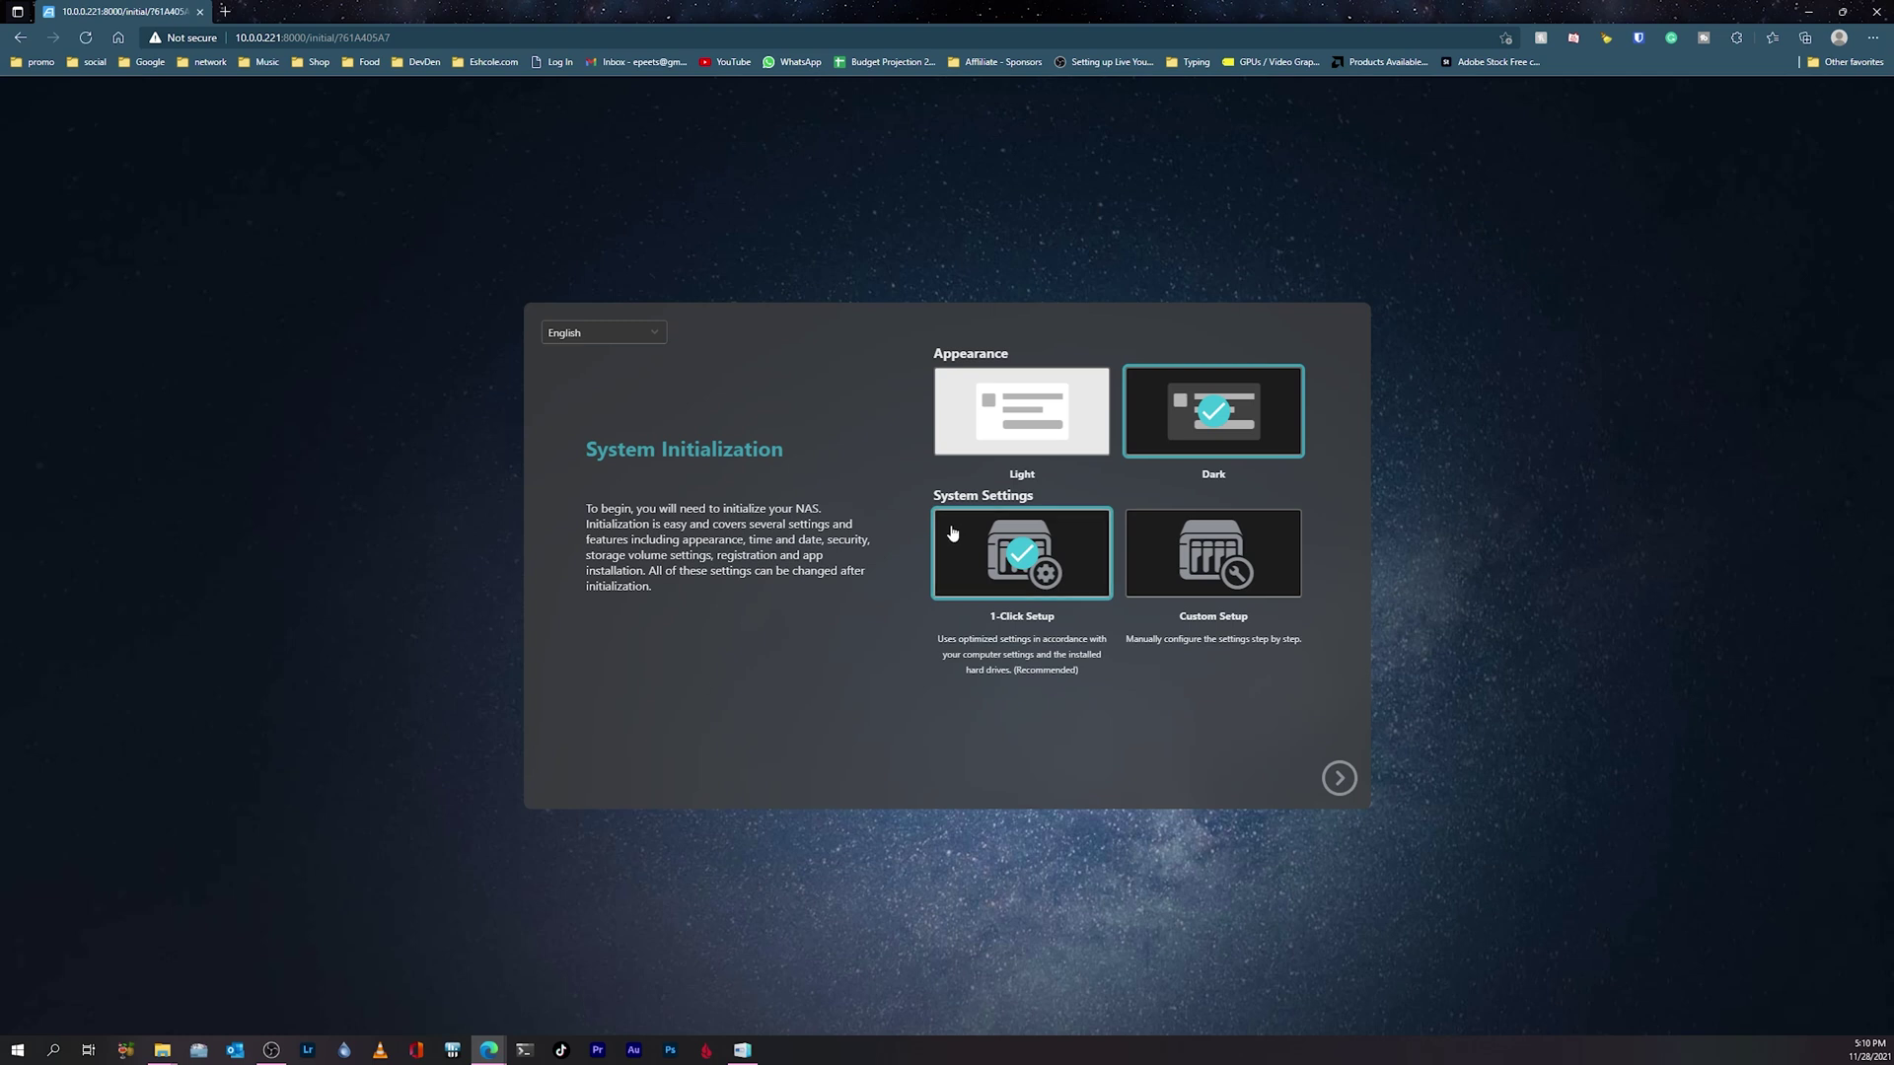
Choose Maximum capacity storage, create the admin account and password, and start initialization.
left_click(1339, 779)
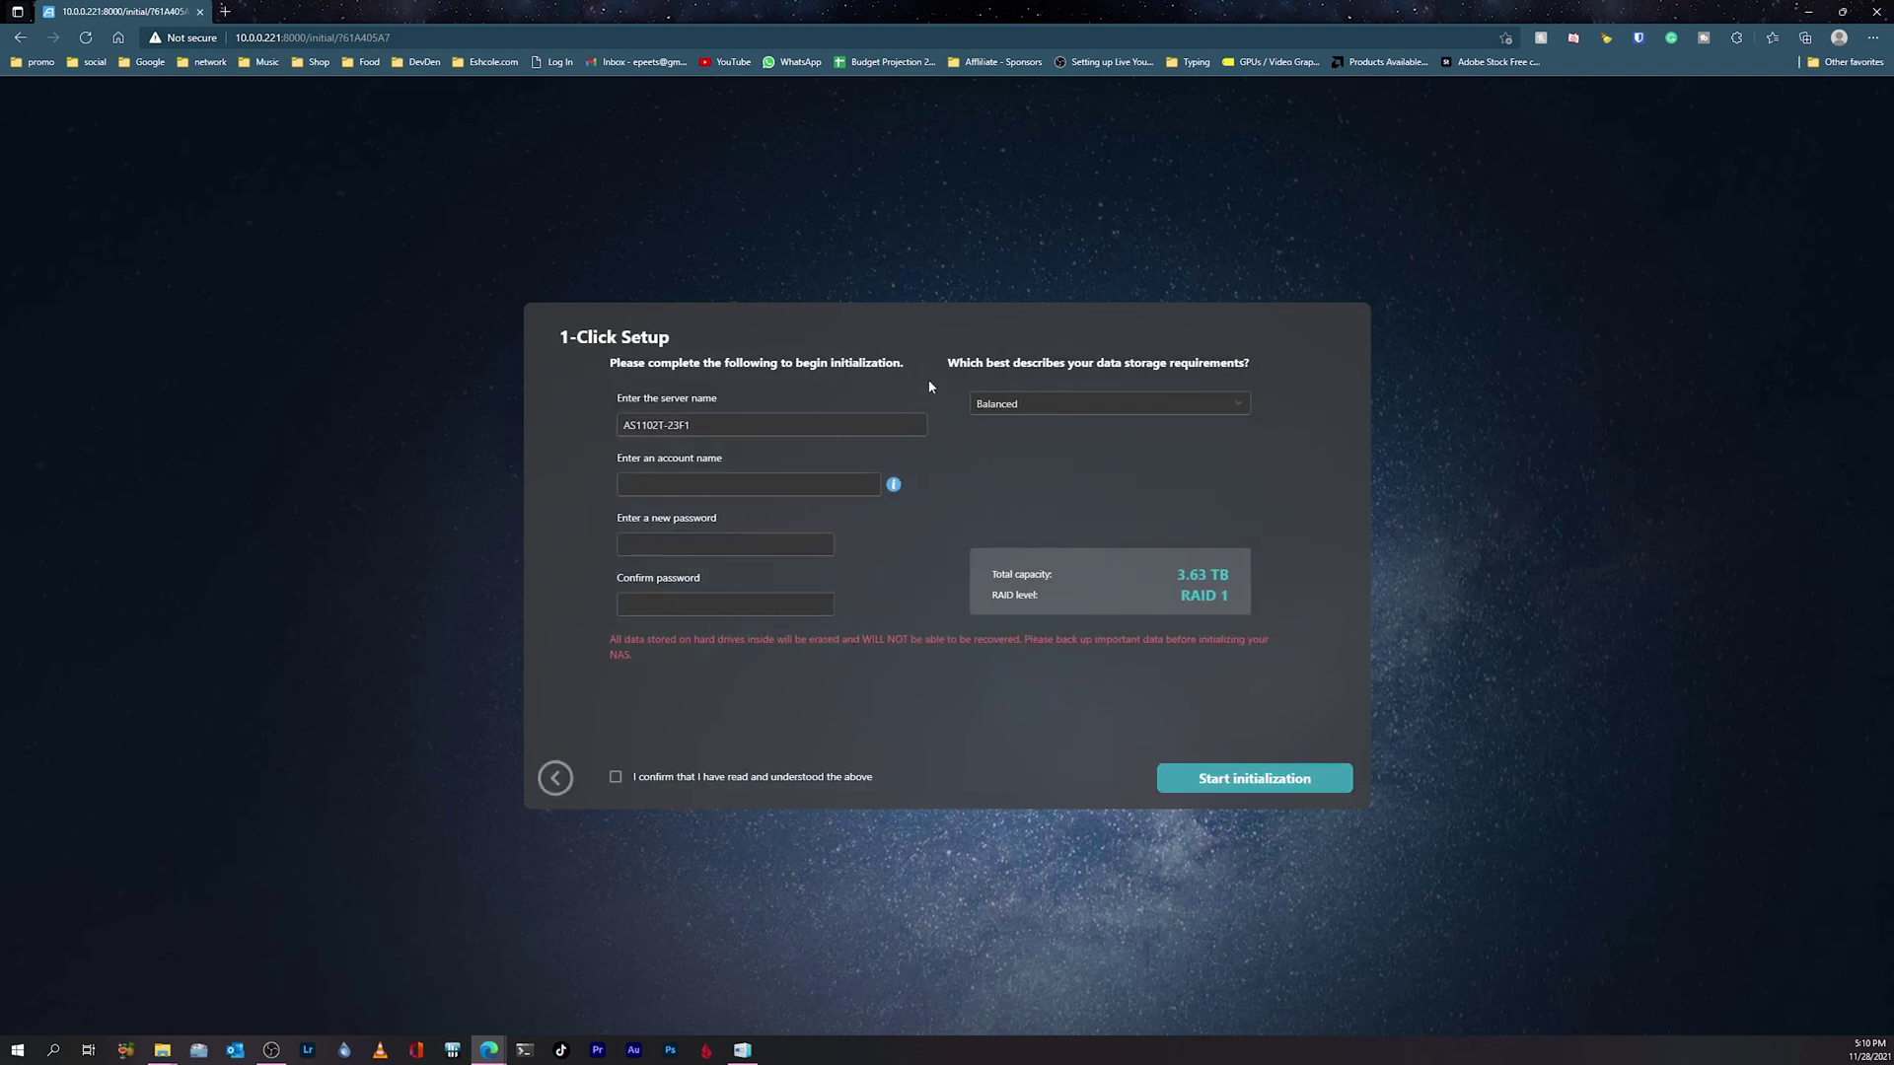
left_click(1052, 404)
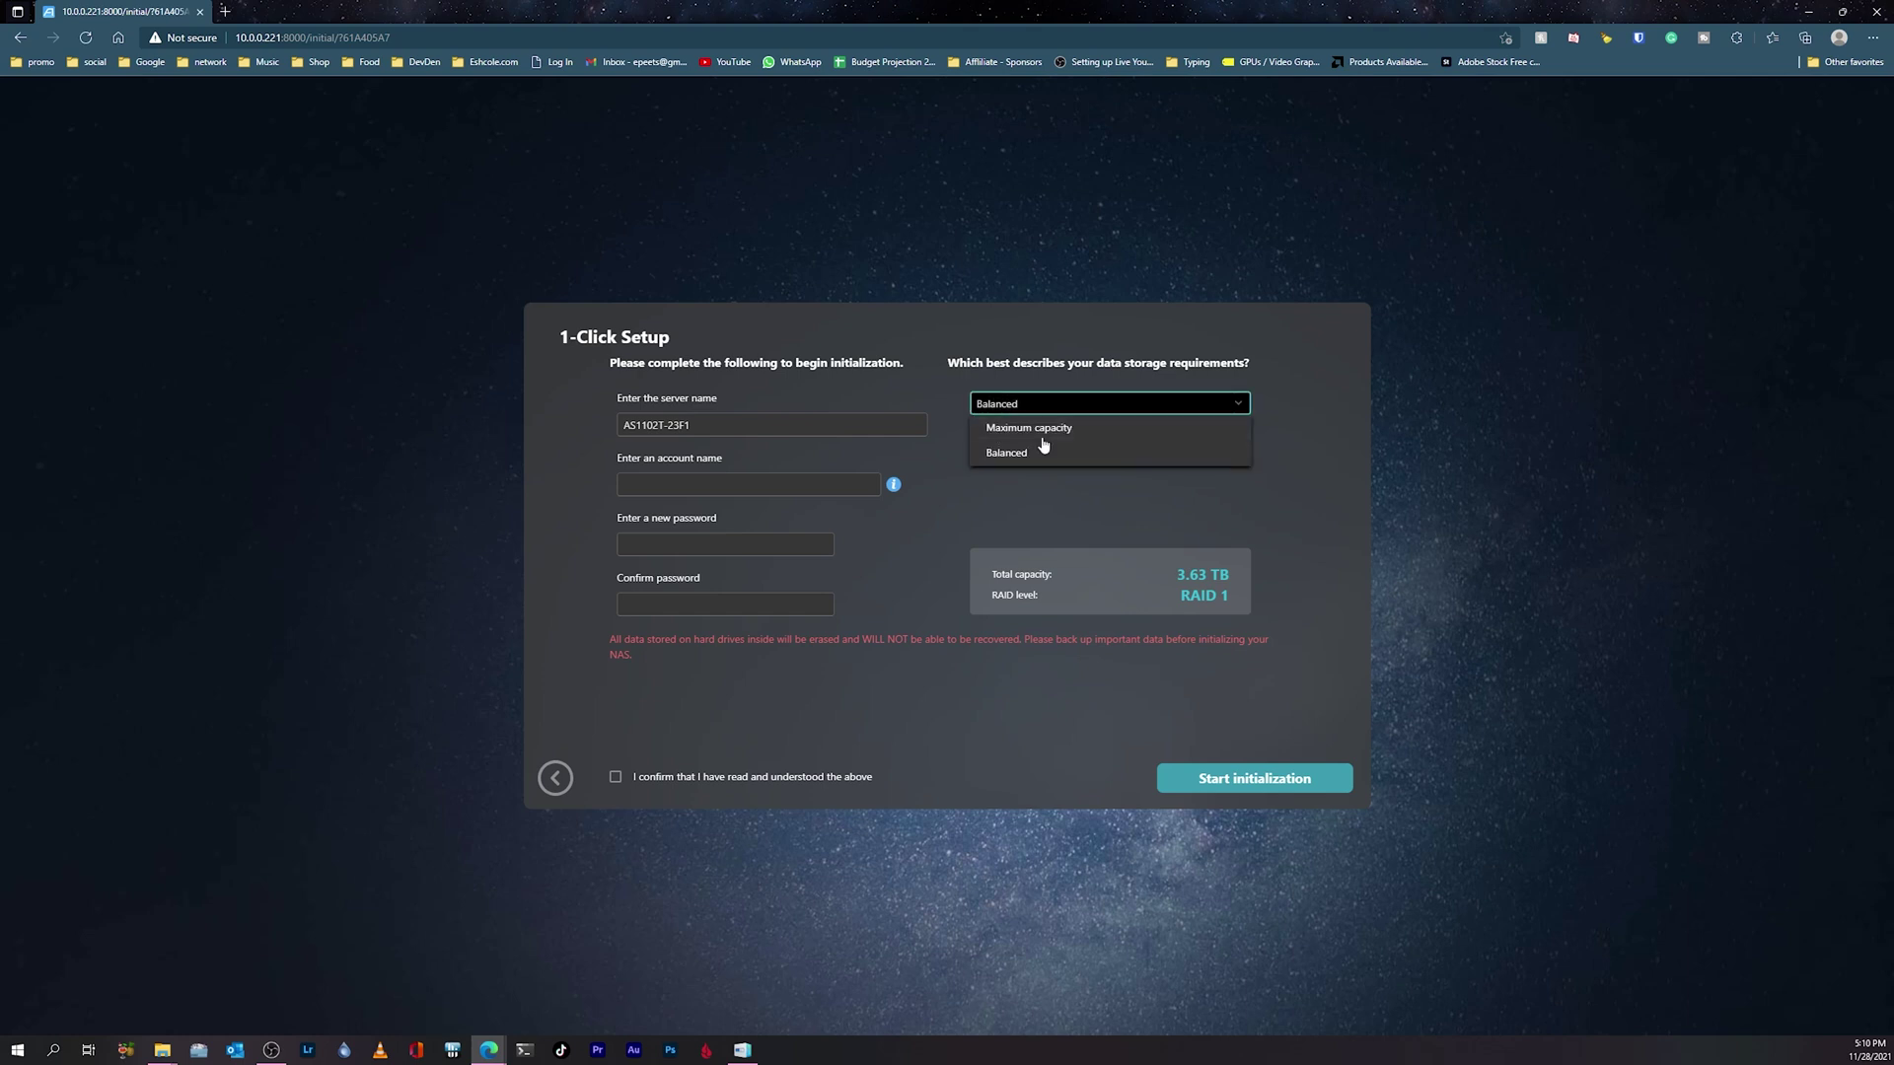
left_click(1037, 434)
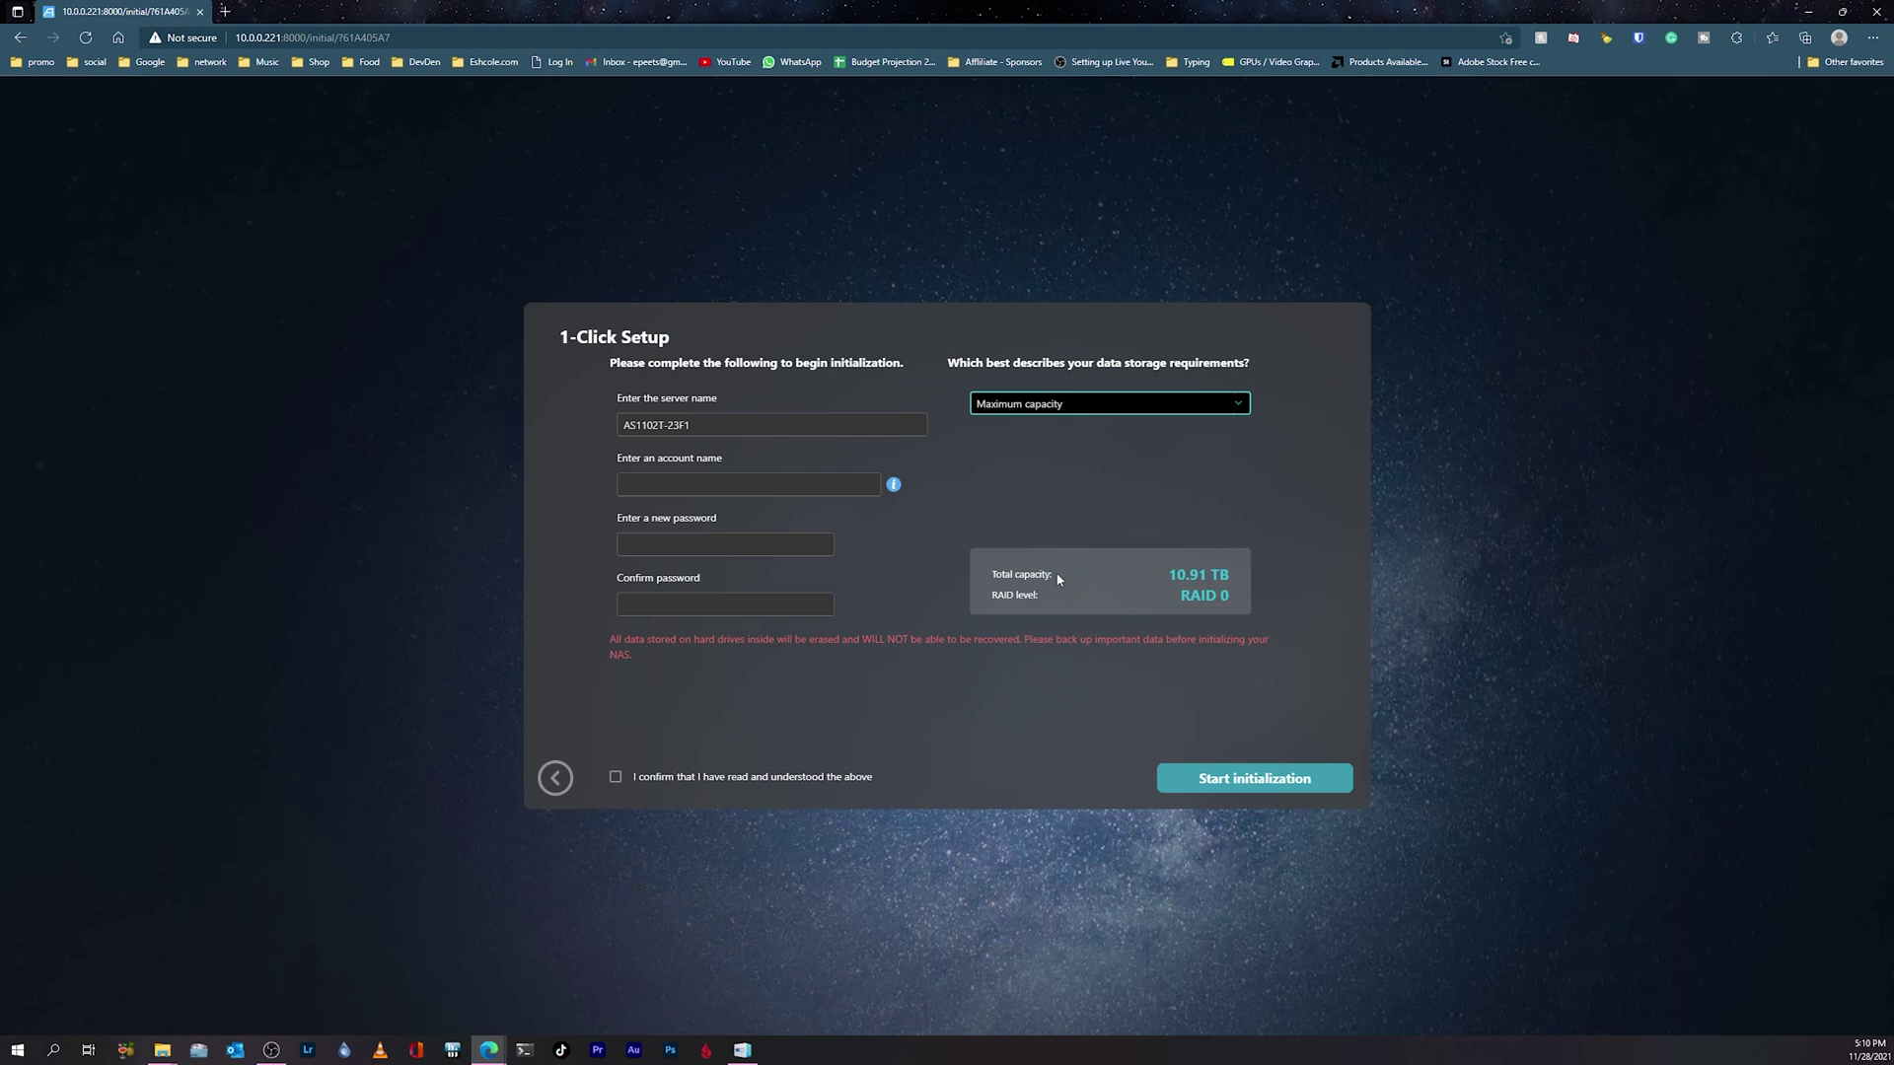
left_click(794, 484)
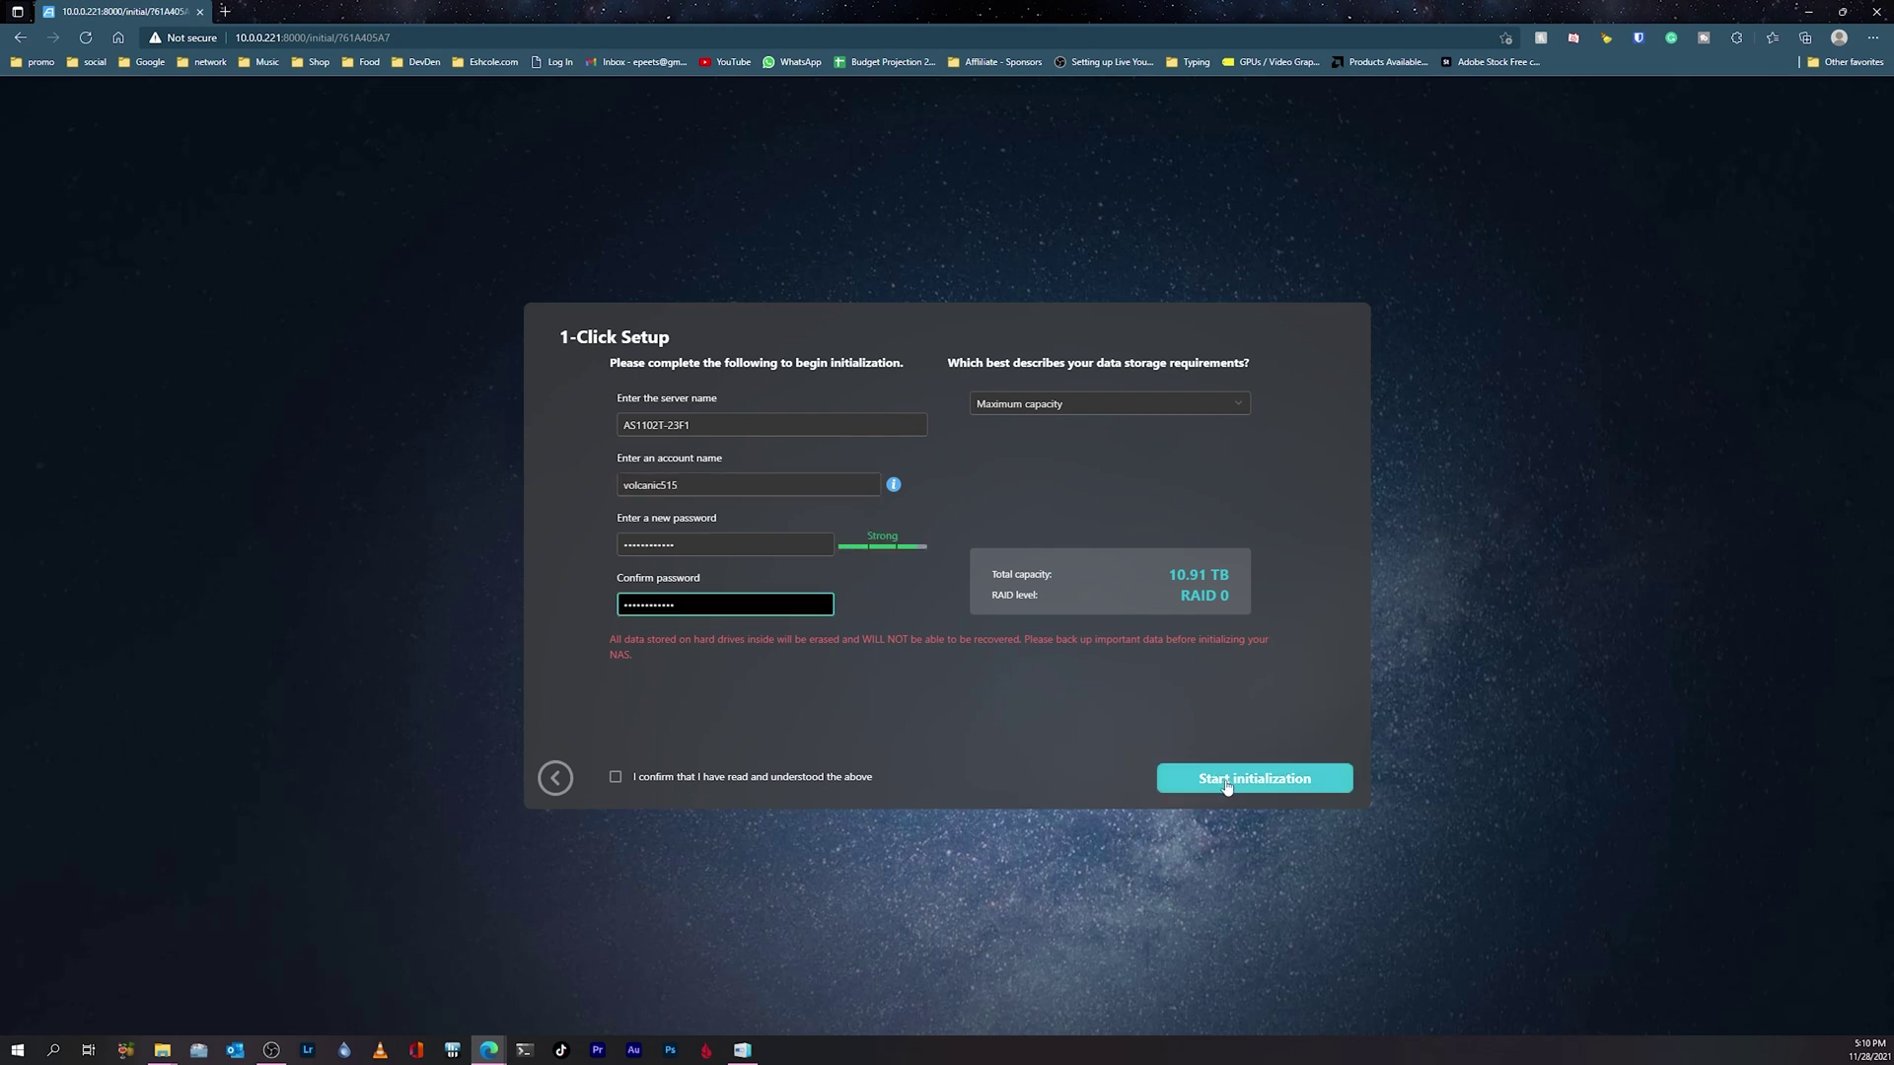
left_click(770, 778)
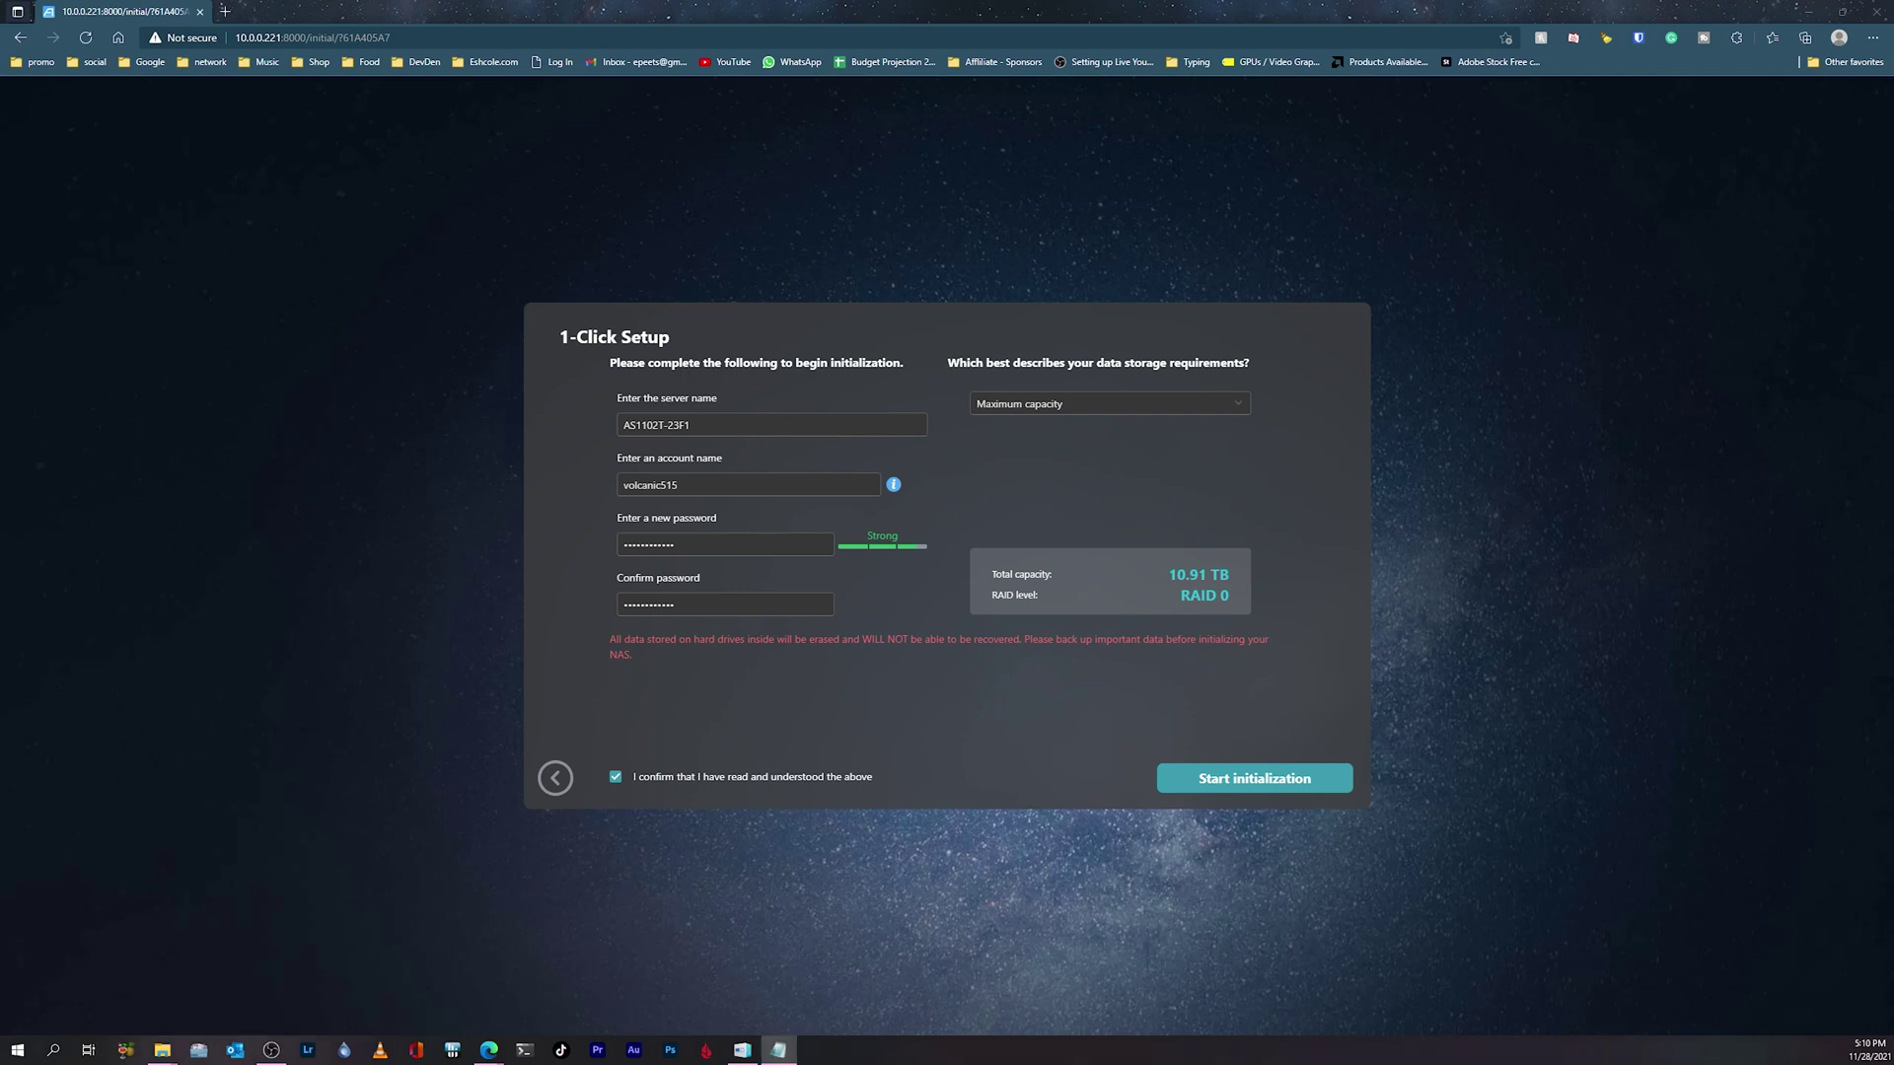
left_click(1233, 784)
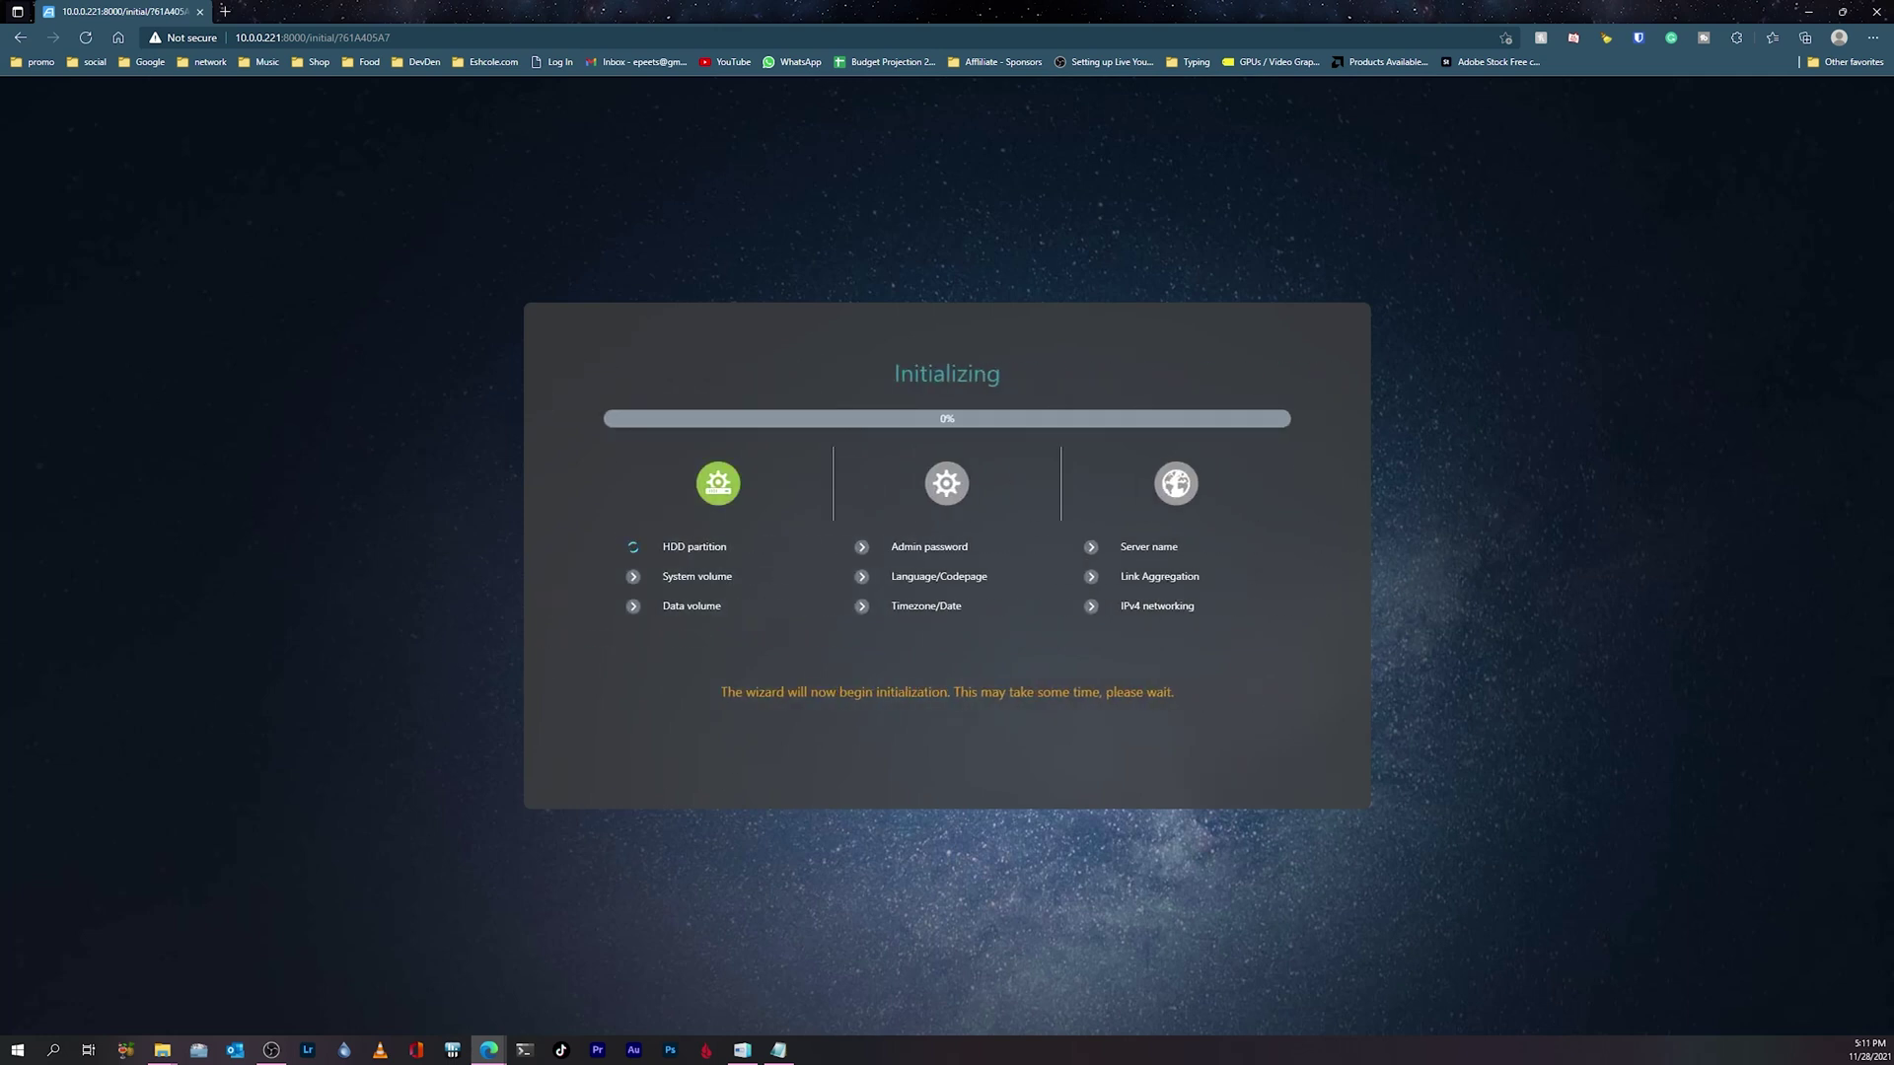
Wait for the initialization progress to complete, briefly switching away and back to the browser.
key("alt+Tab")
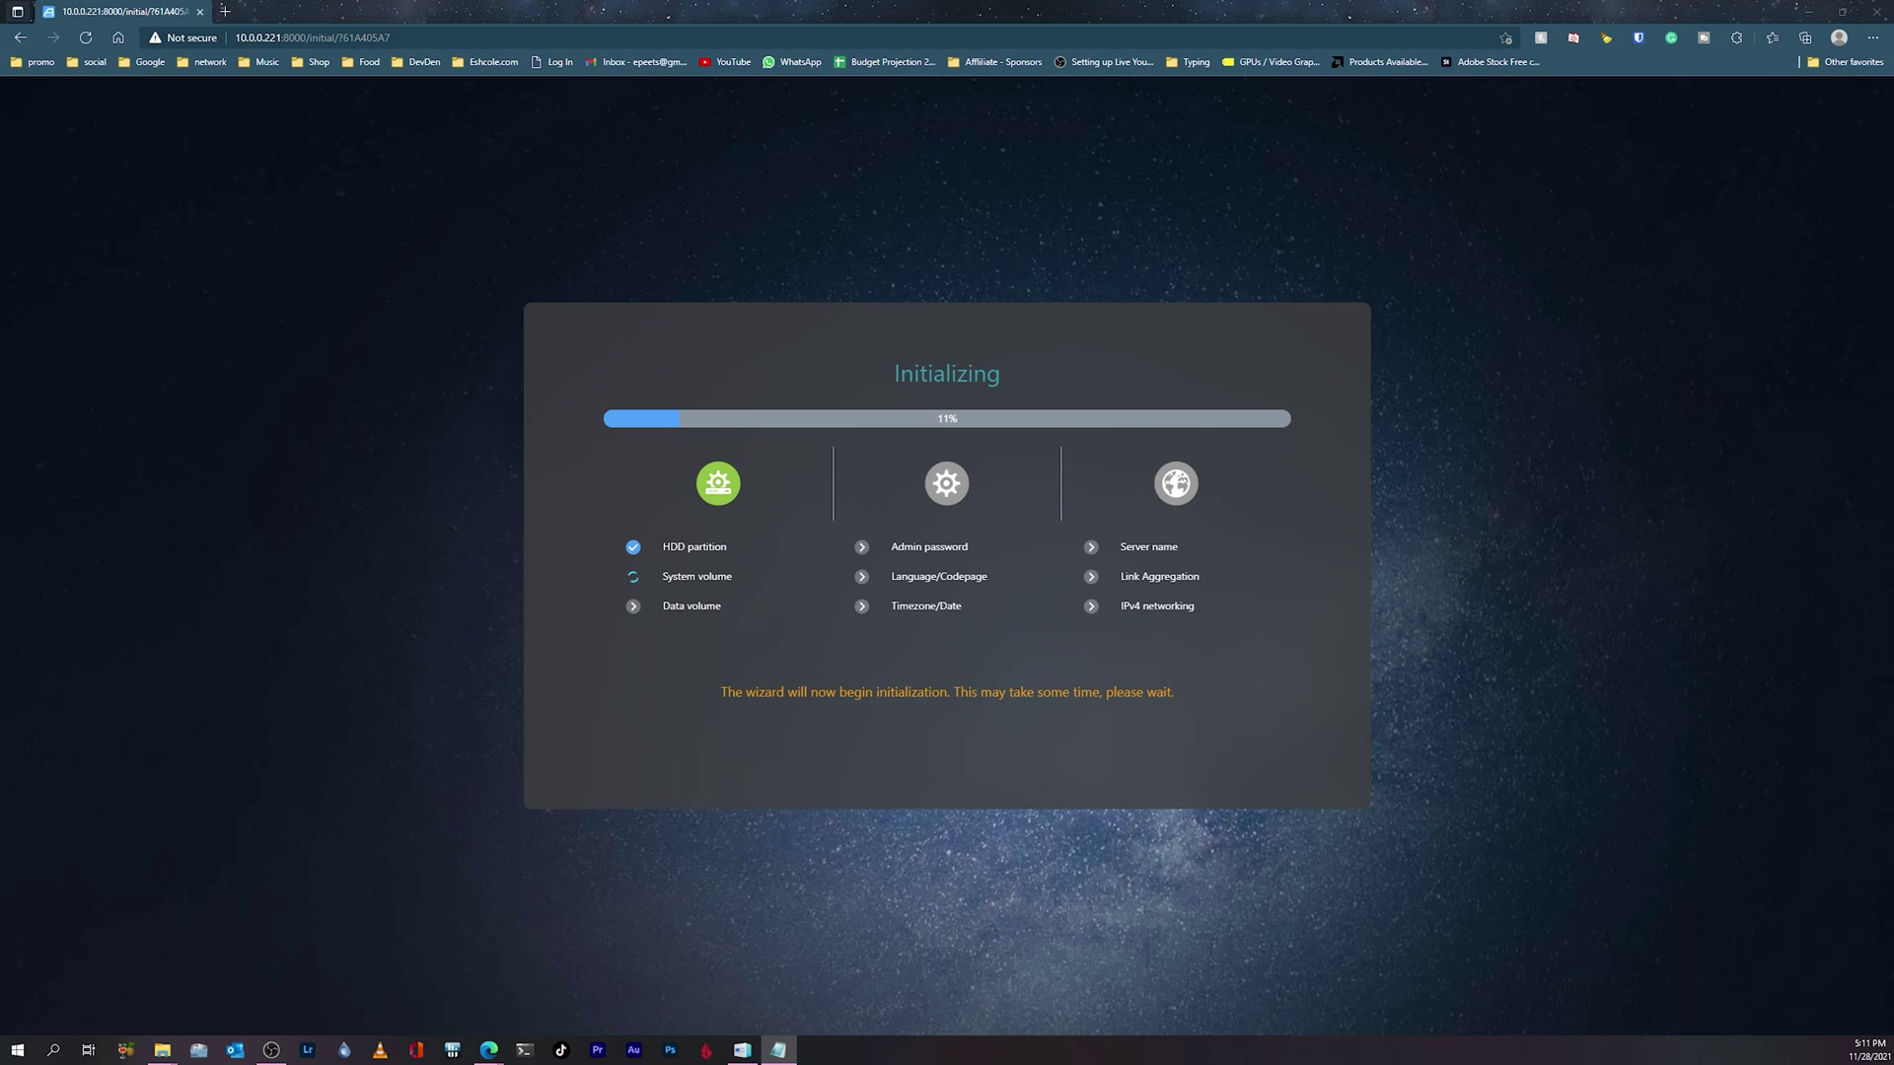
key("alt+Tab")
key("alt+Tab")
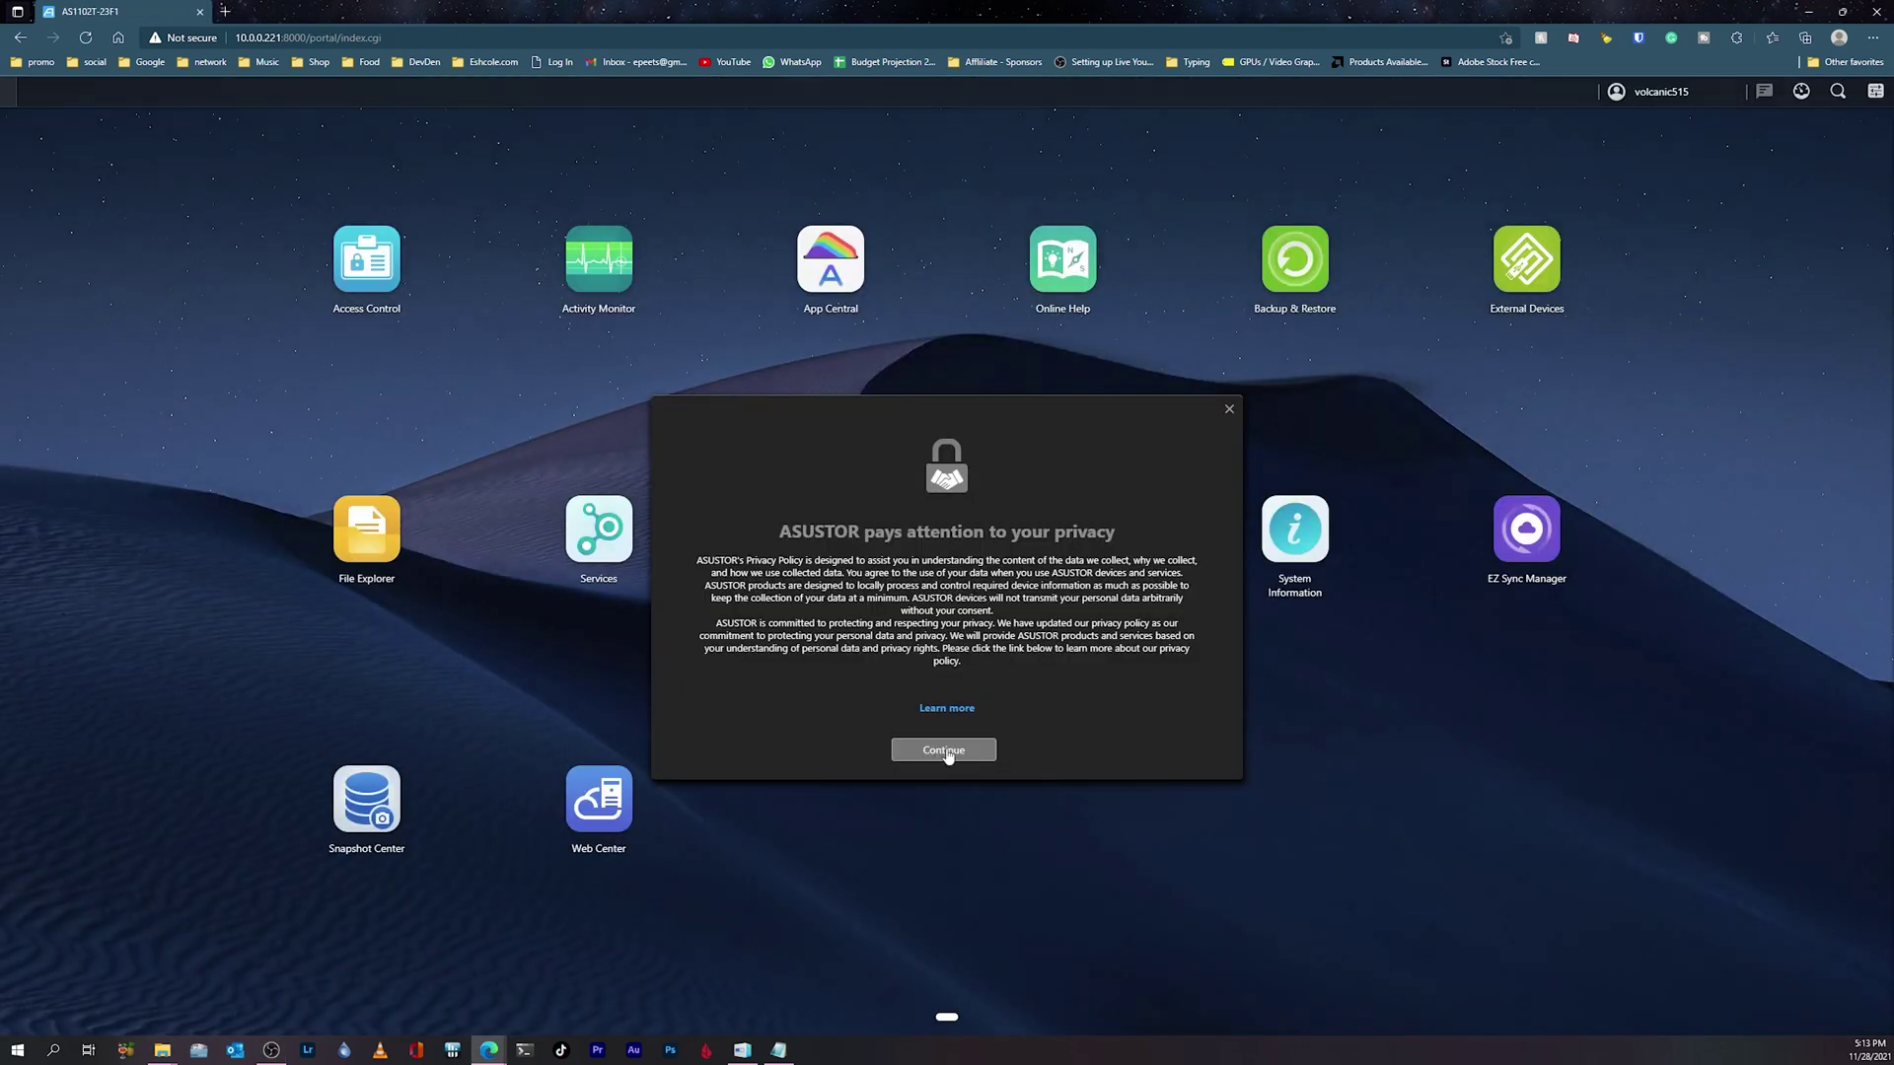
Accept the privacy notice and start the ADM welcome tour.
left_click(947, 752)
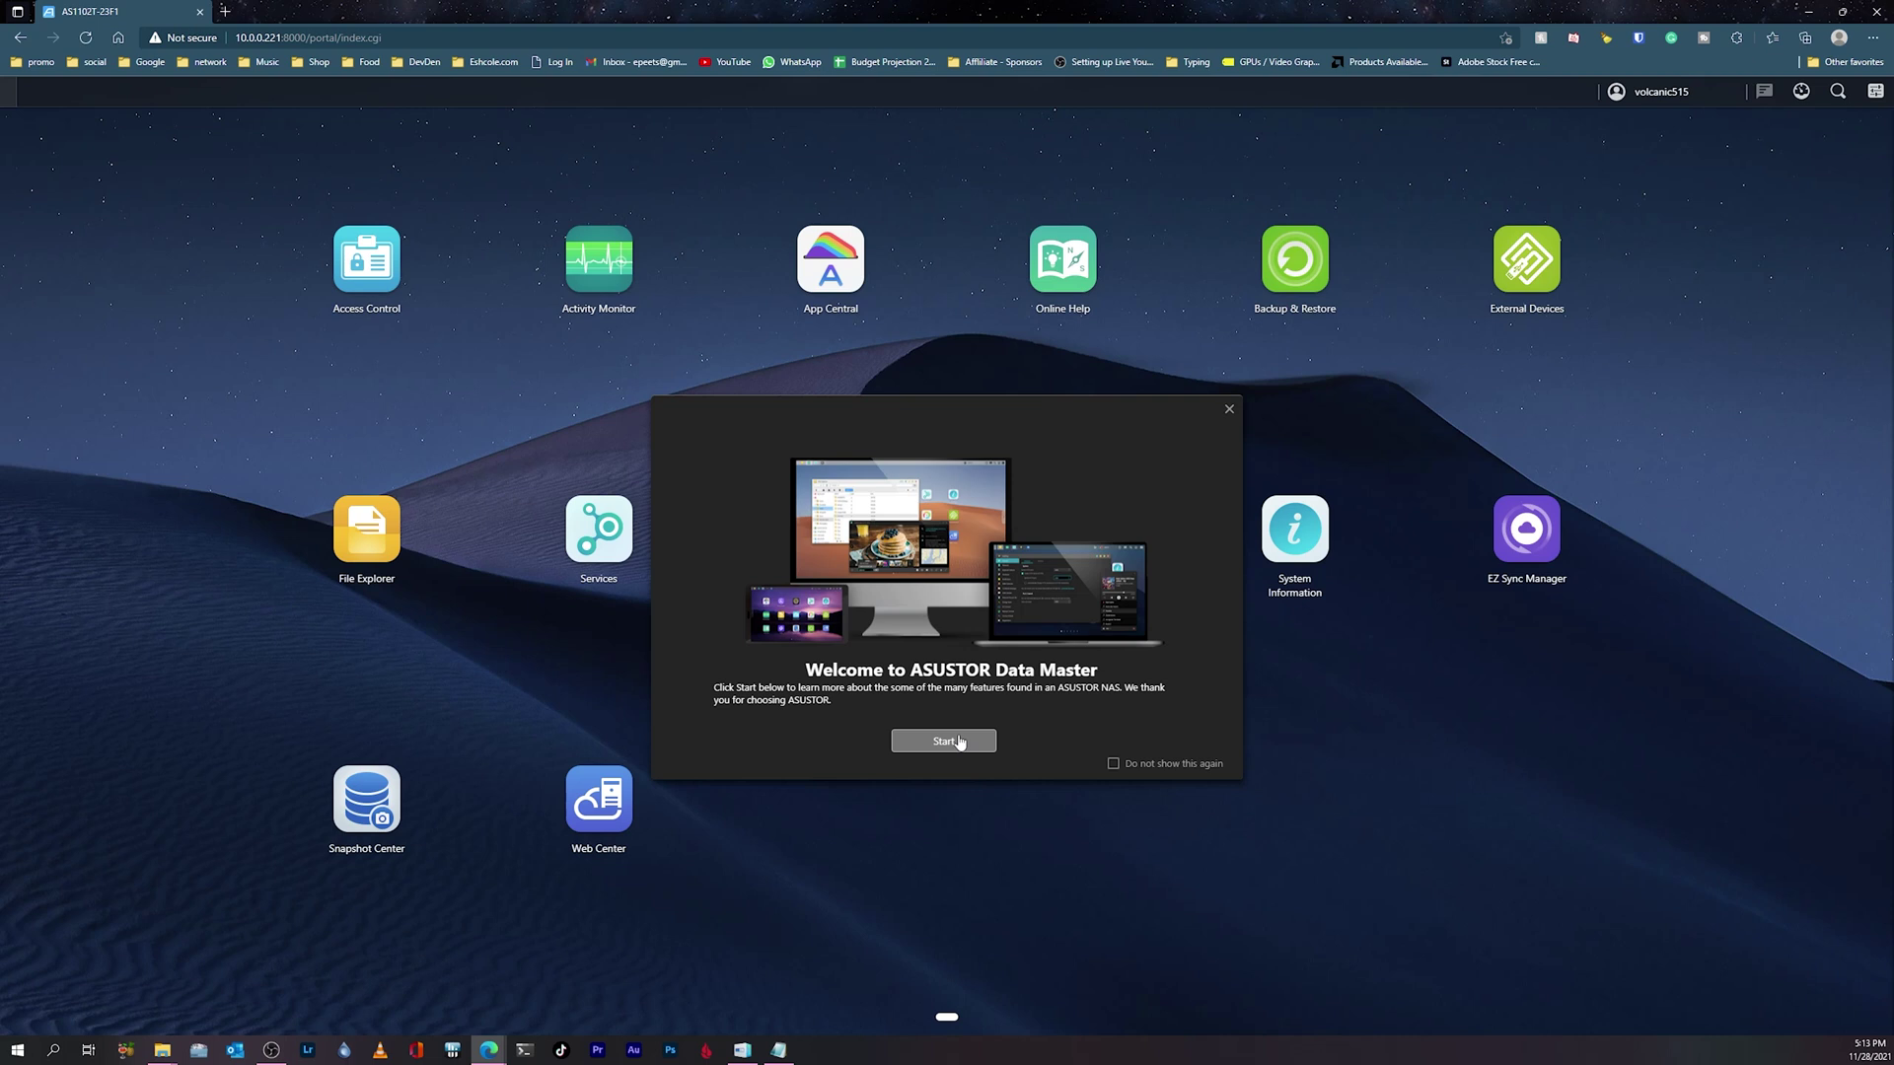
left_click(960, 742)
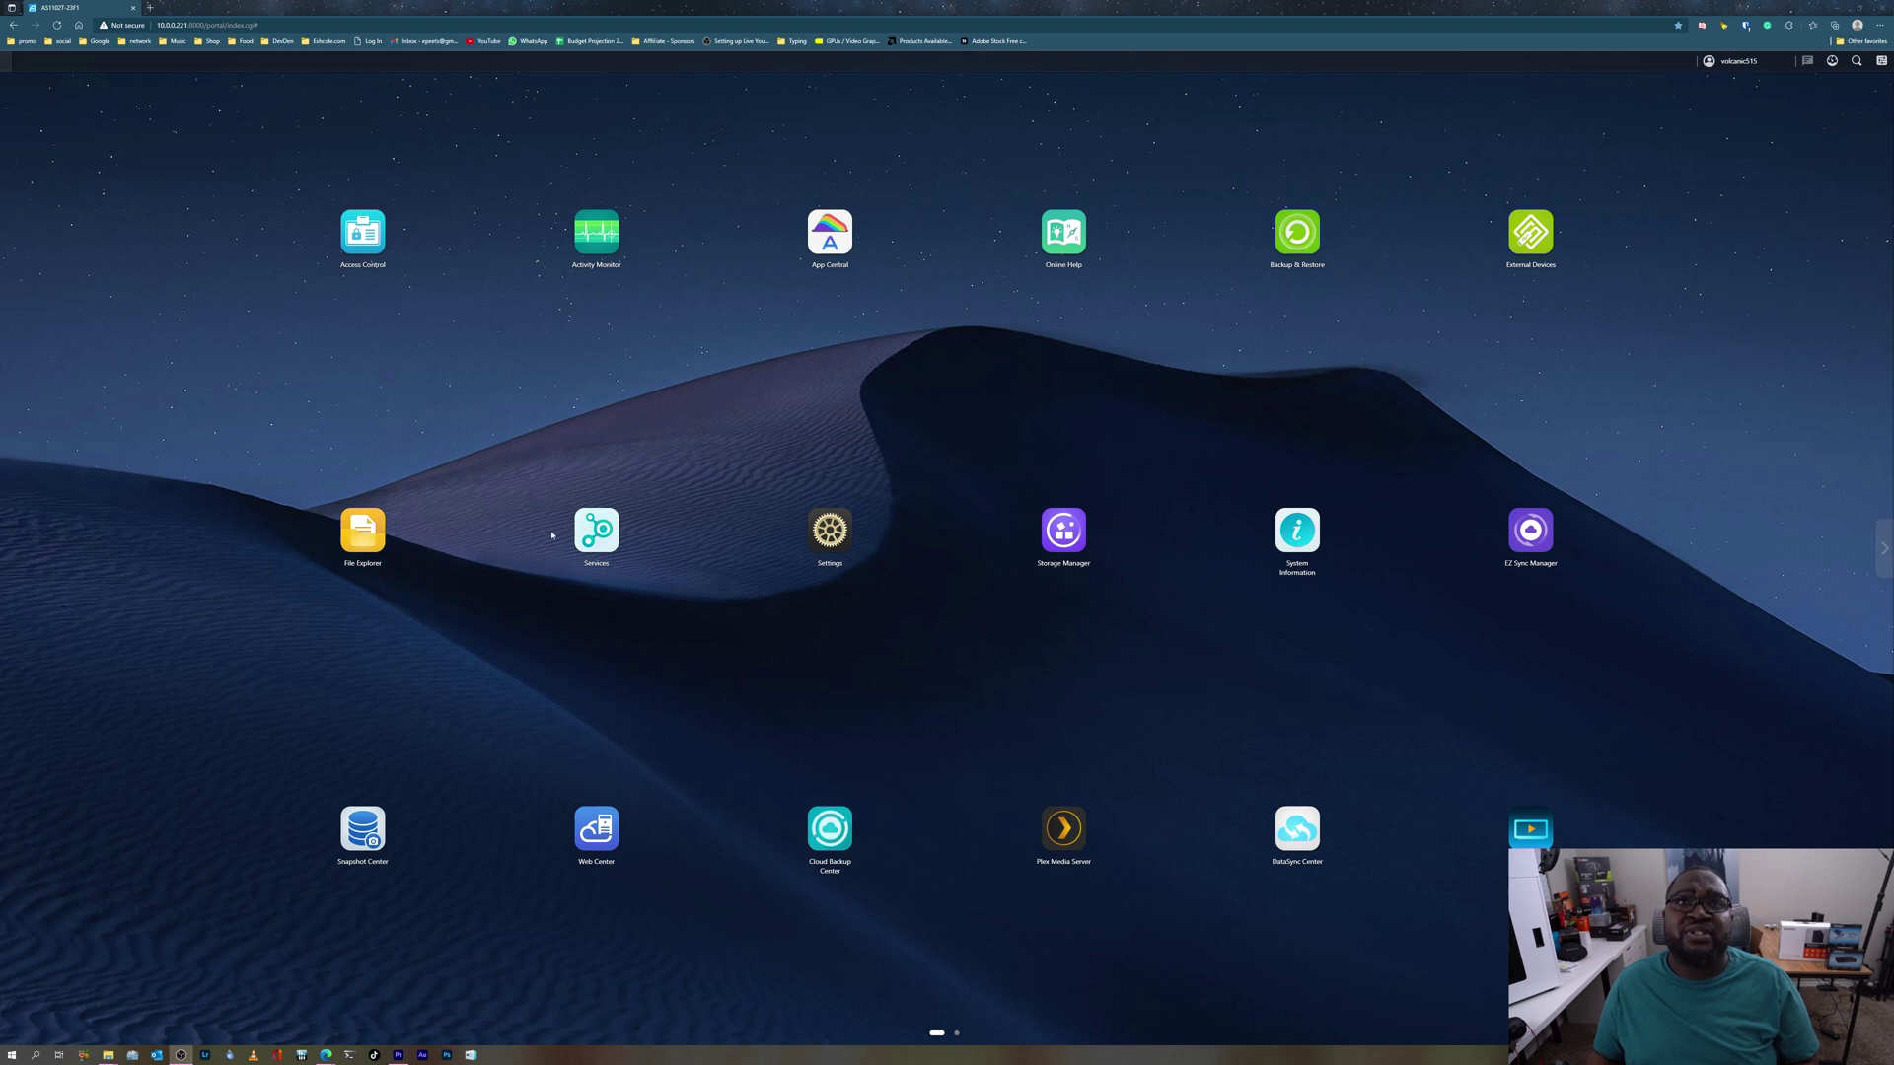
left_click(599, 532)
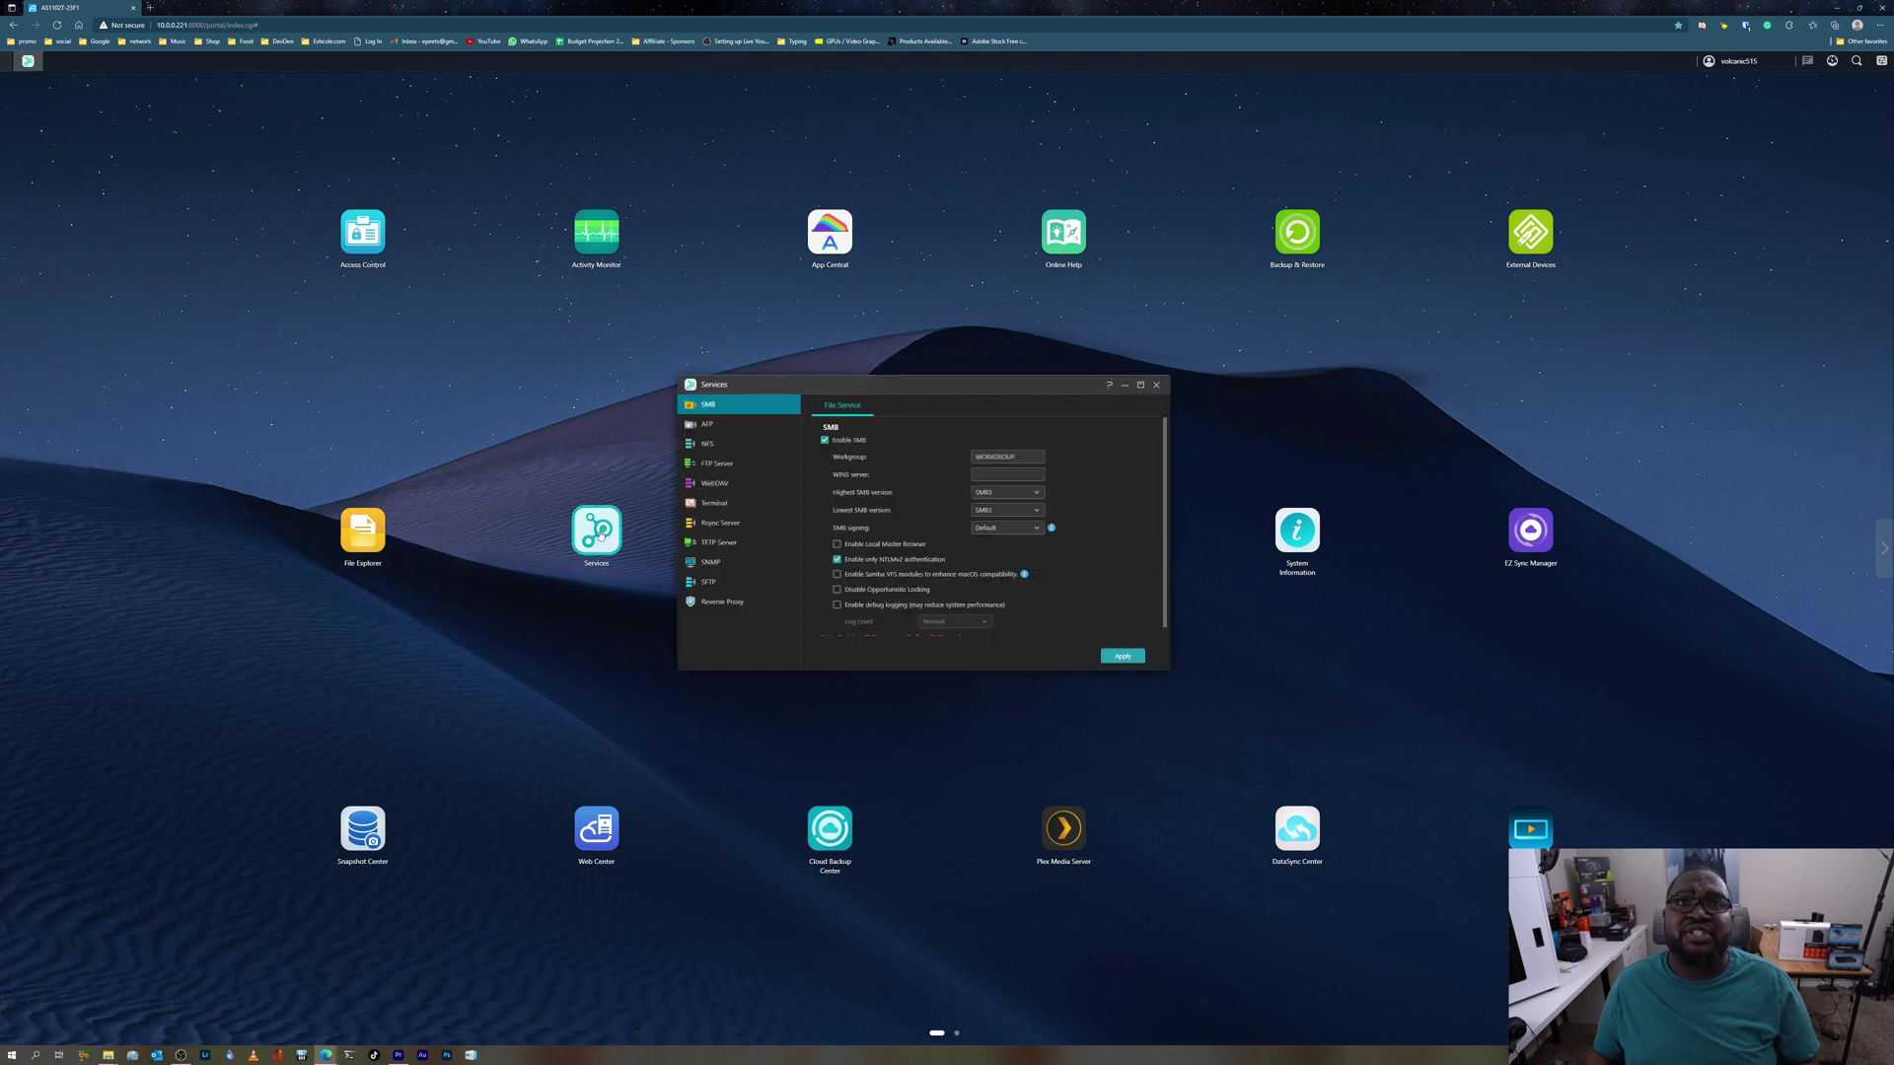
left_click(1159, 386)
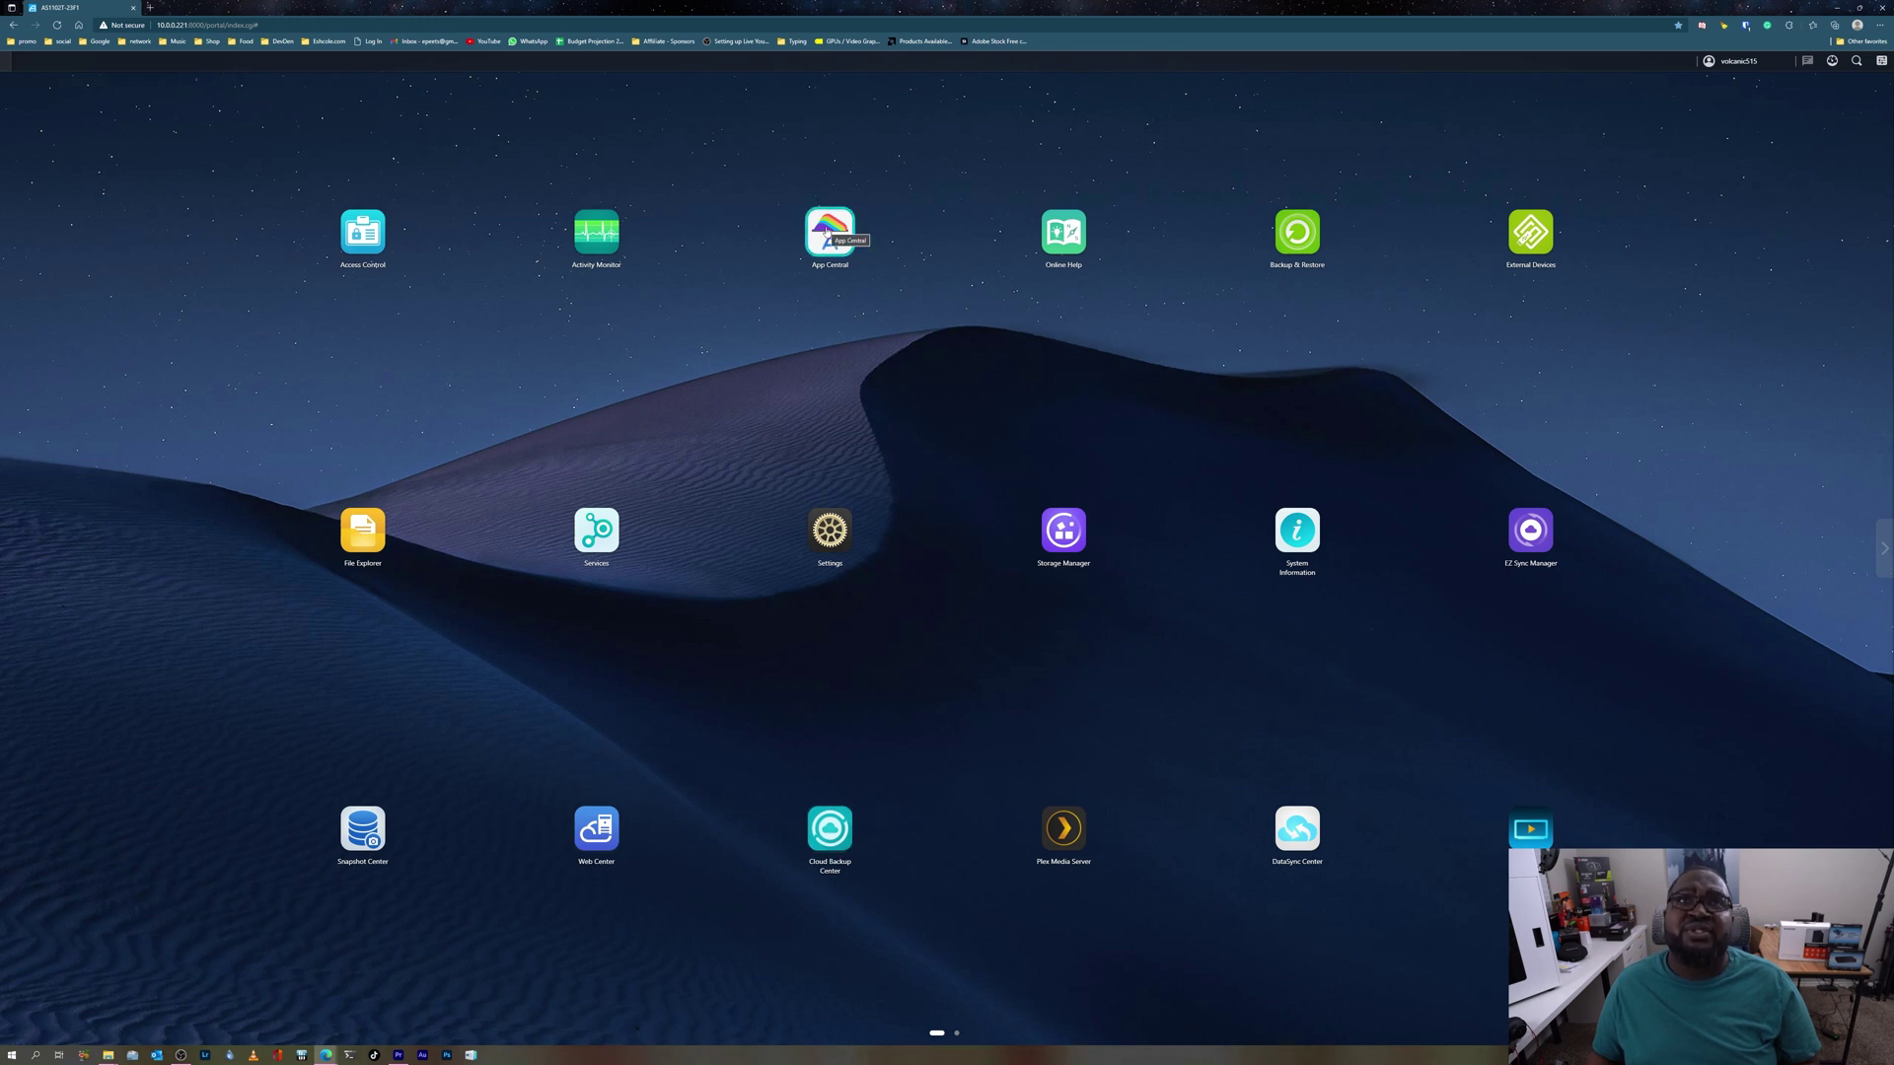
left_click(827, 230)
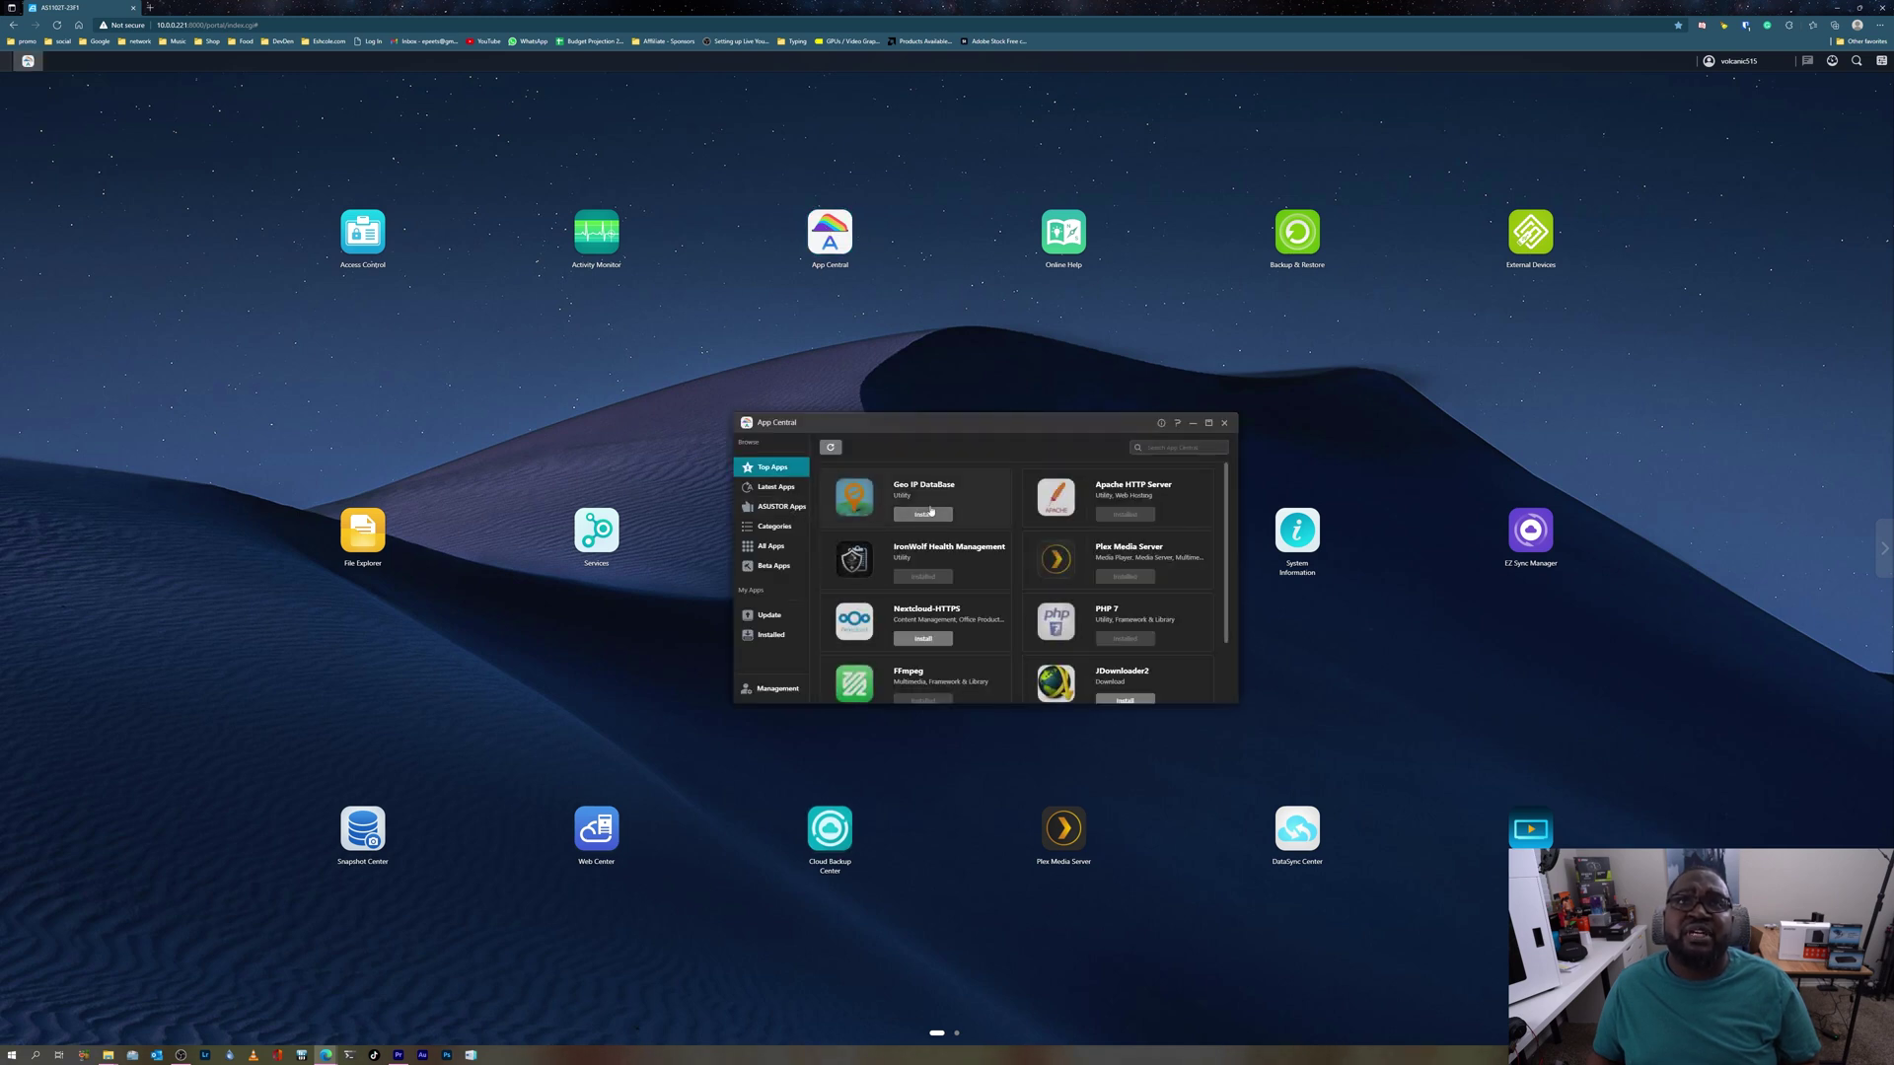
scroll(1086, 511, "down", 1)
scroll(1006, 498, "up", 1)
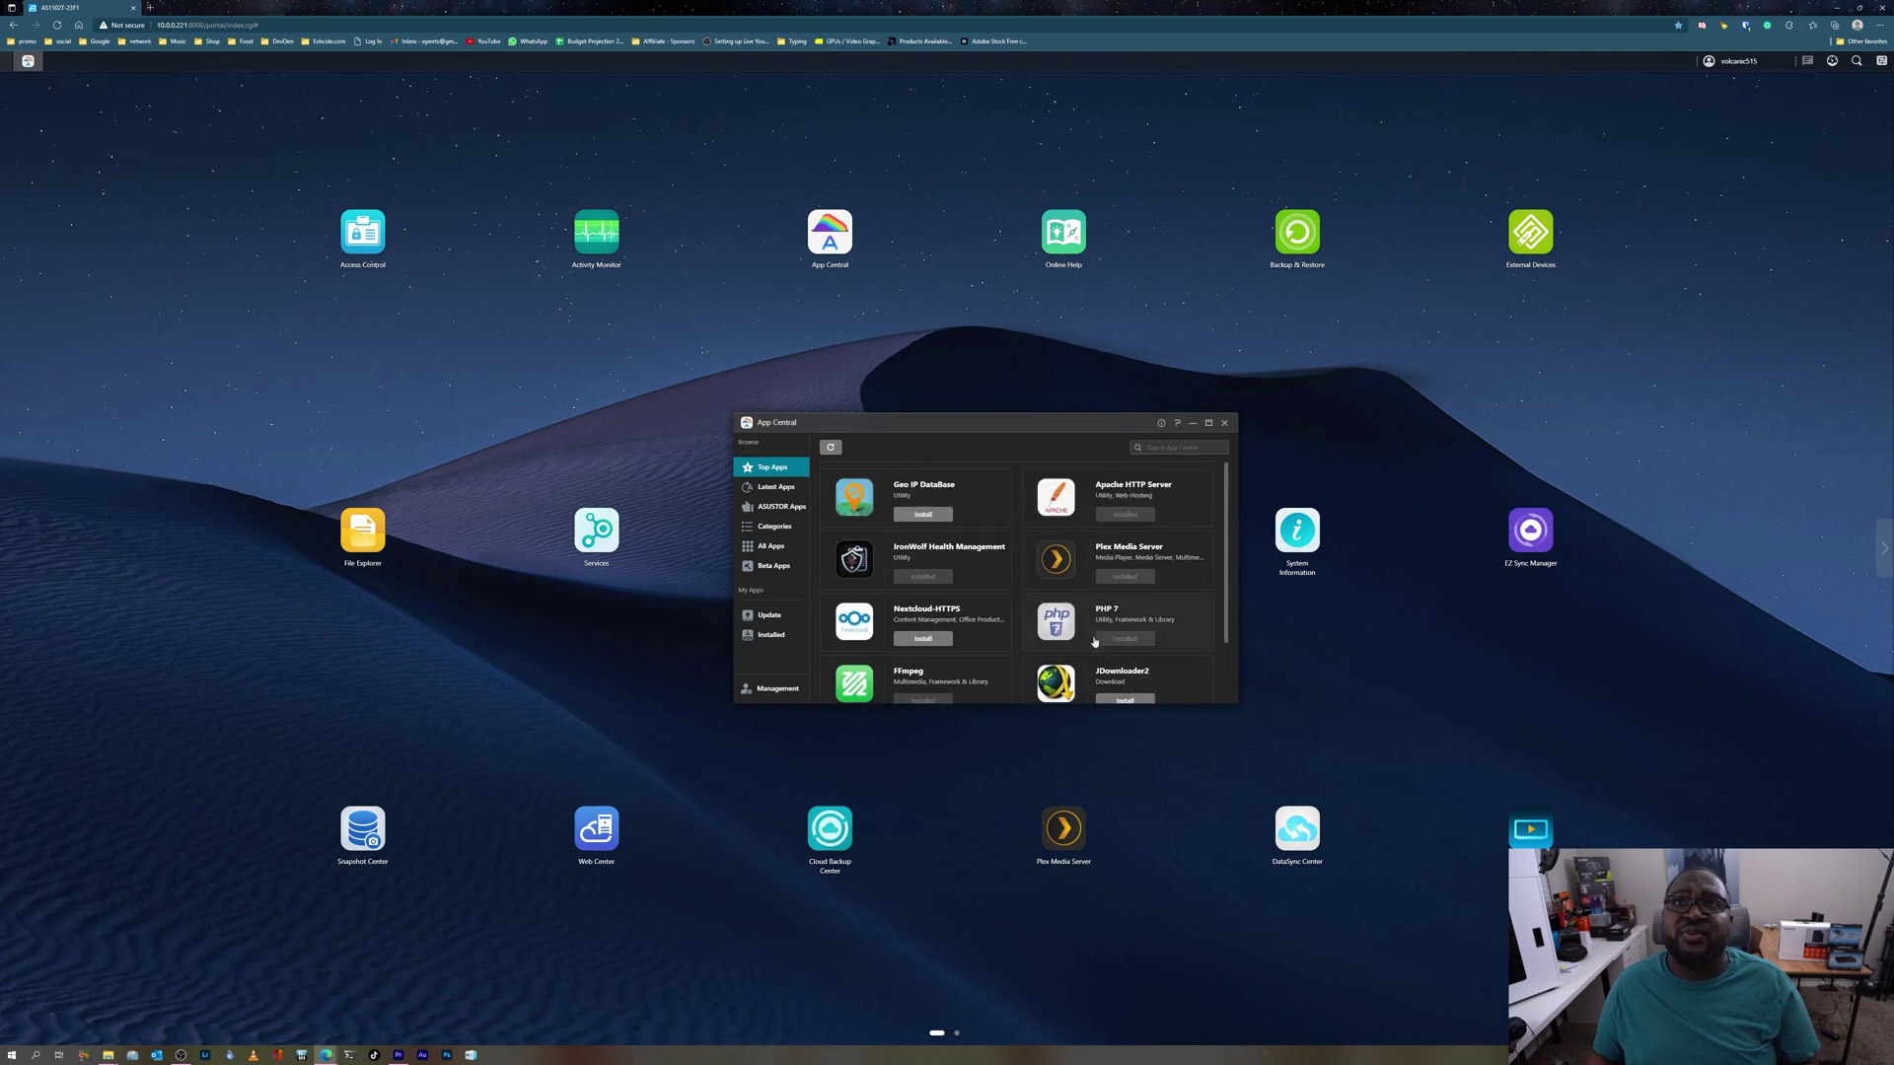
scroll(1065, 572, "down", 1)
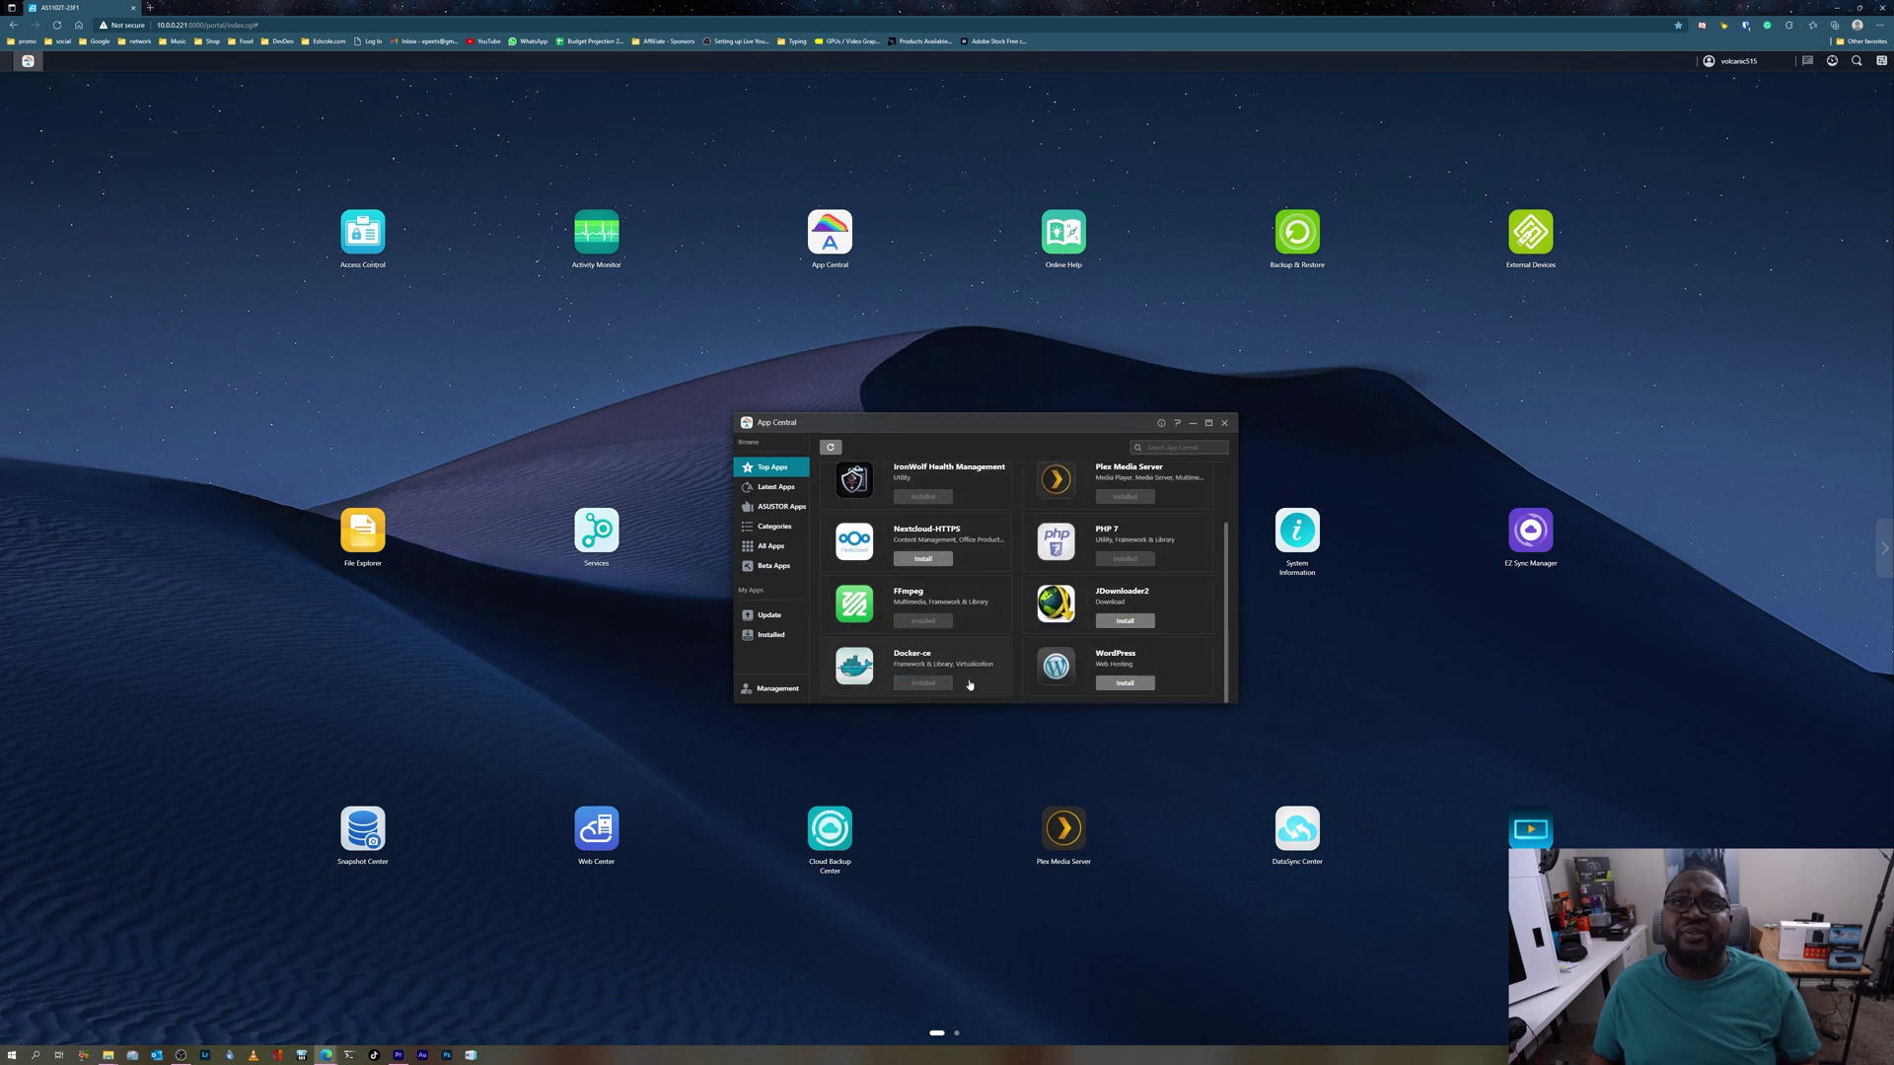
scroll(1180, 641, "up", 1)
scroll(987, 651, "down", 1)
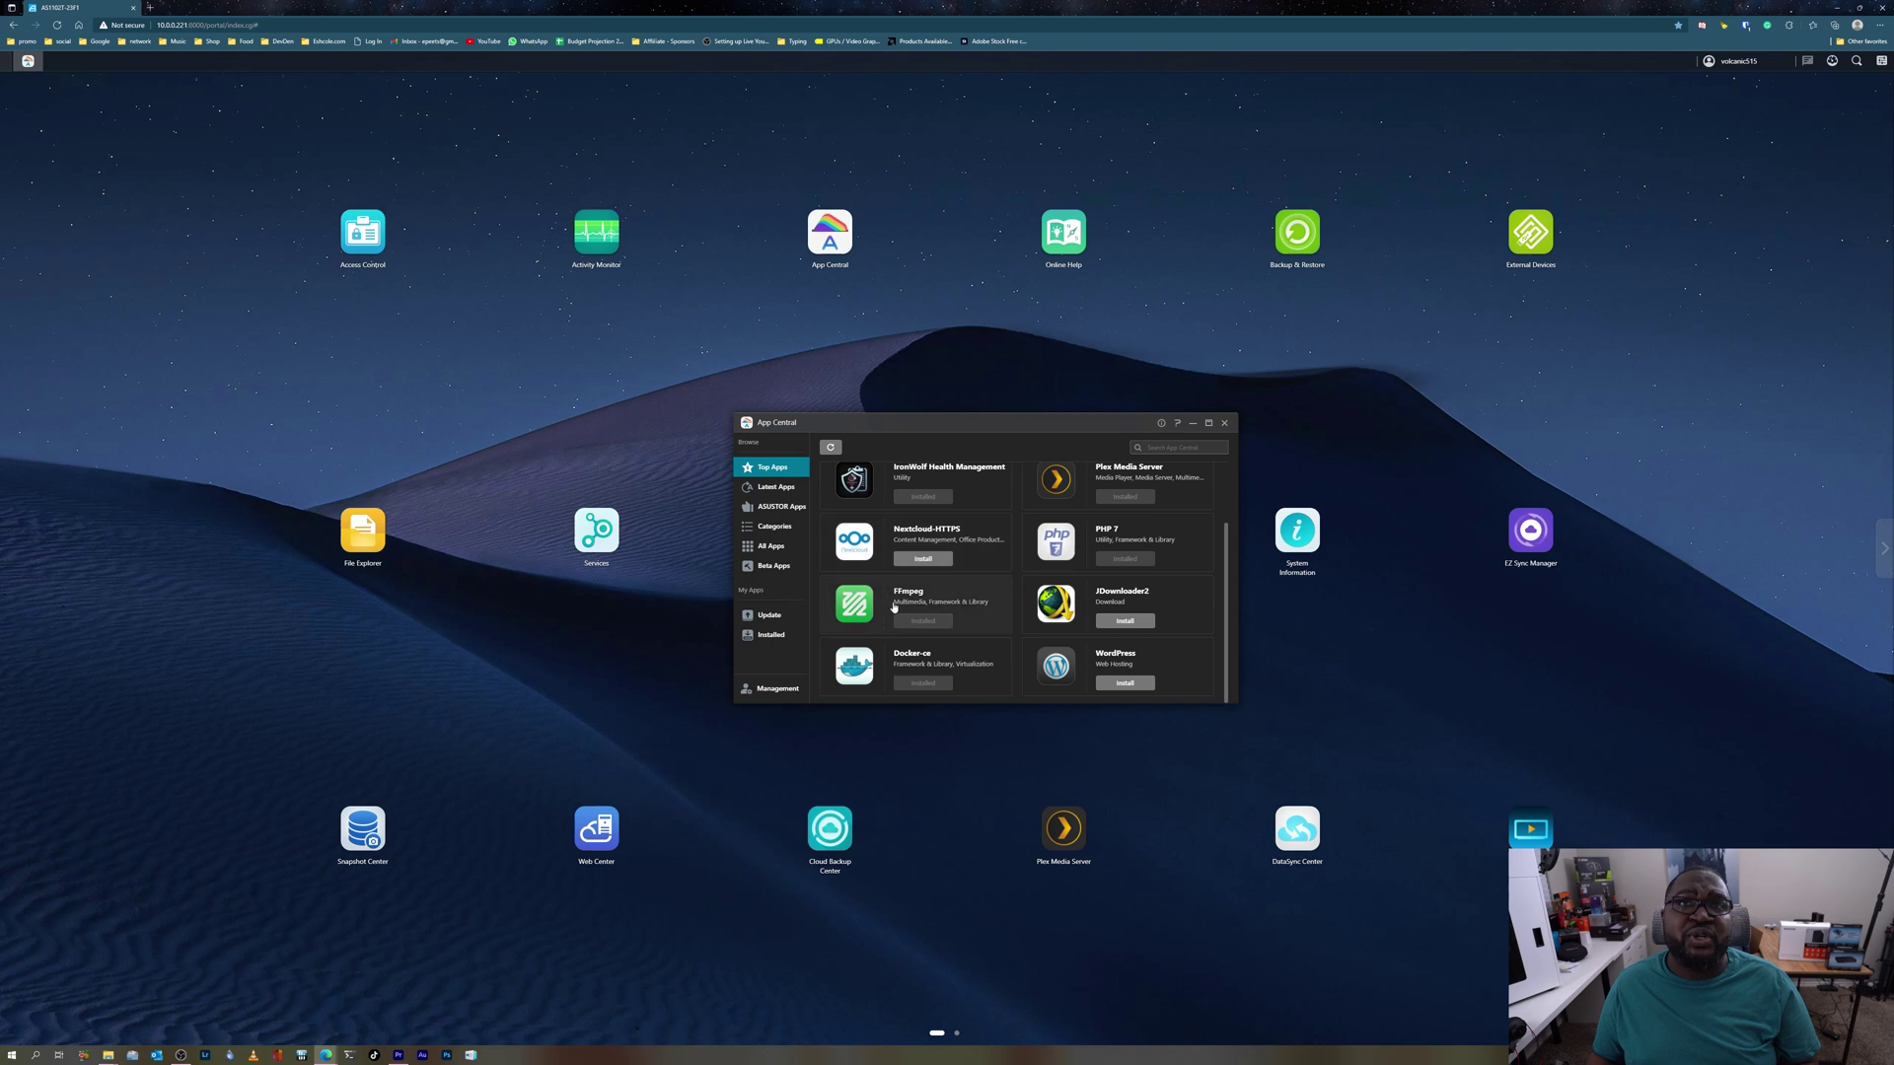
scroll(946, 651, "up", 1)
scroll(1050, 542, "down", 1)
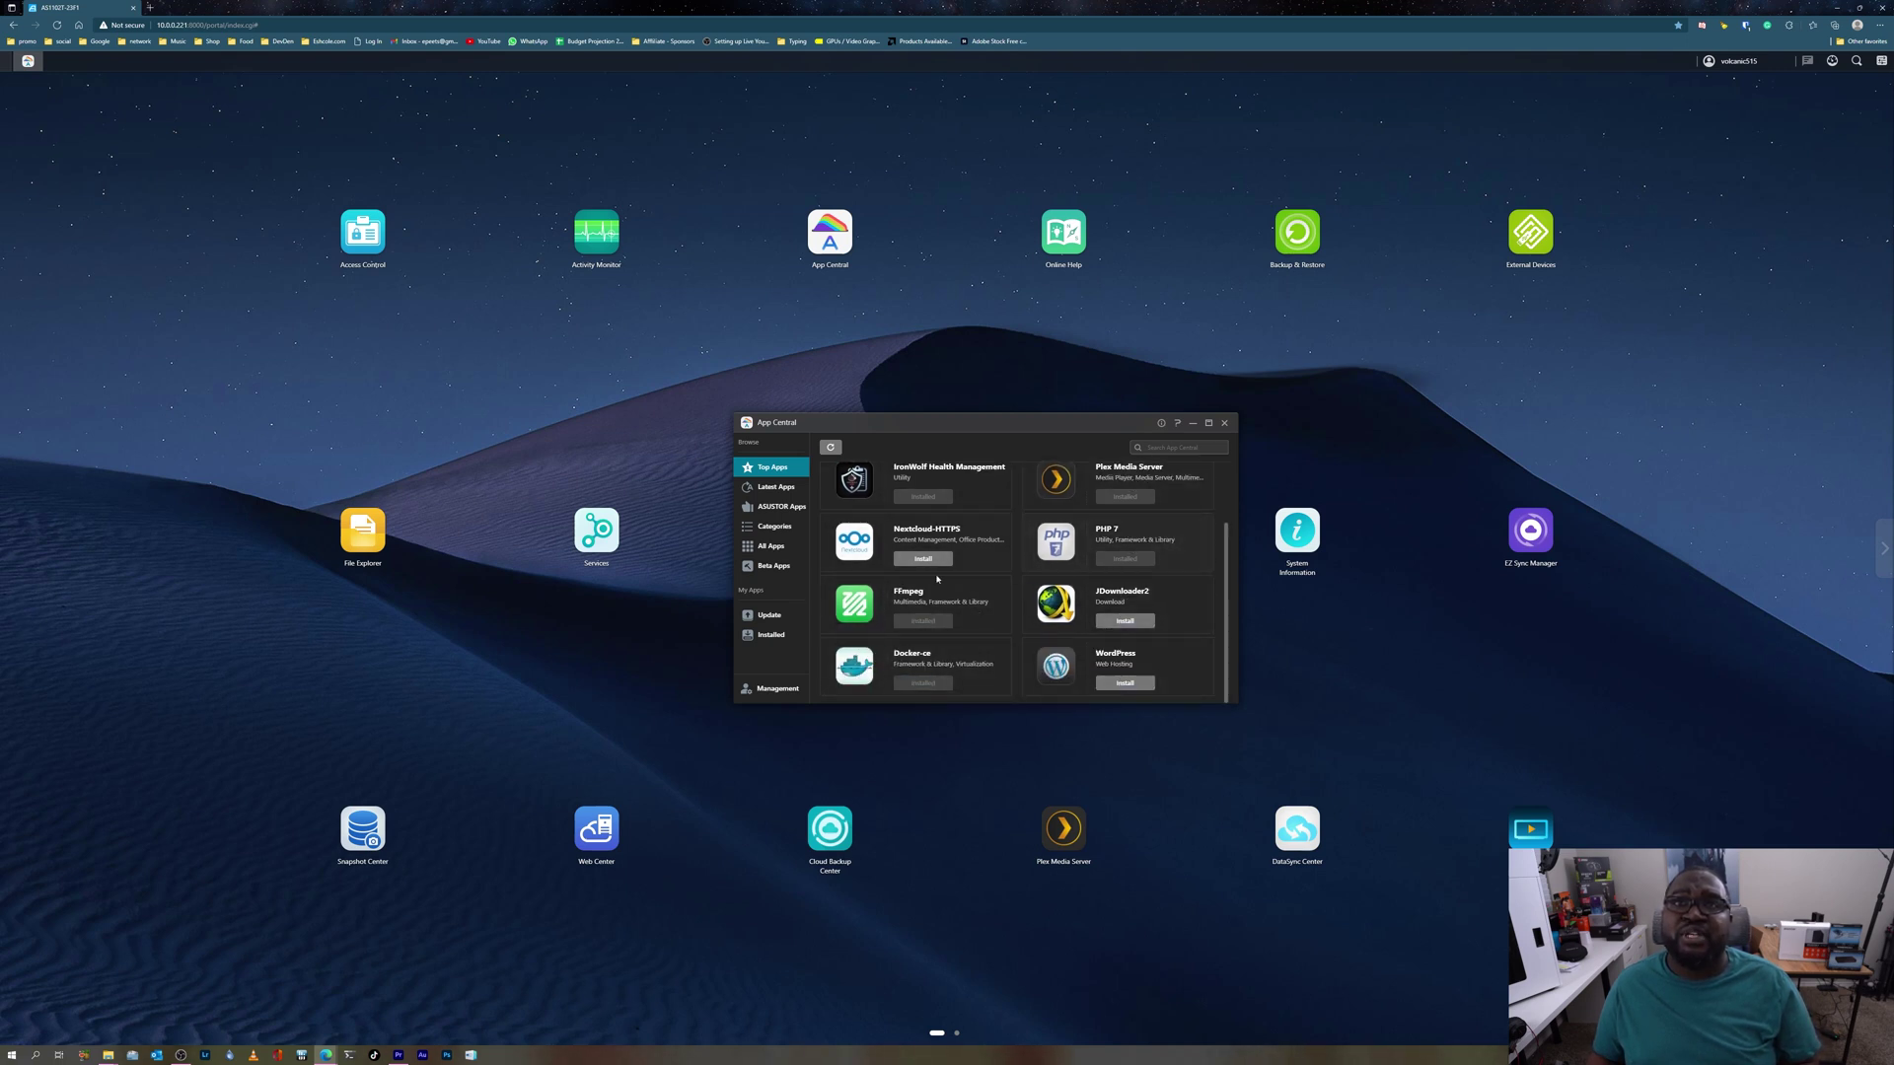
scroll(937, 579, "up", 1)
scroll(922, 660, "down", 1)
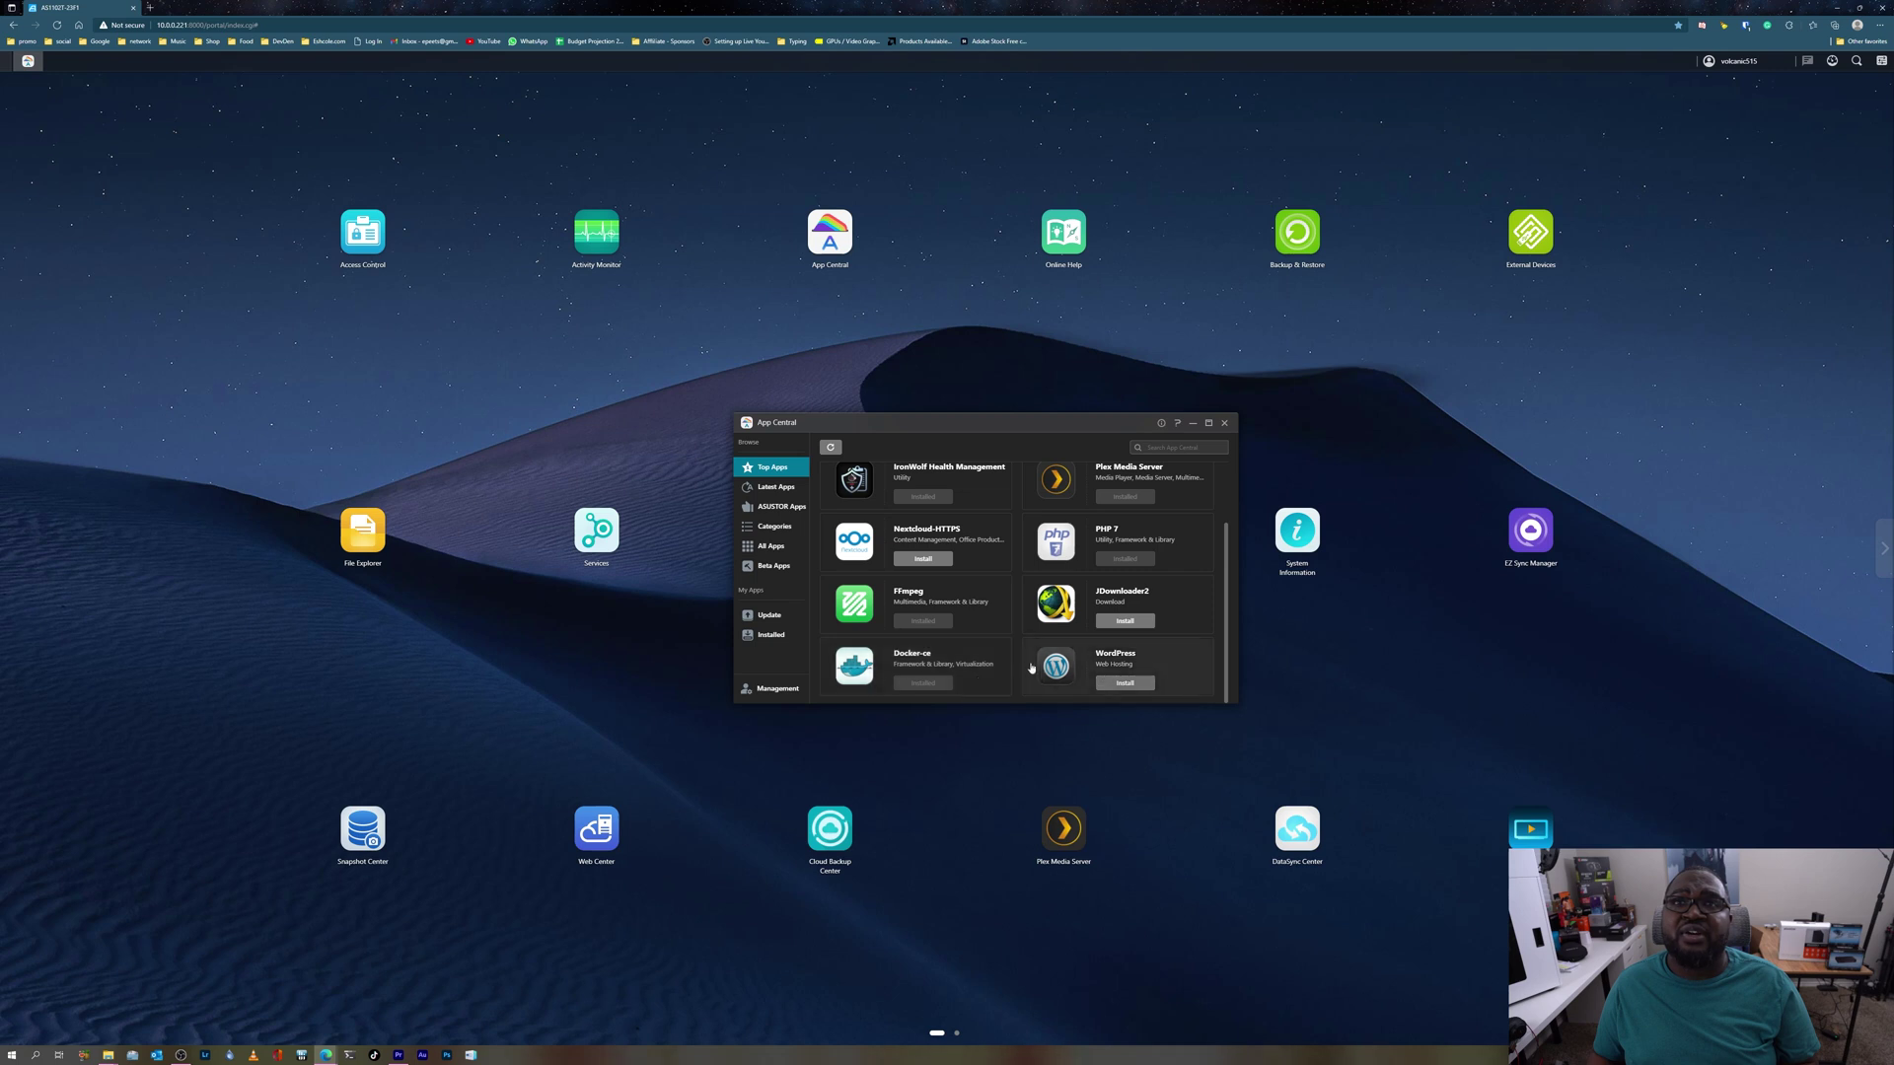
scroll(971, 681, "up", 1)
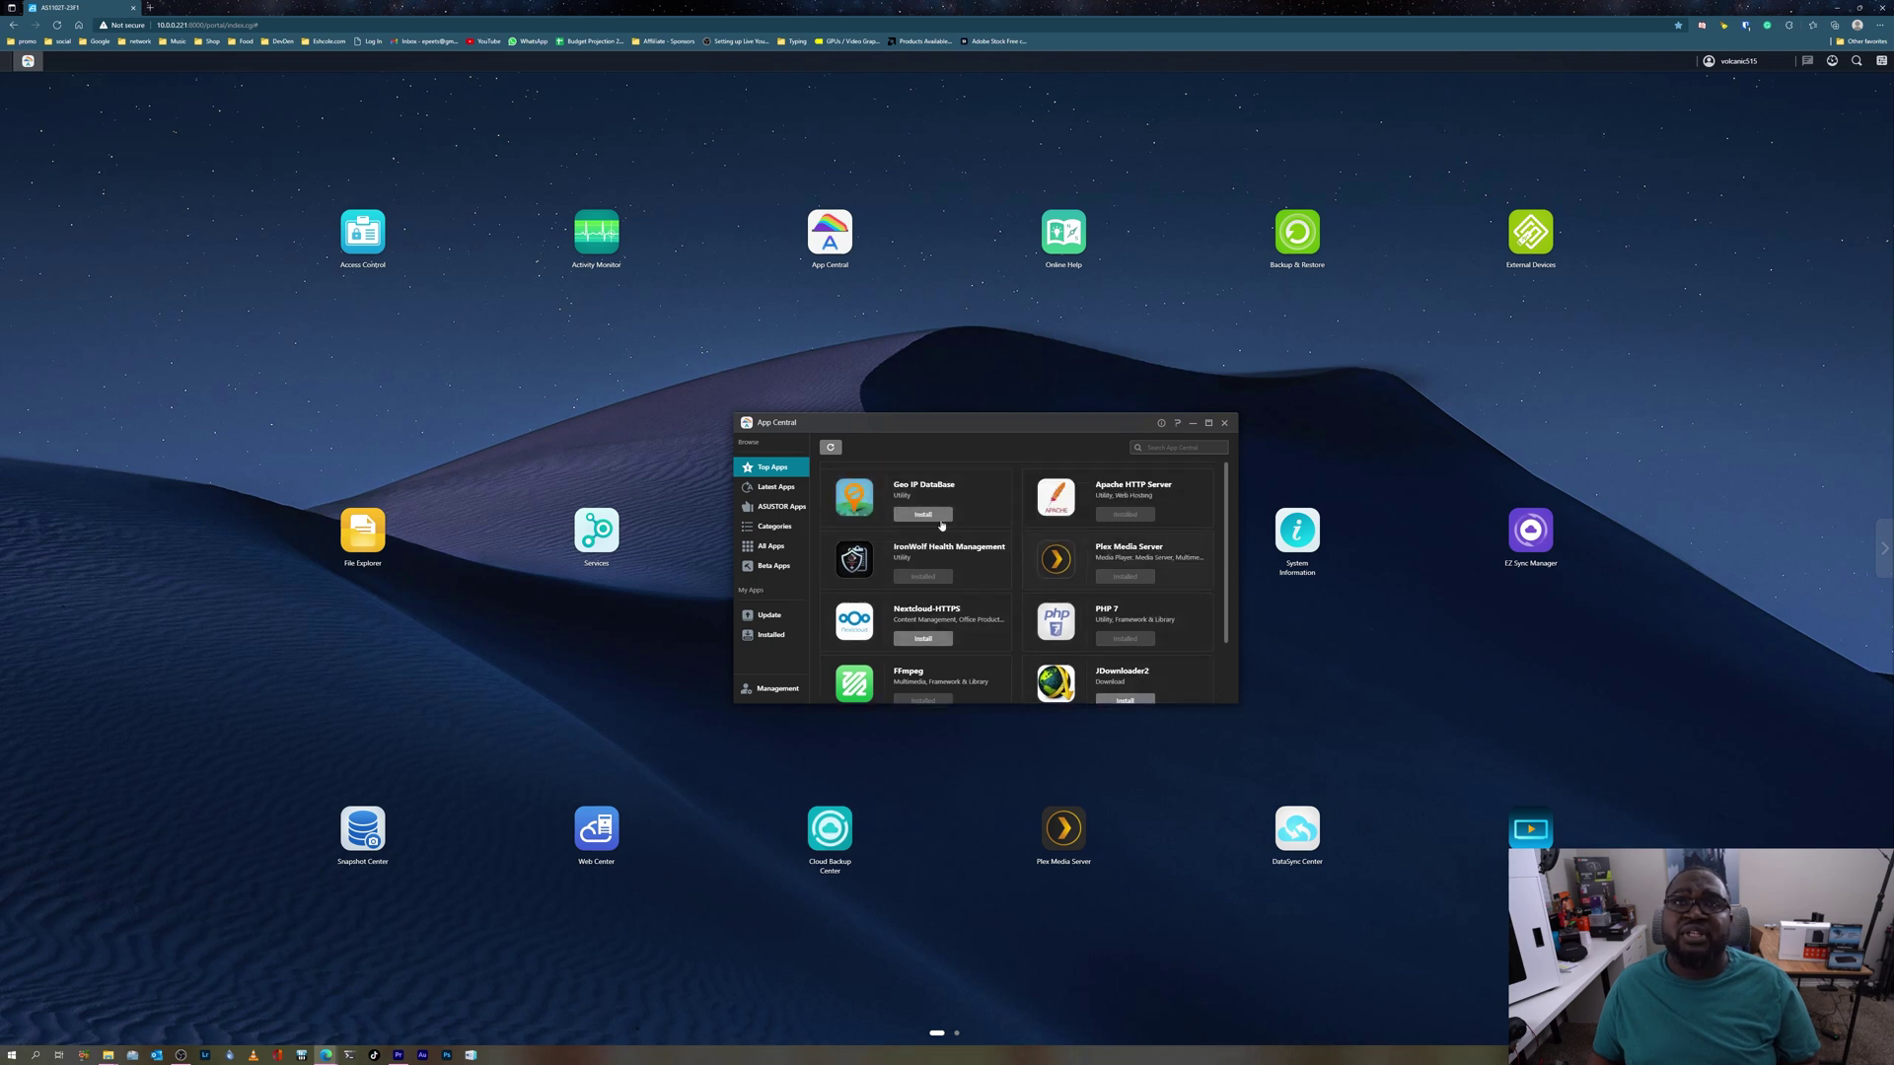
scroll(983, 624, "down", 1)
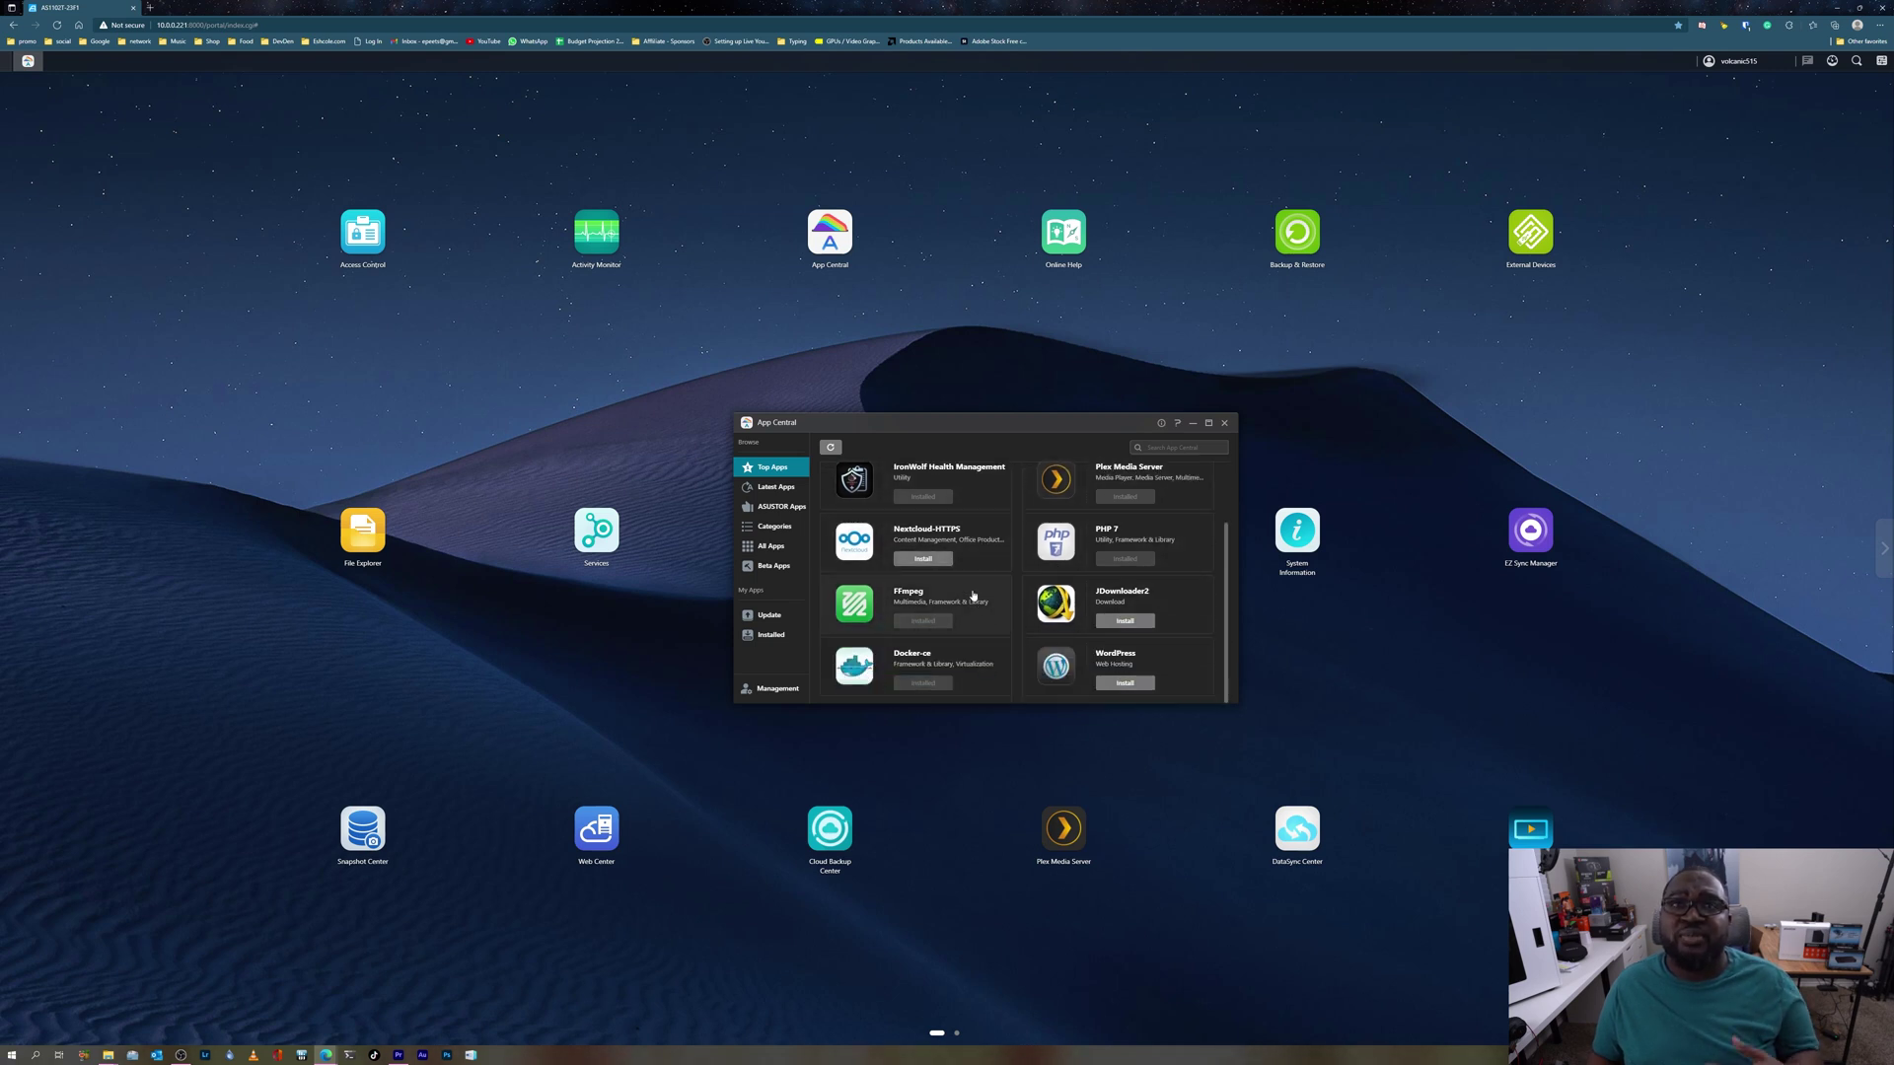
scroll(986, 564, "up", 1)
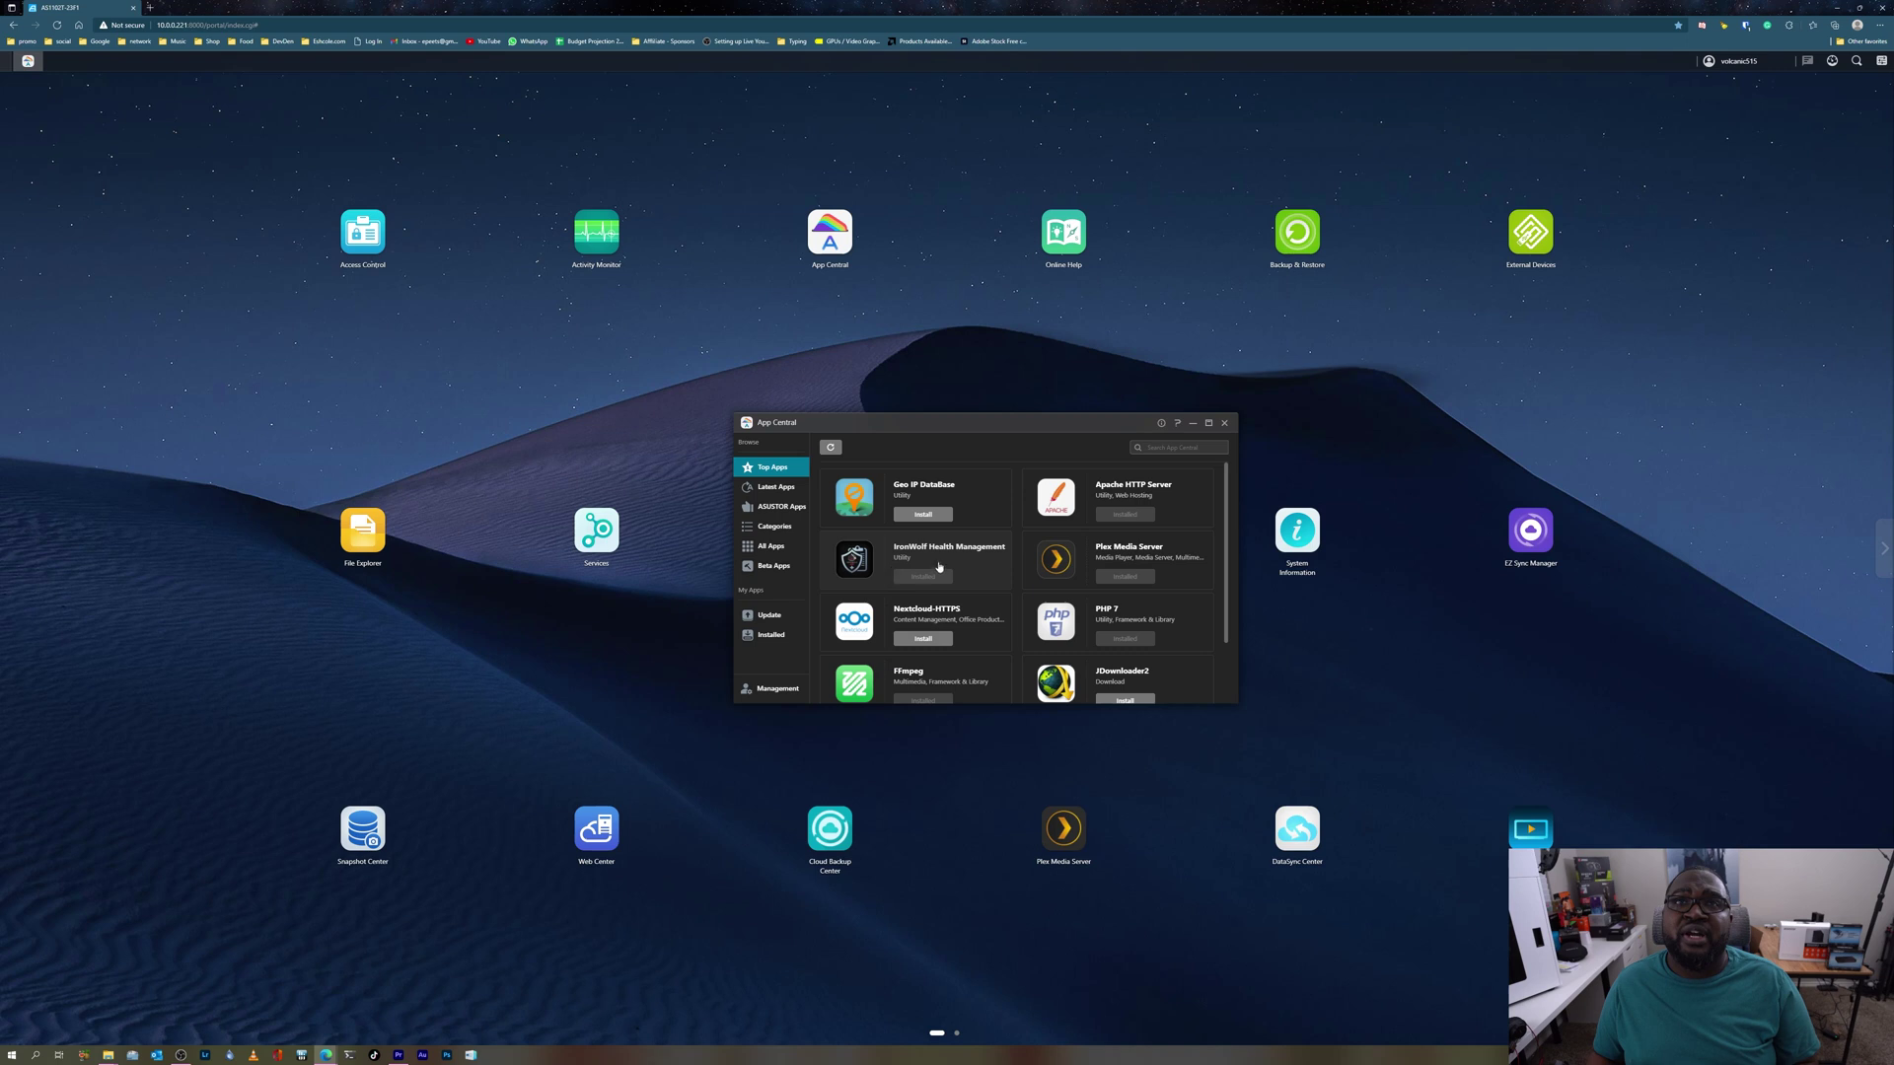
Read the IronWolf Health Management details, then close App Central.
left_click(859, 562)
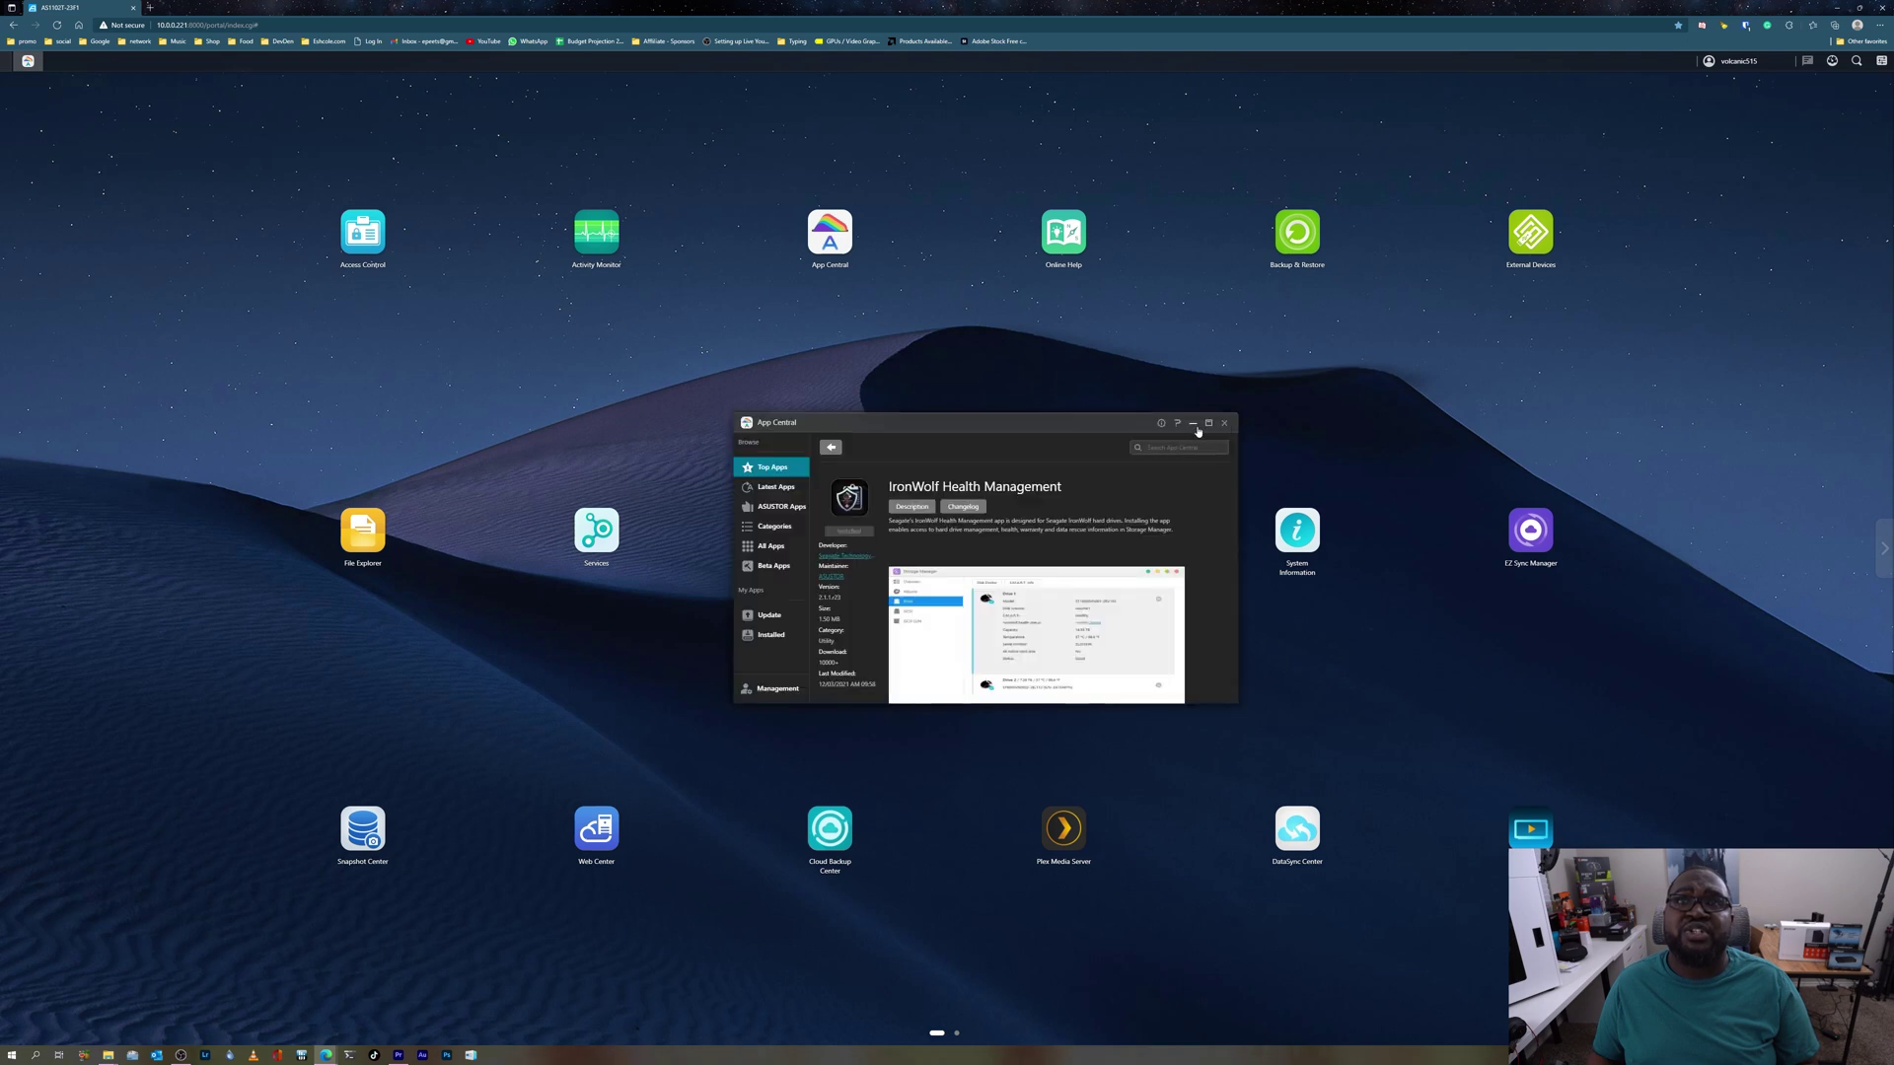
left_click(1226, 425)
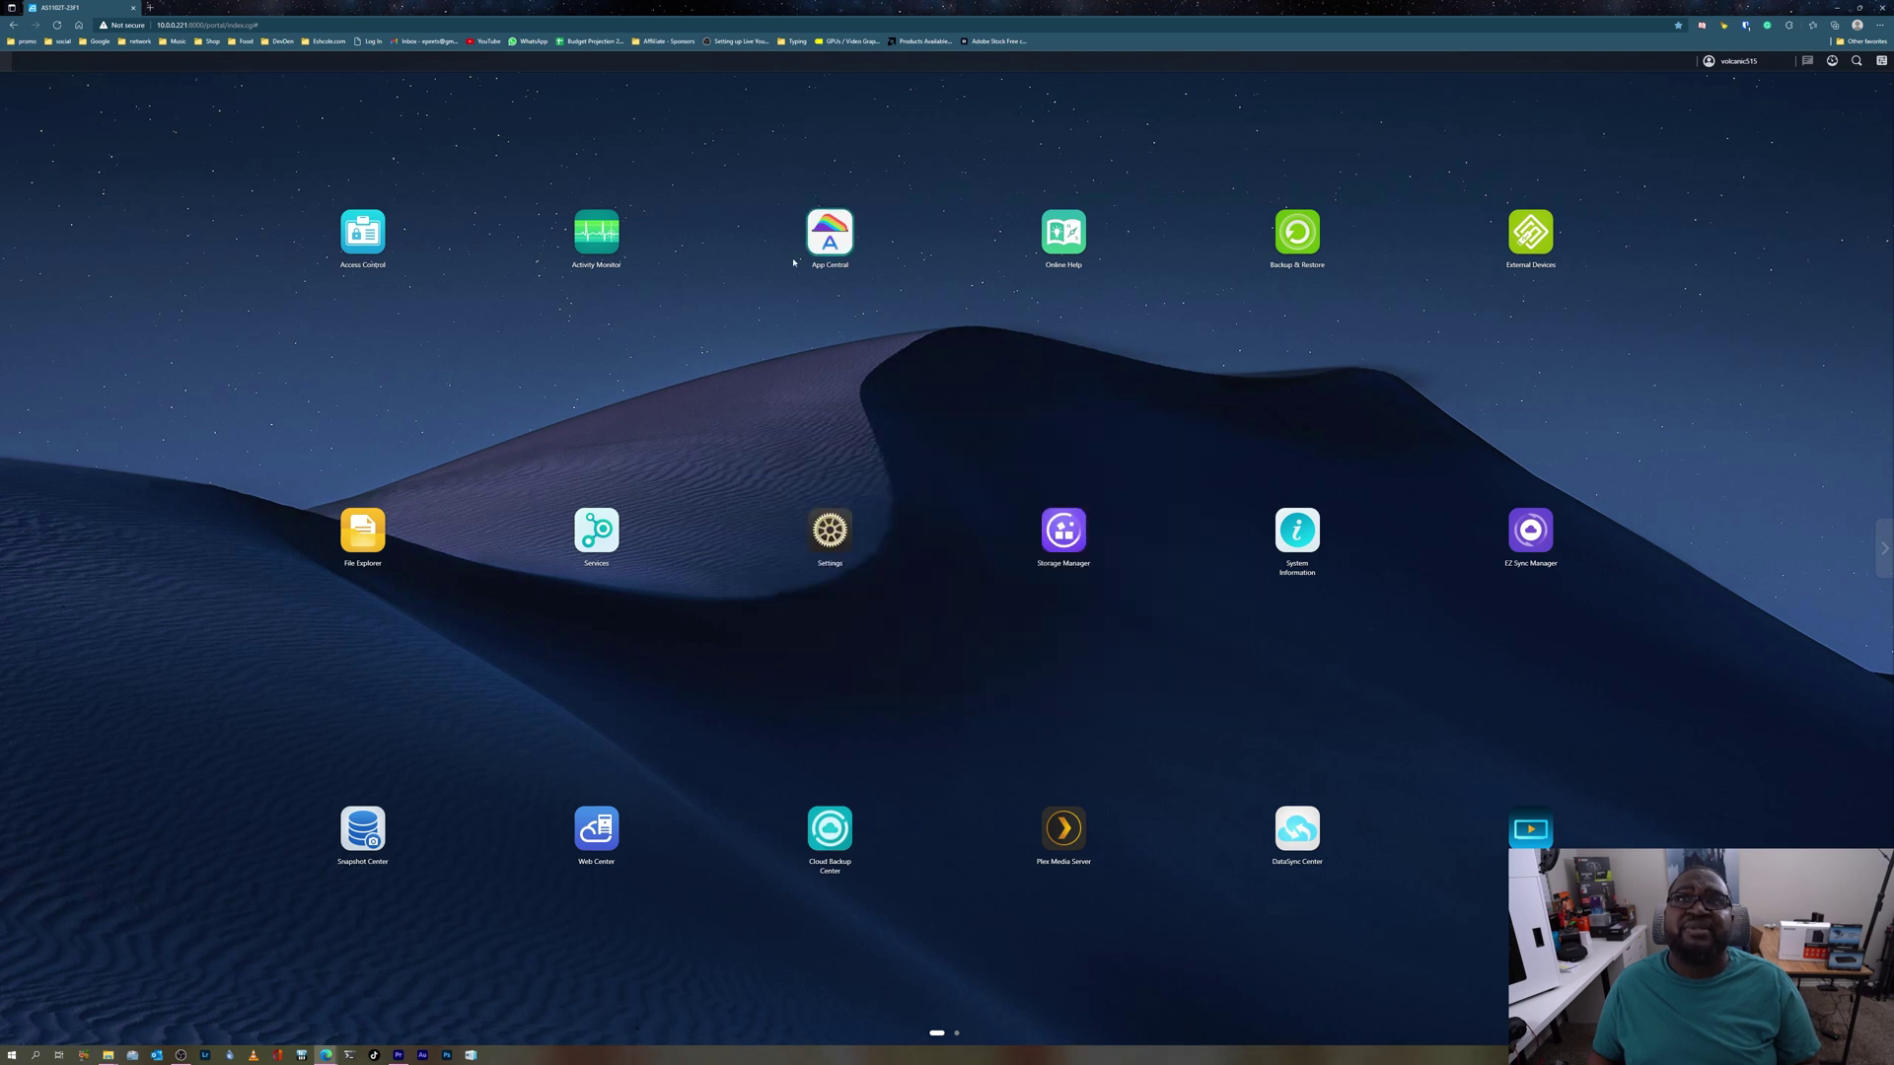
left_click(1061, 535)
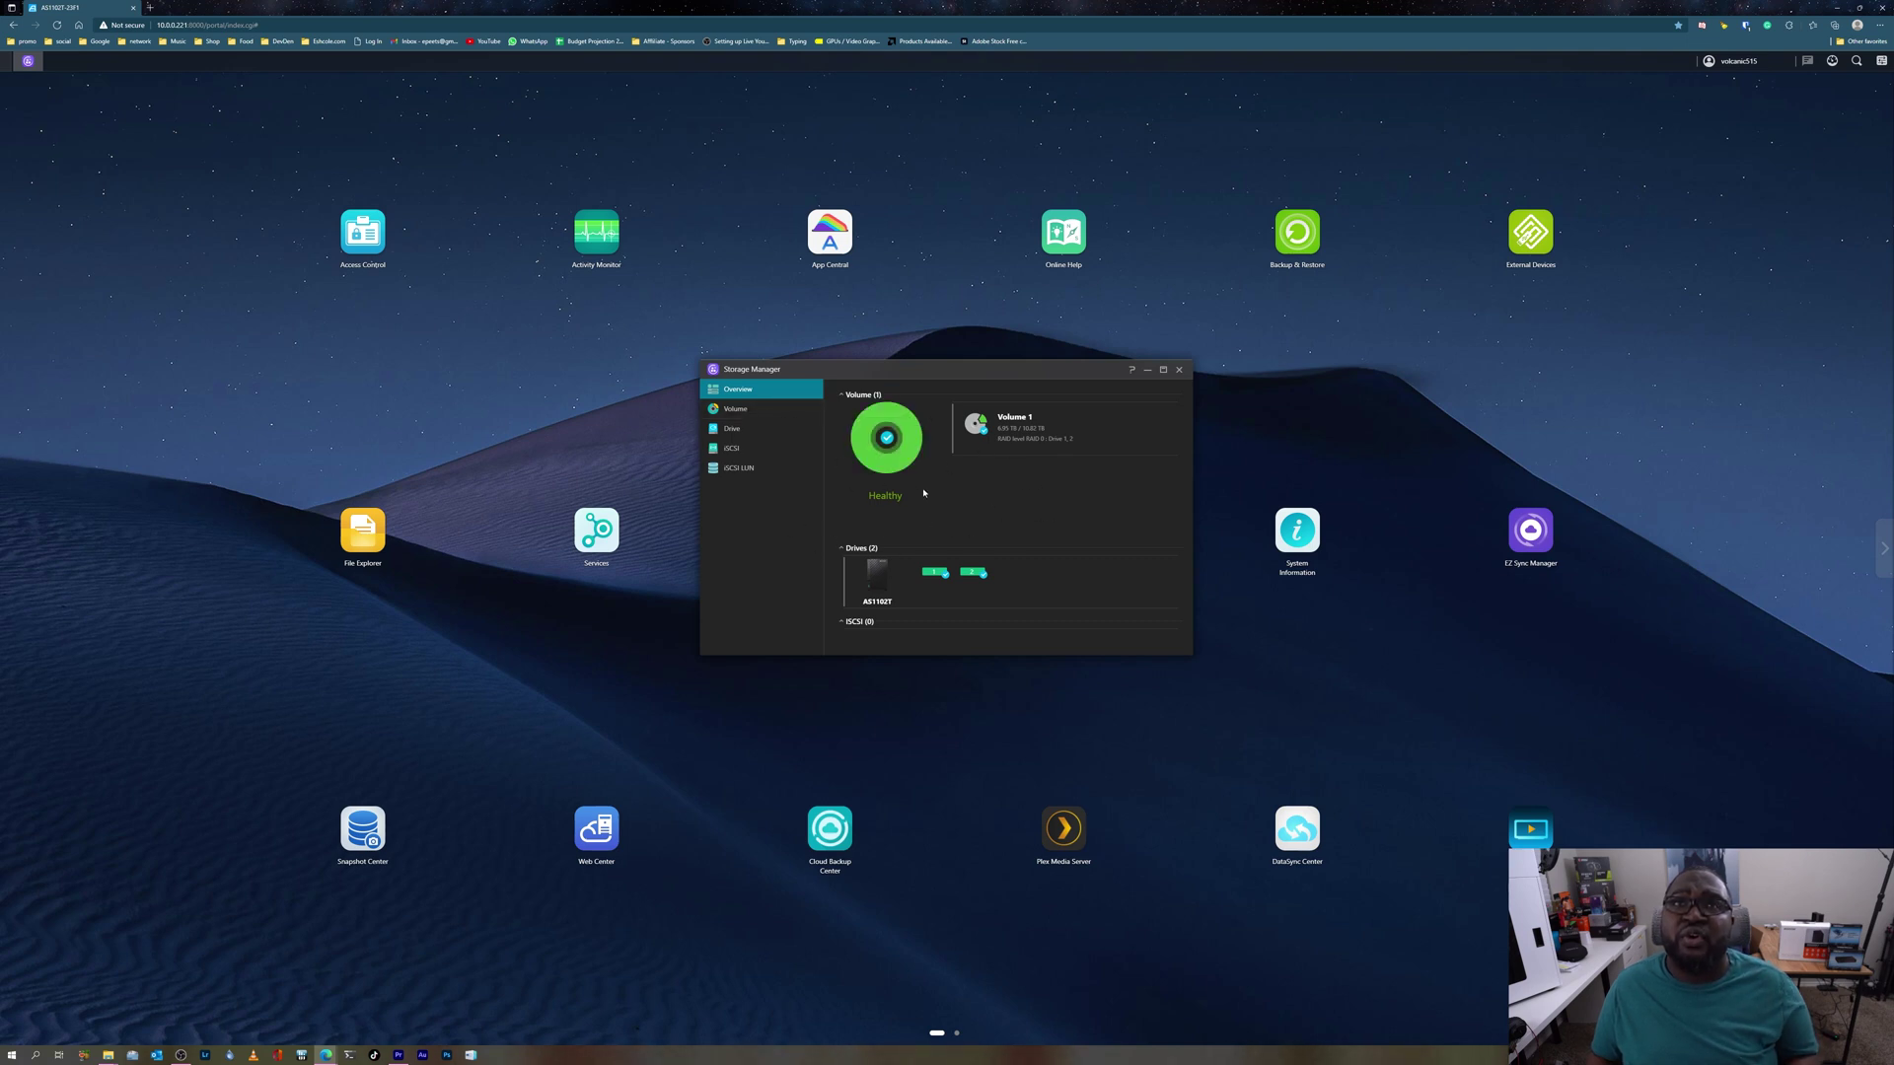
Go from Storage Manager's Volume page to the Drive page listing Drive 1 and Drive 2.
mouse_move(896, 462)
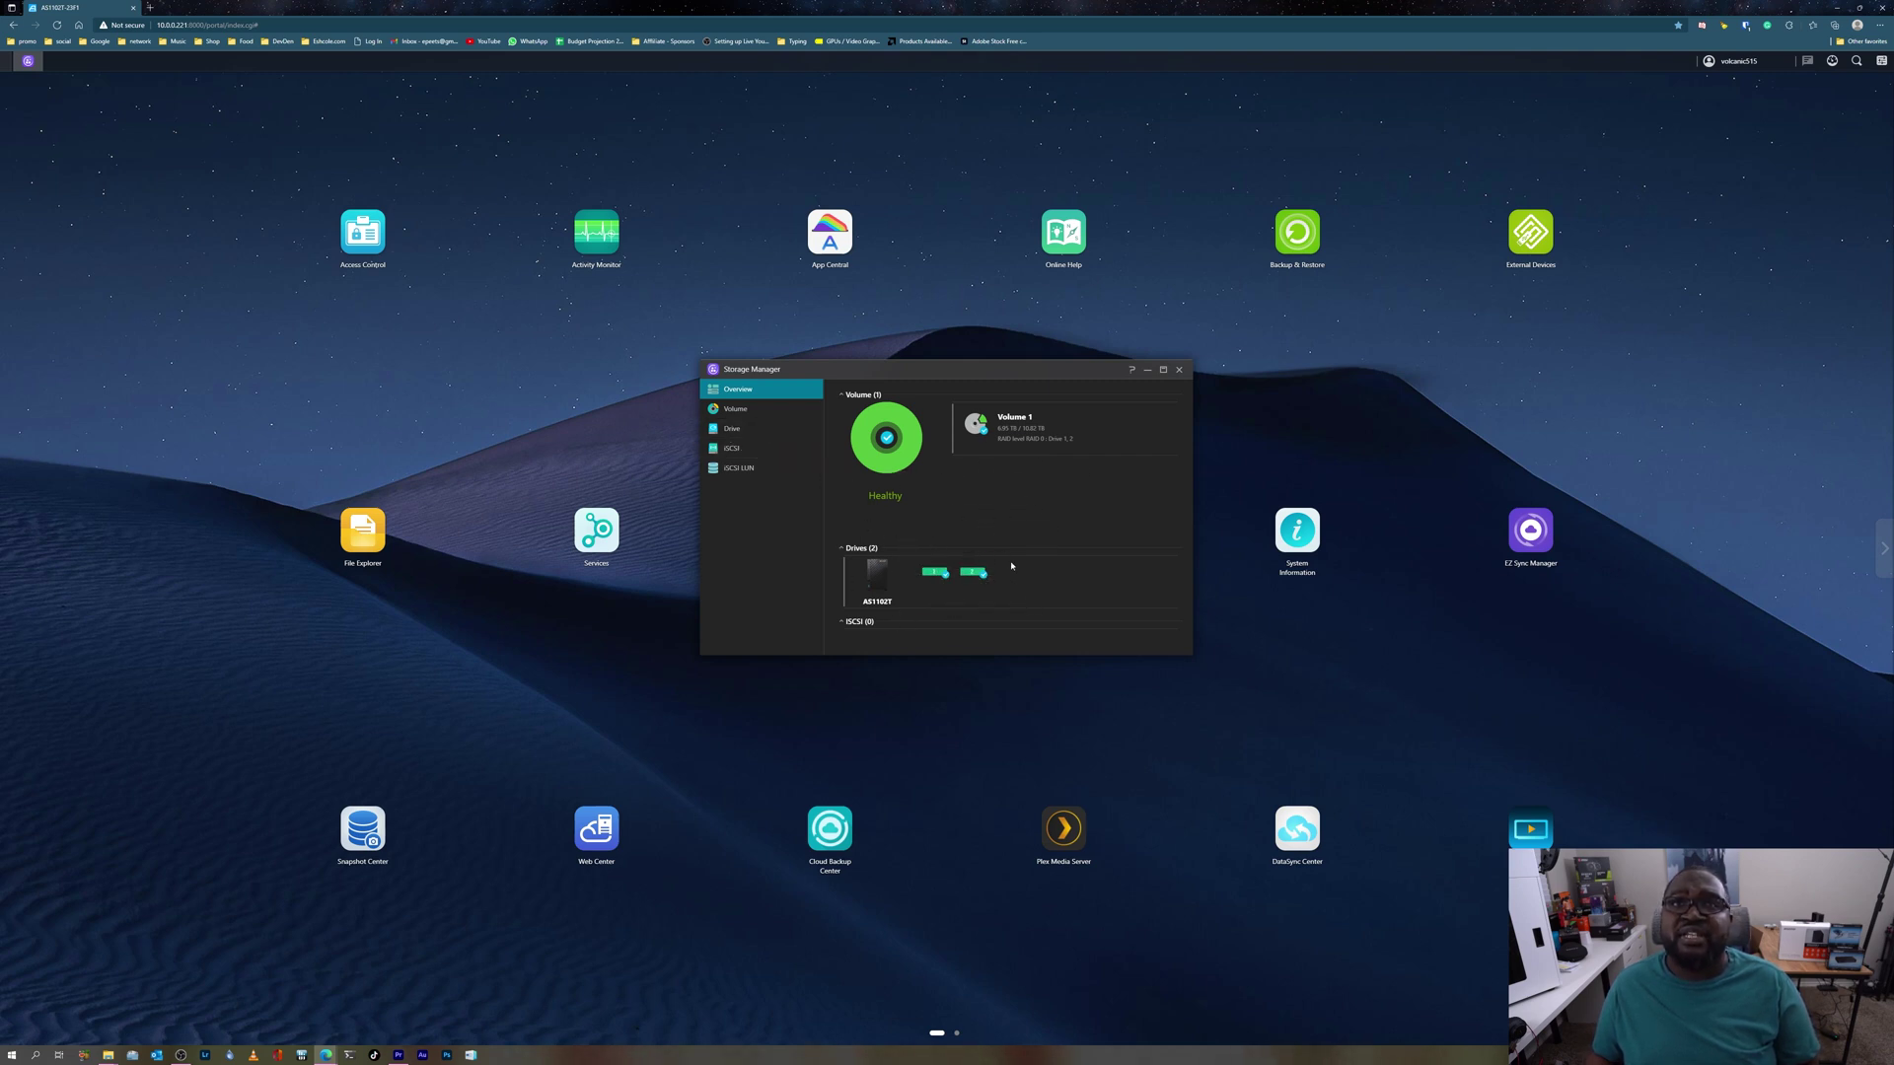
left_click(725, 407)
left_click(739, 434)
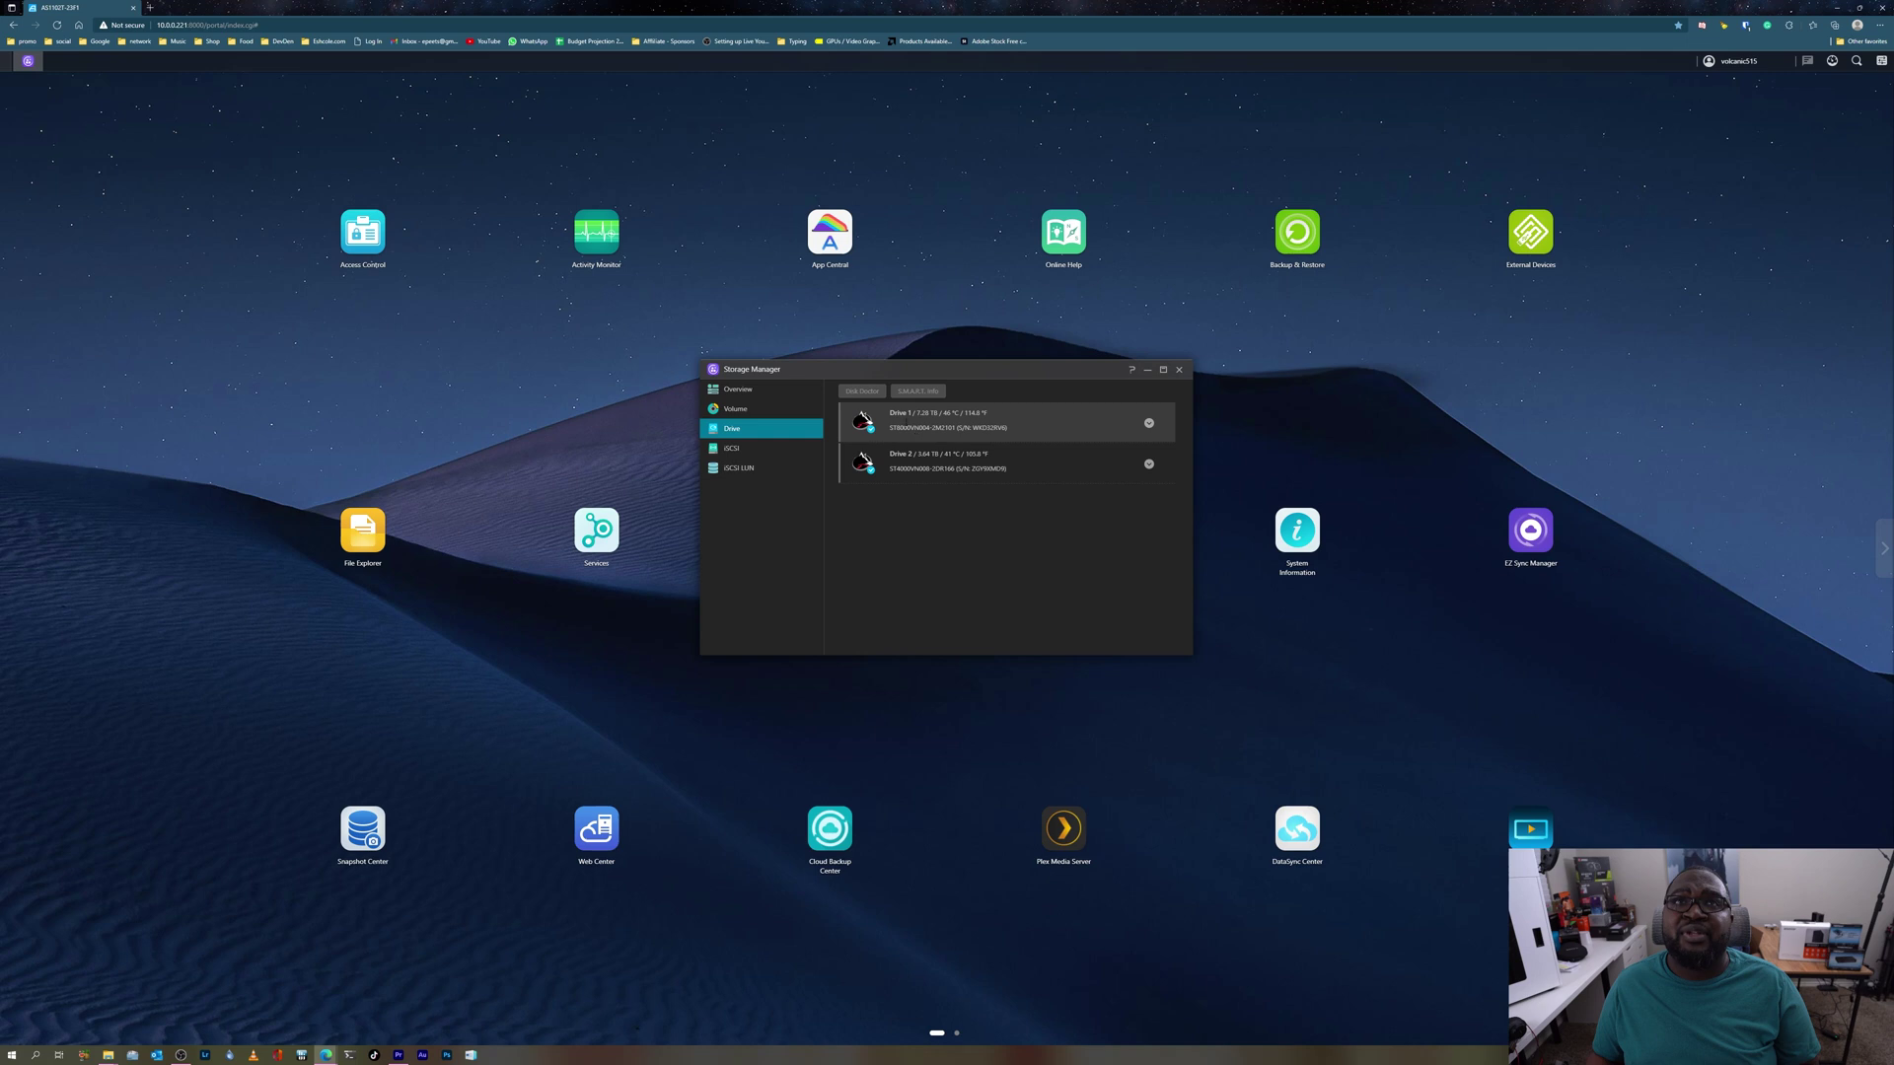
Inspect Drive 1's health and workload chart, then close Storage Manager.
left_click(1148, 423)
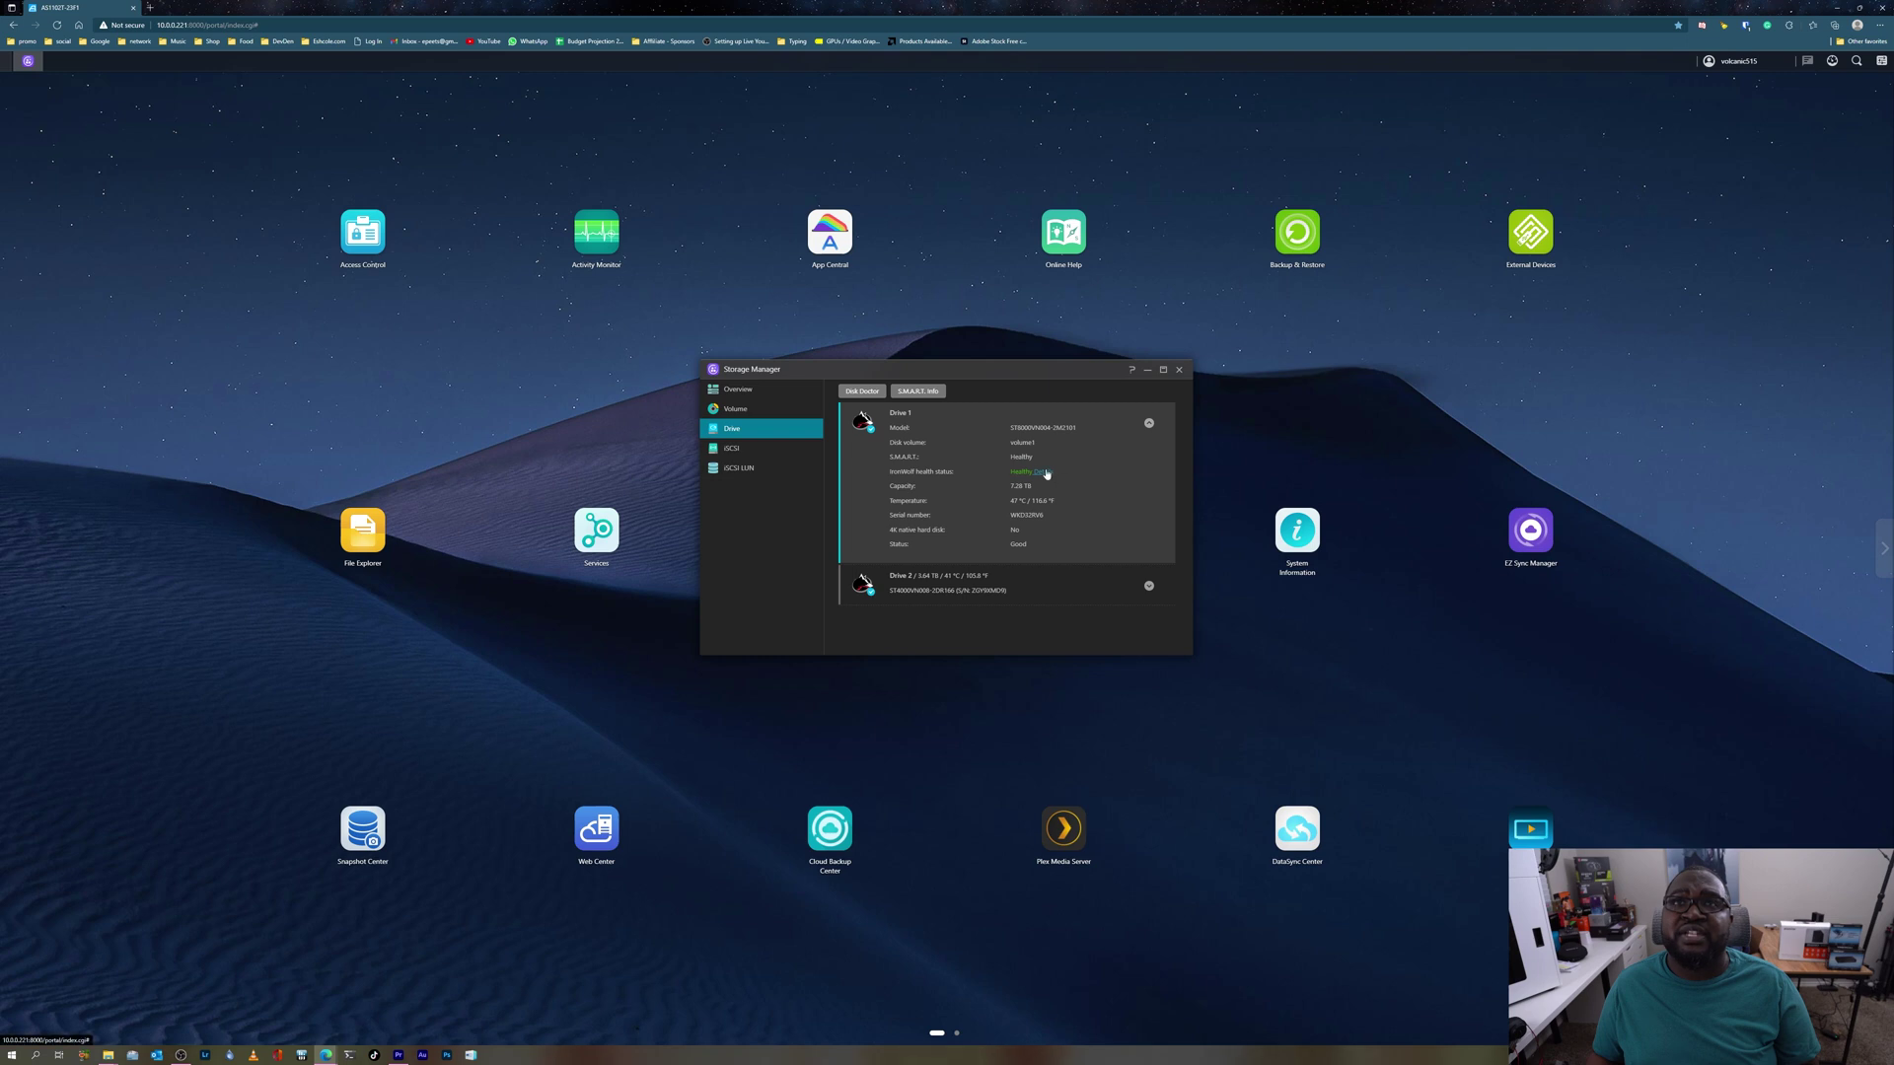
left_click(1043, 473)
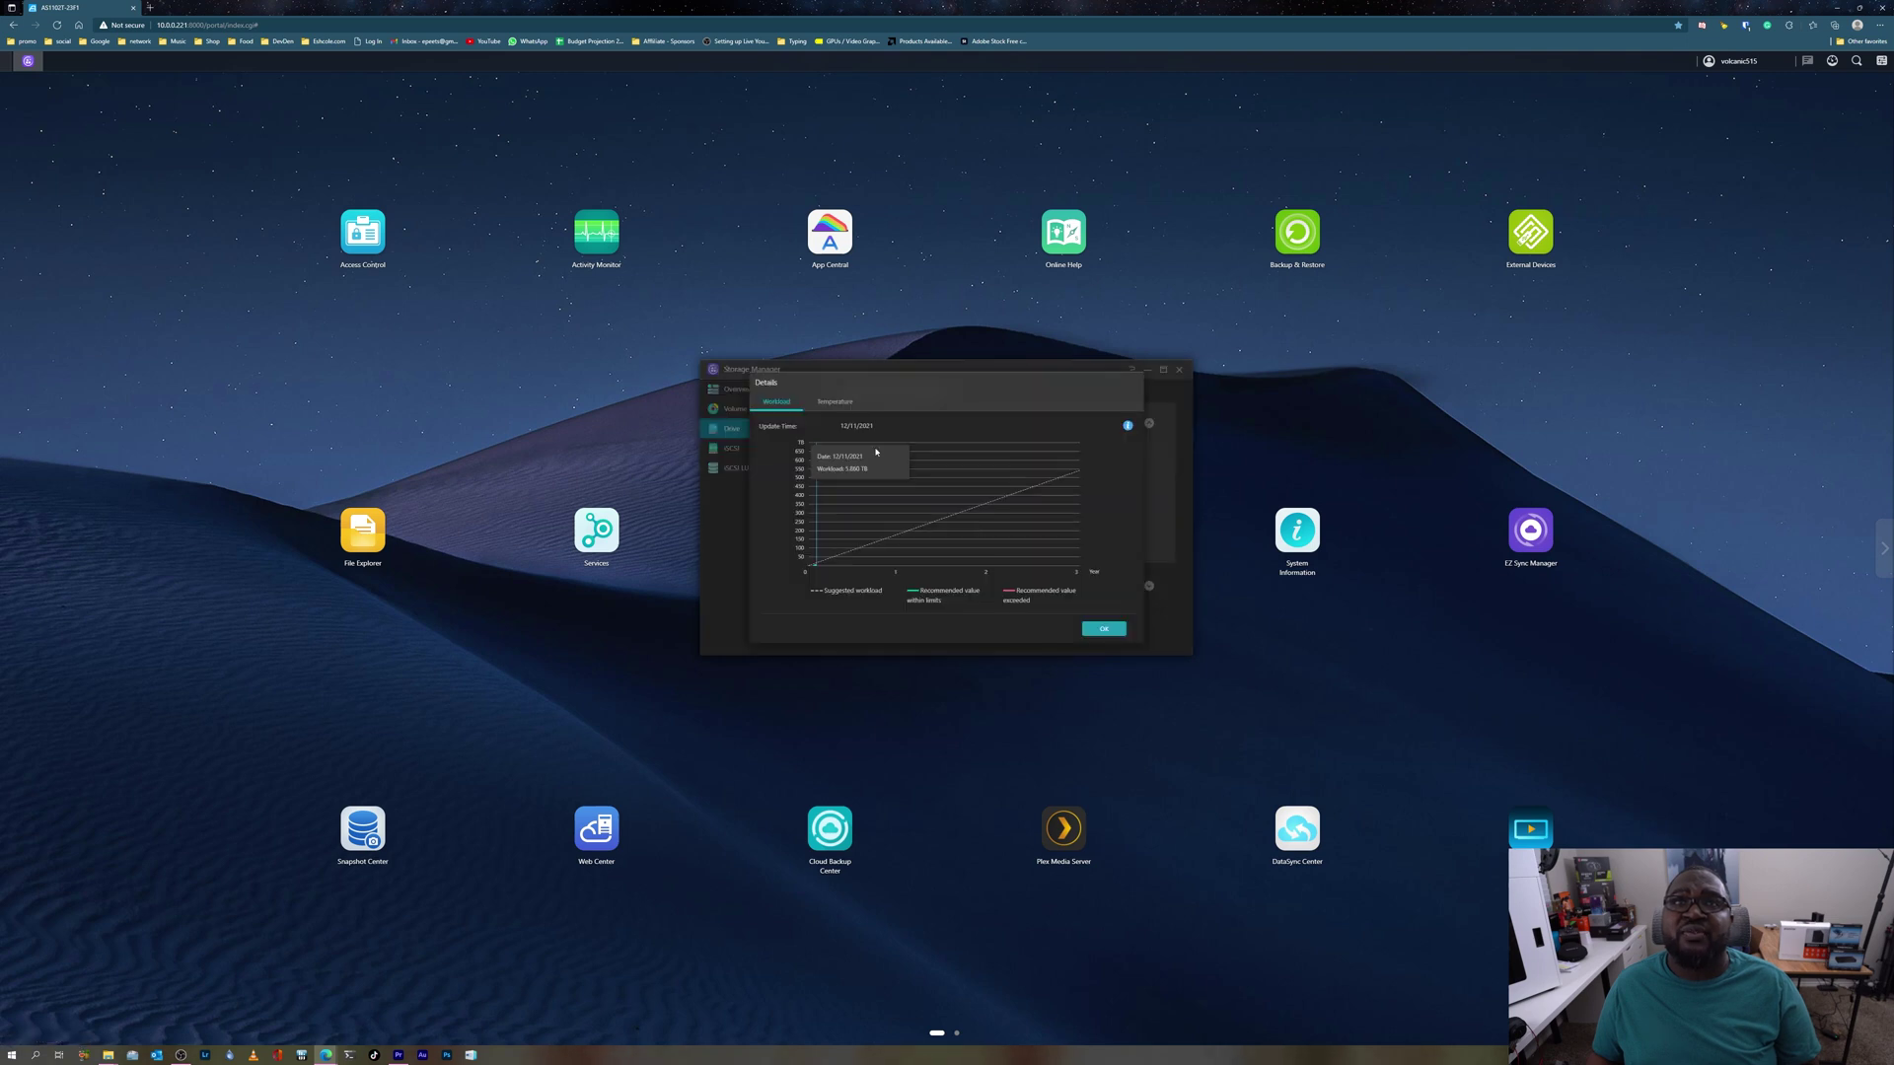
left_click(1104, 629)
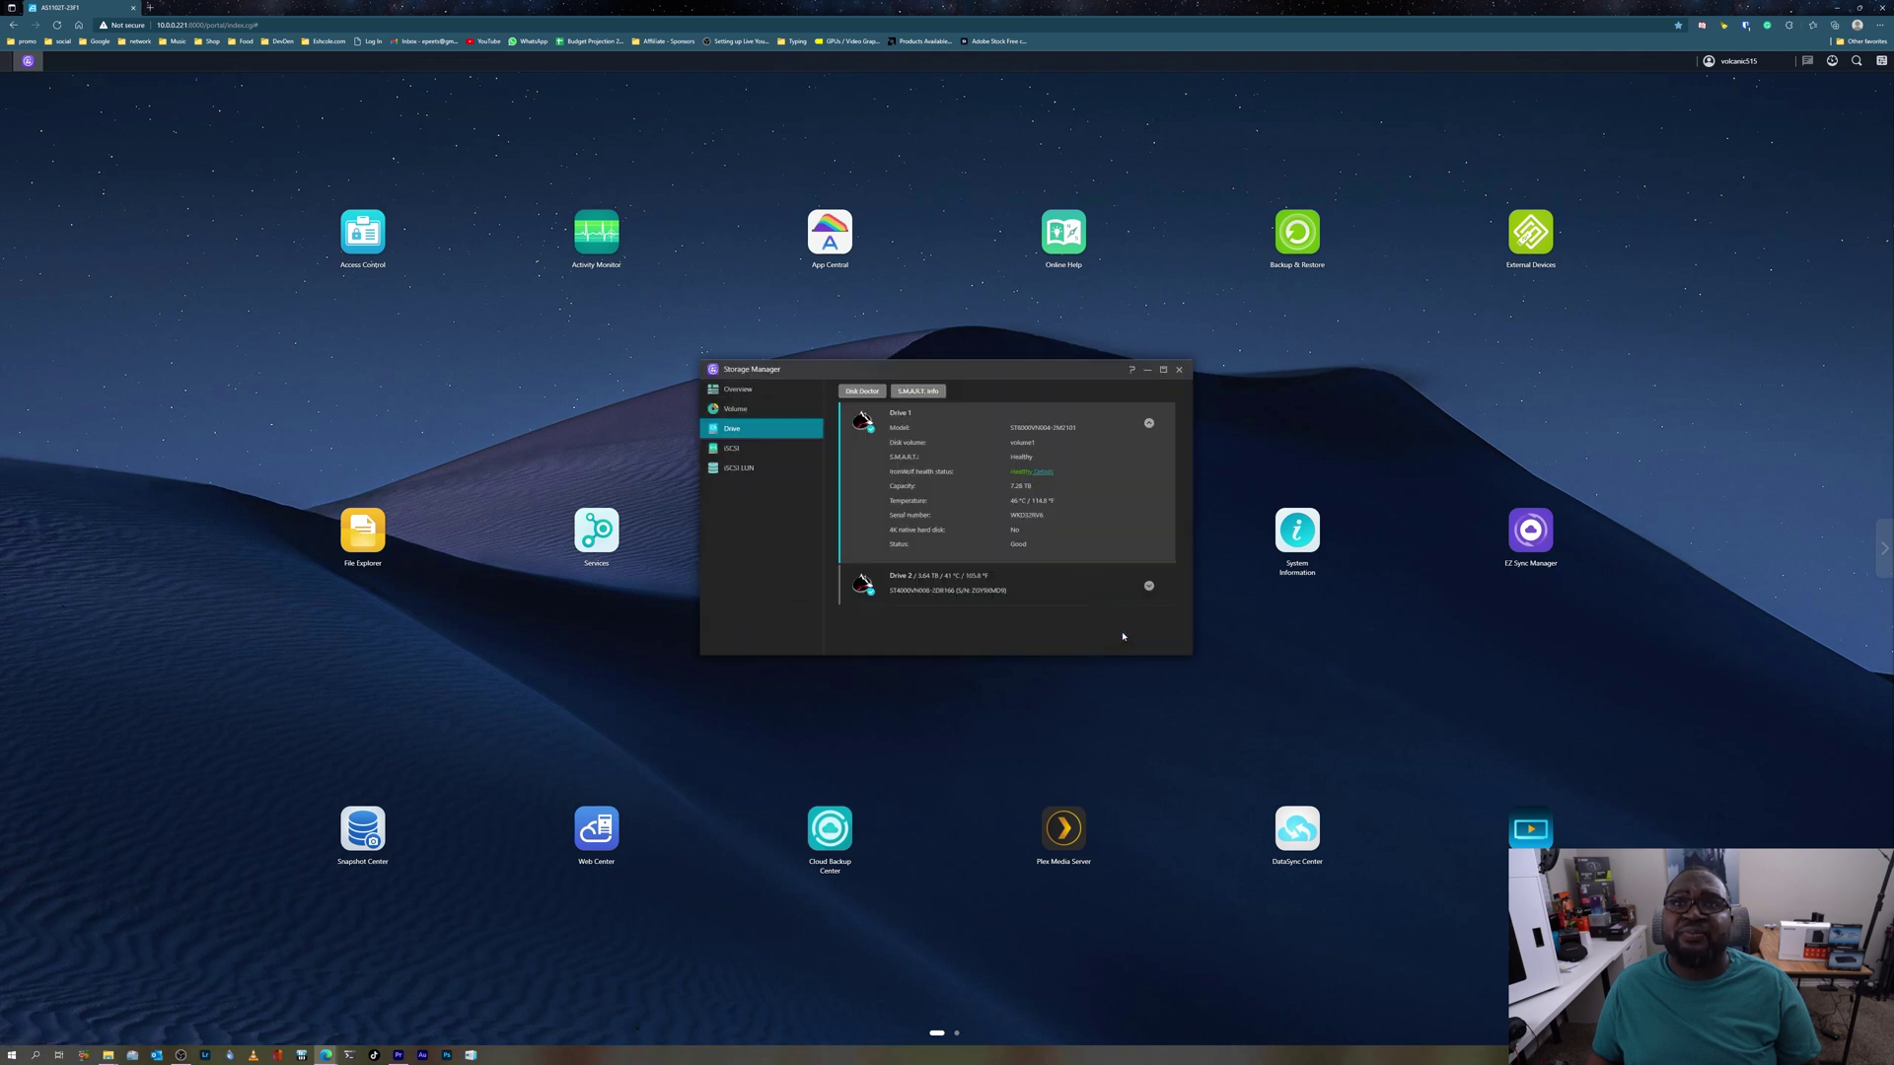
left_click(1148, 425)
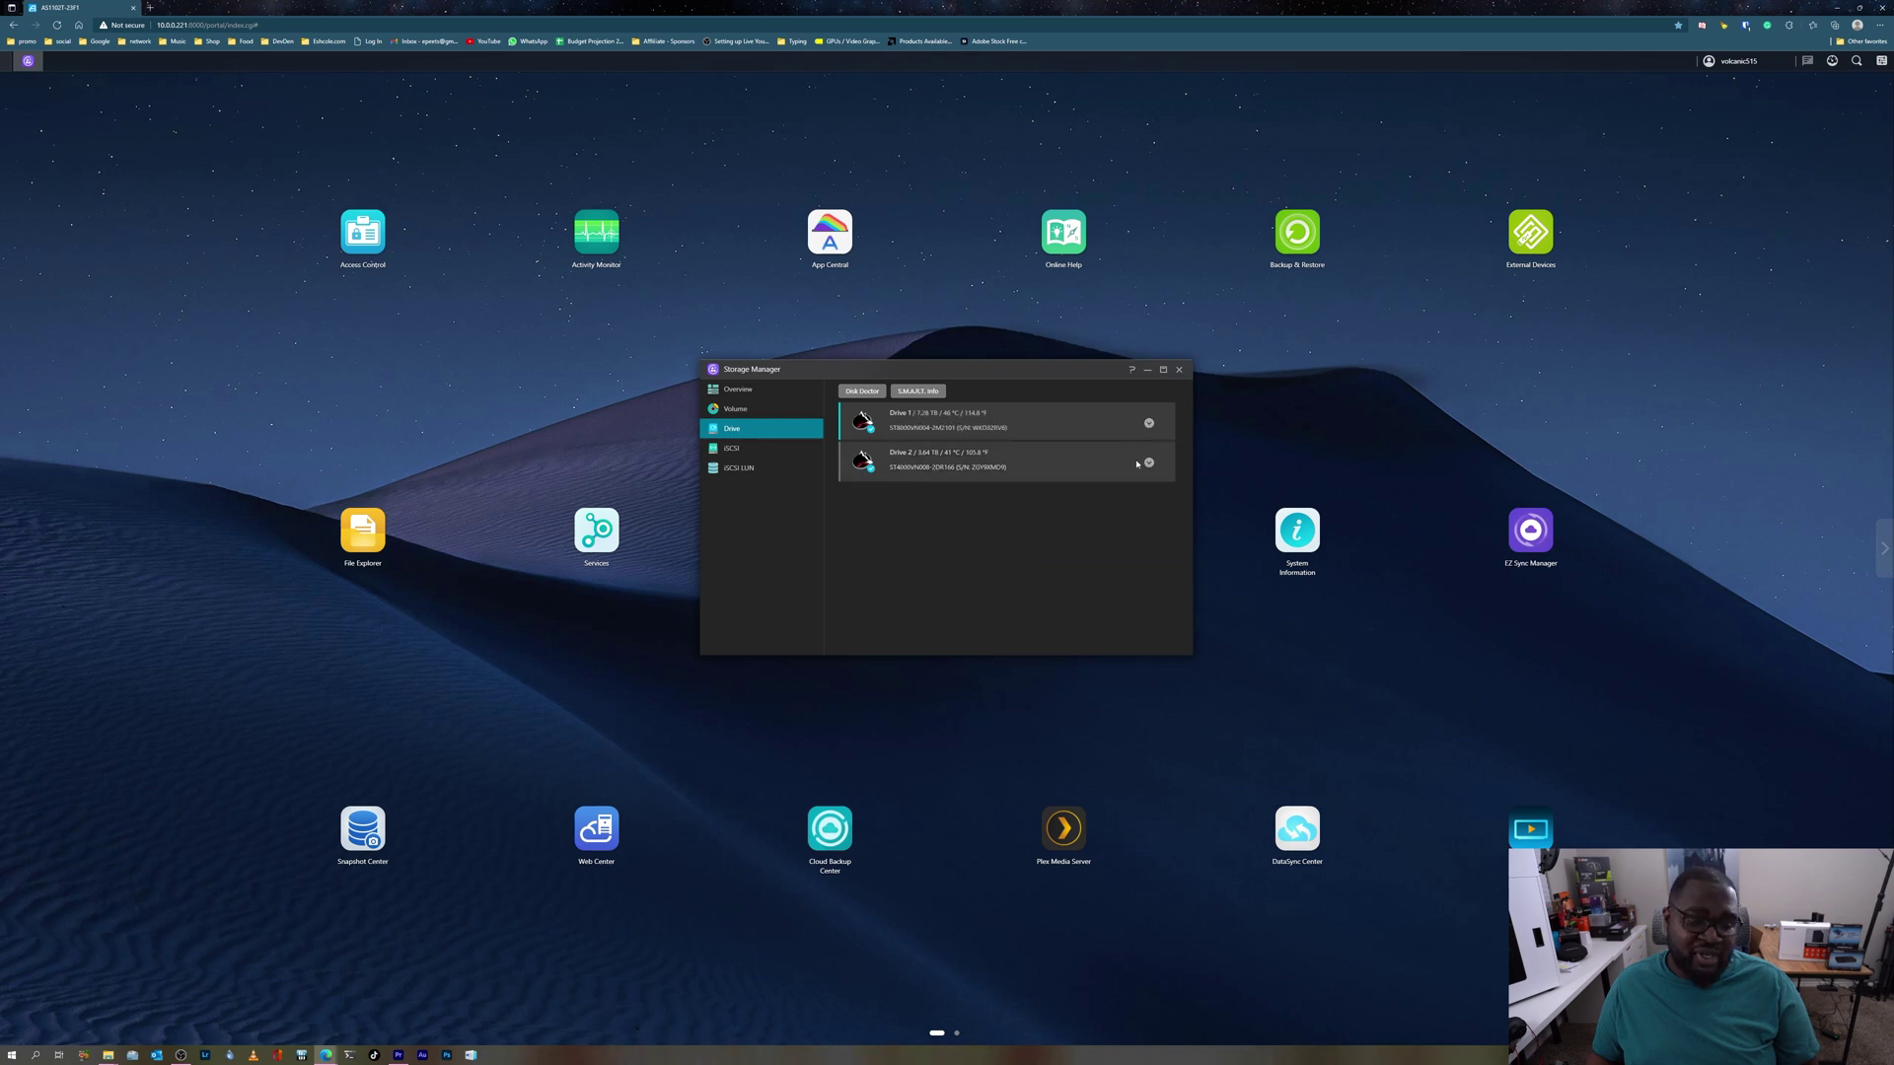
left_click(1179, 369)
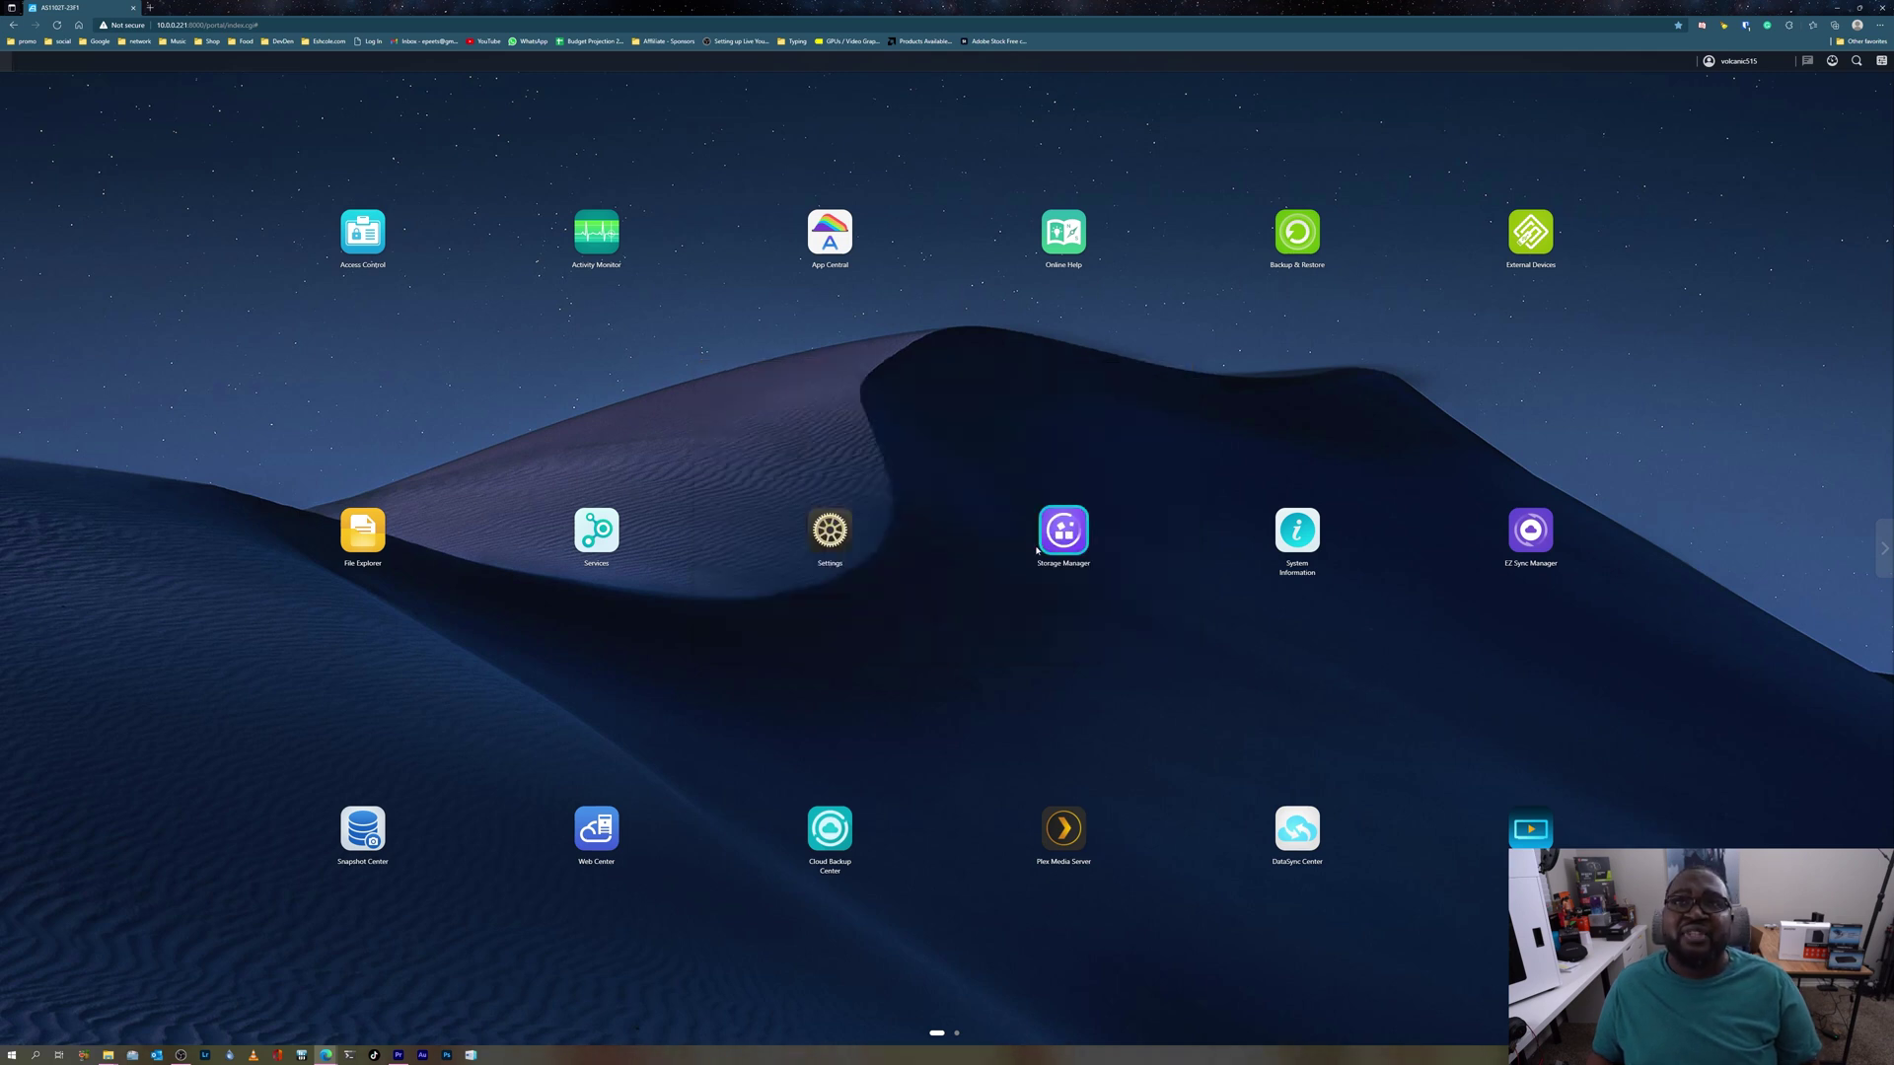
Check the USB2 external drive's details in External Devices, then open Settings on General Management.
left_click(1530, 233)
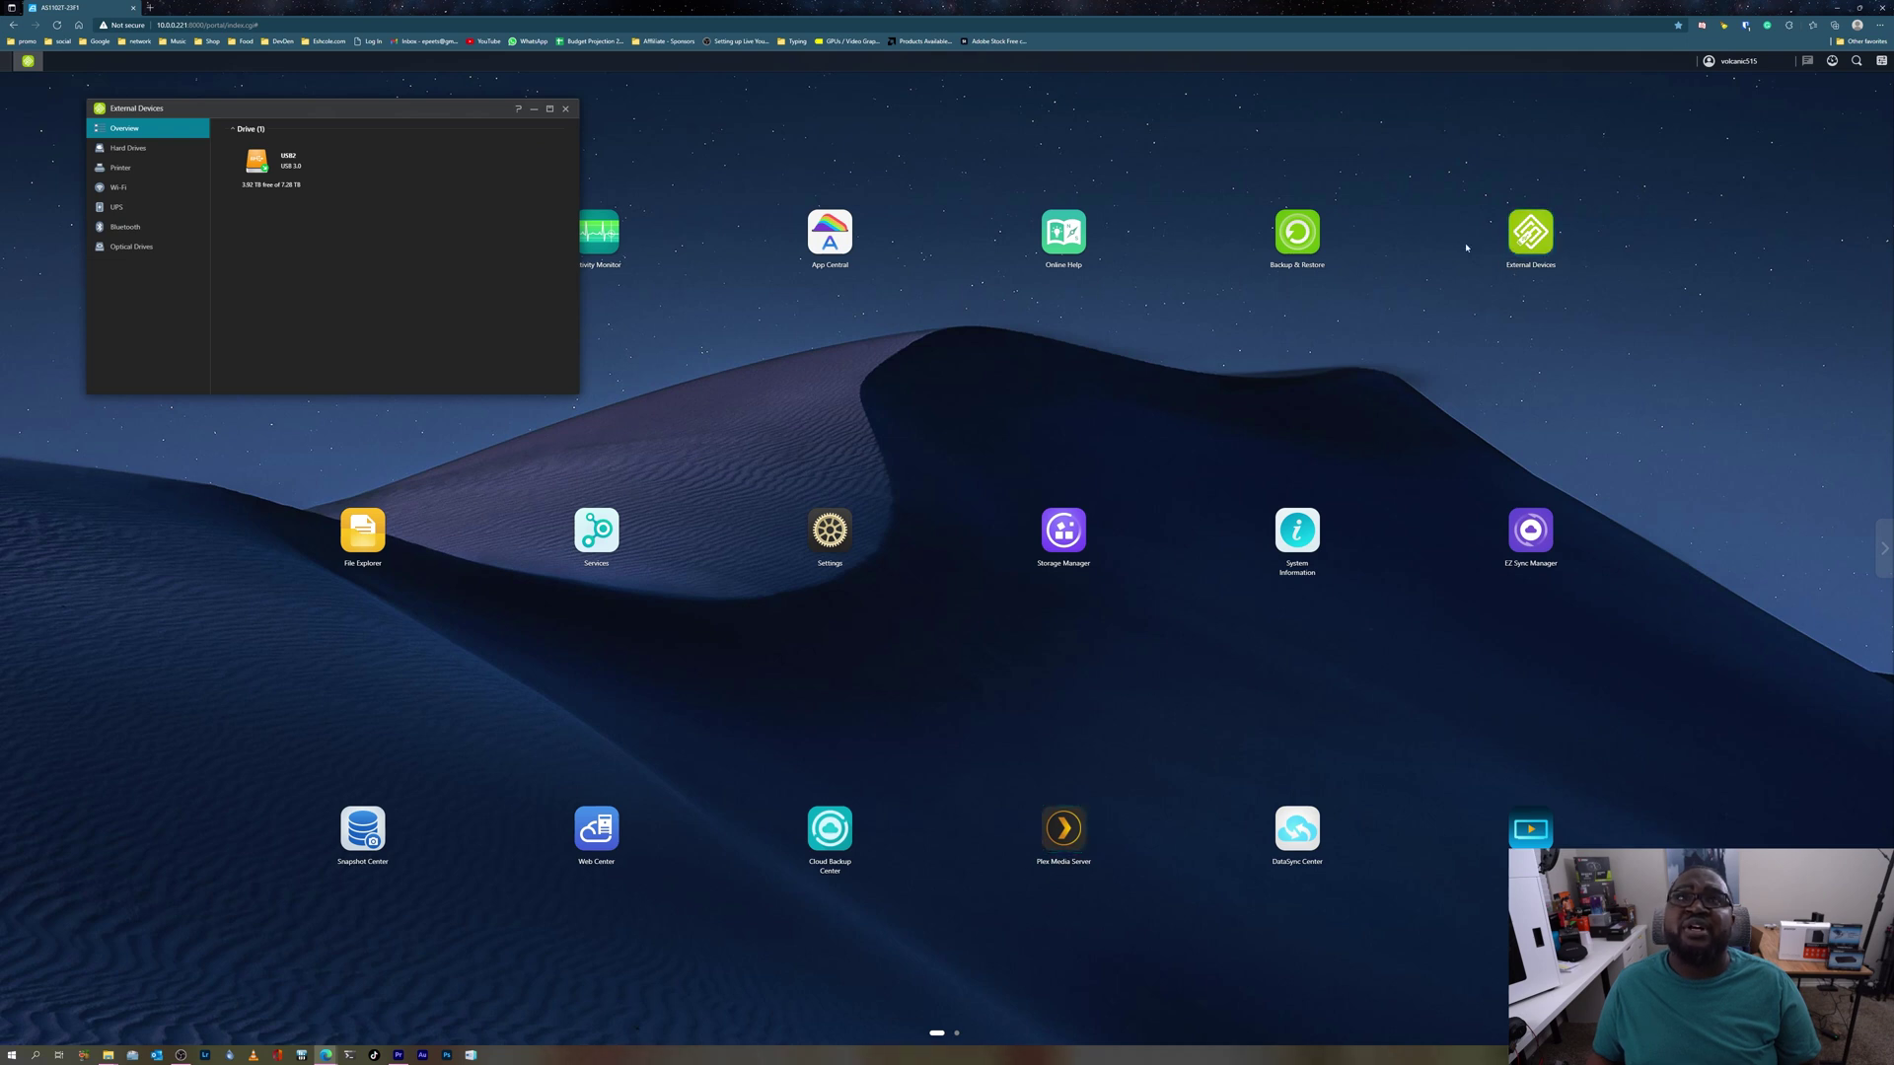
left_click_drag(384, 117, 1129, 458)
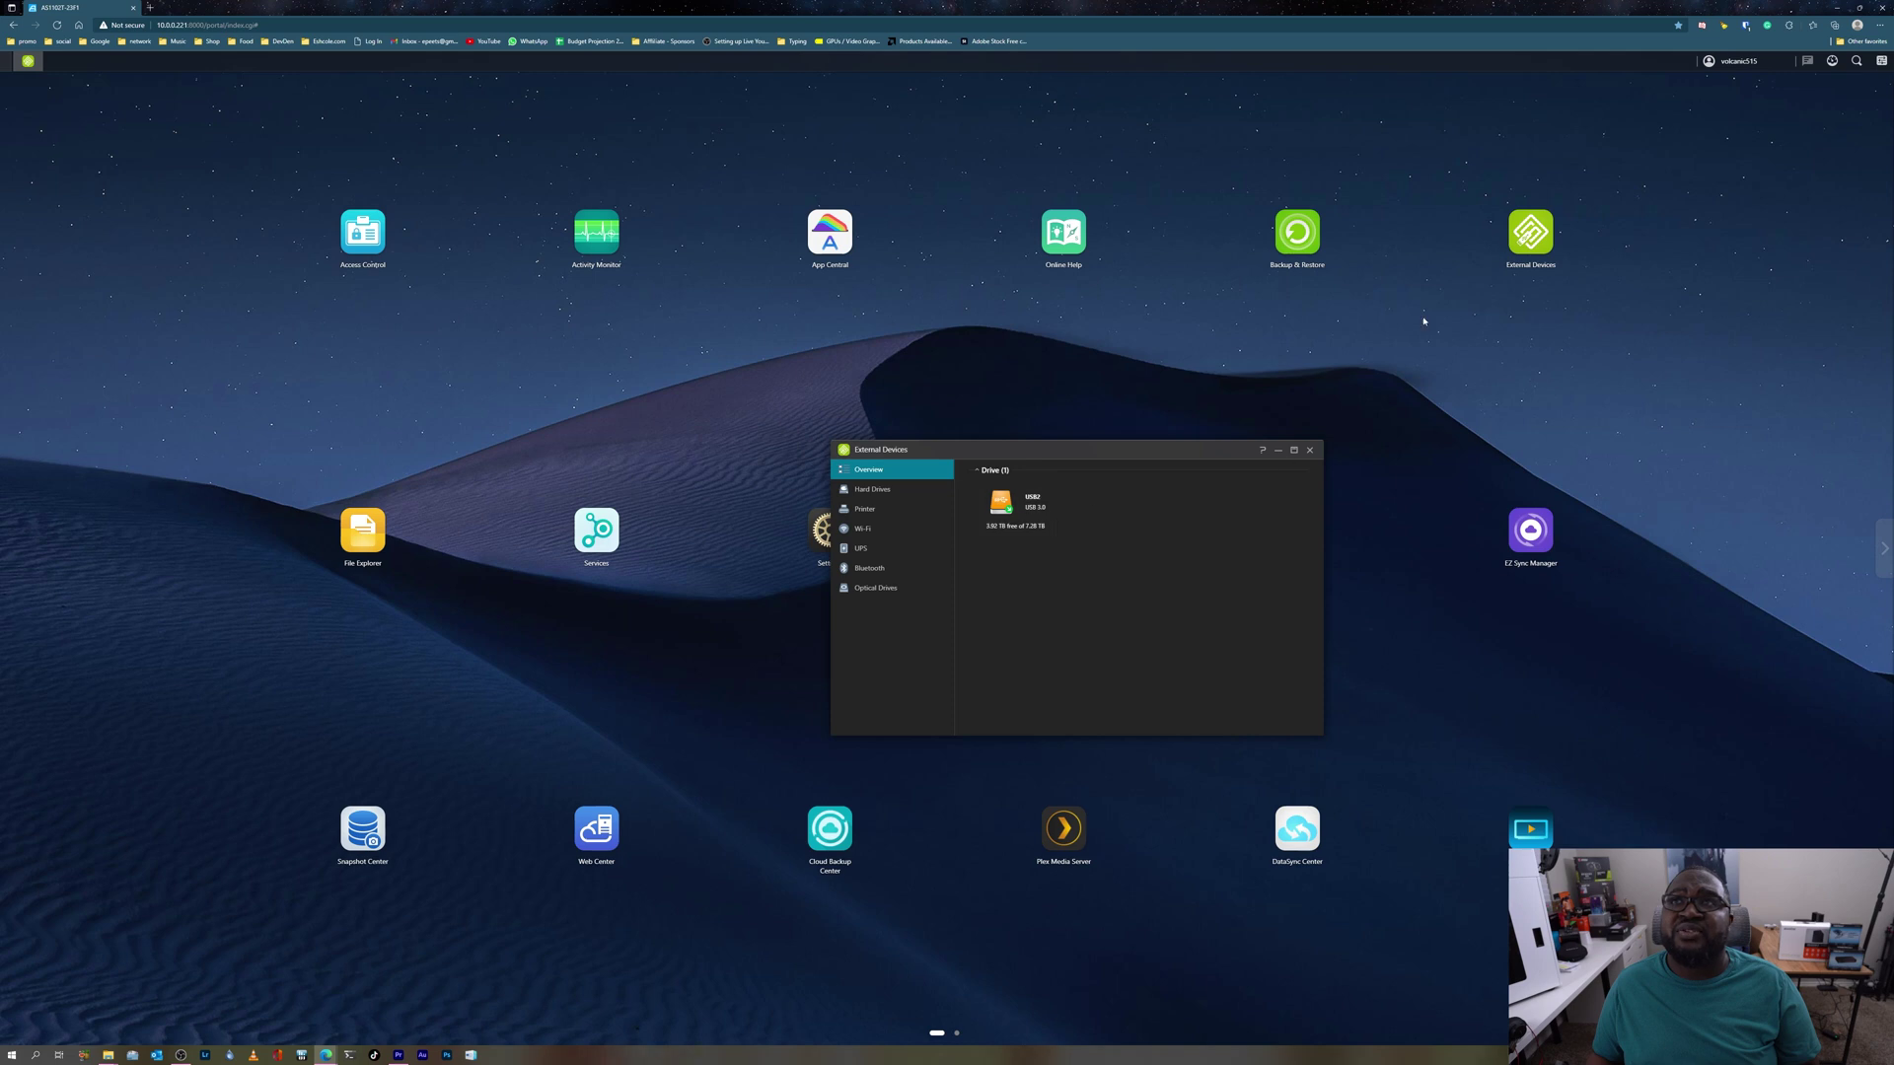
left_click(1001, 503)
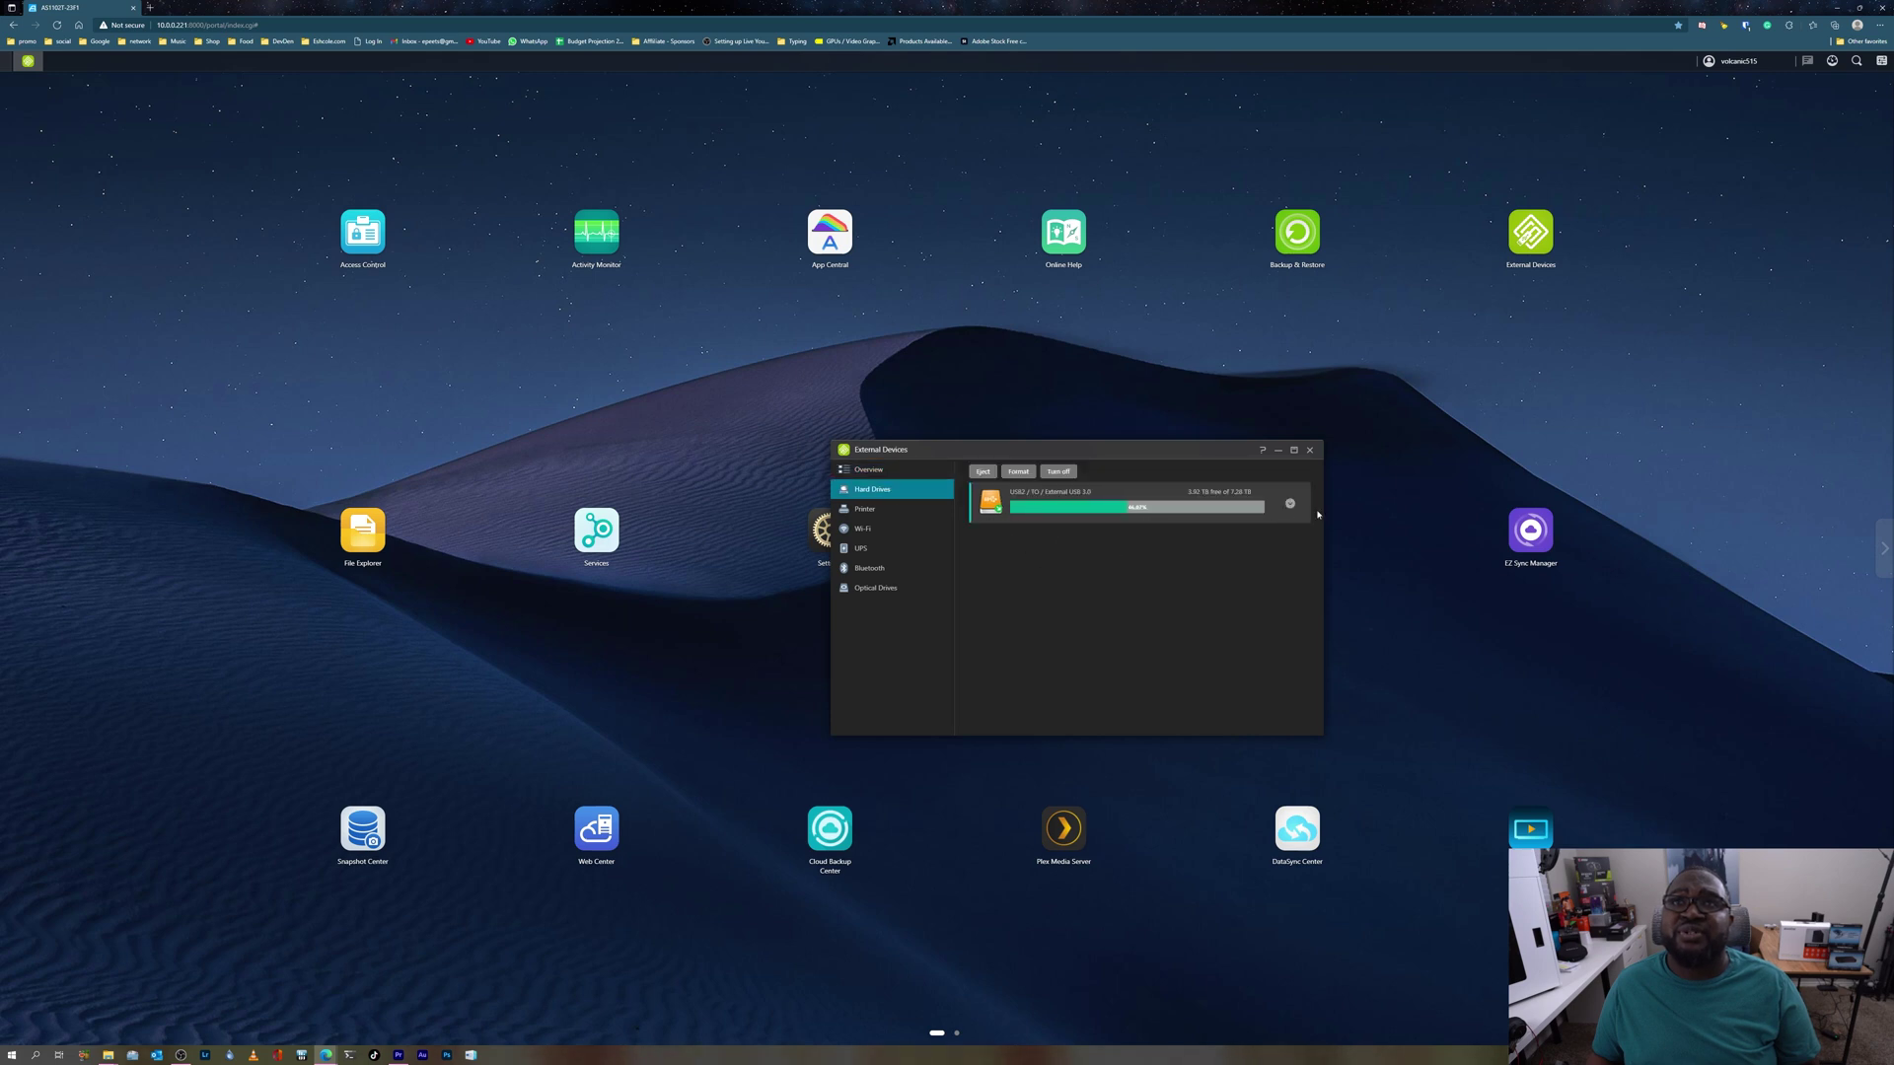
left_click(1289, 503)
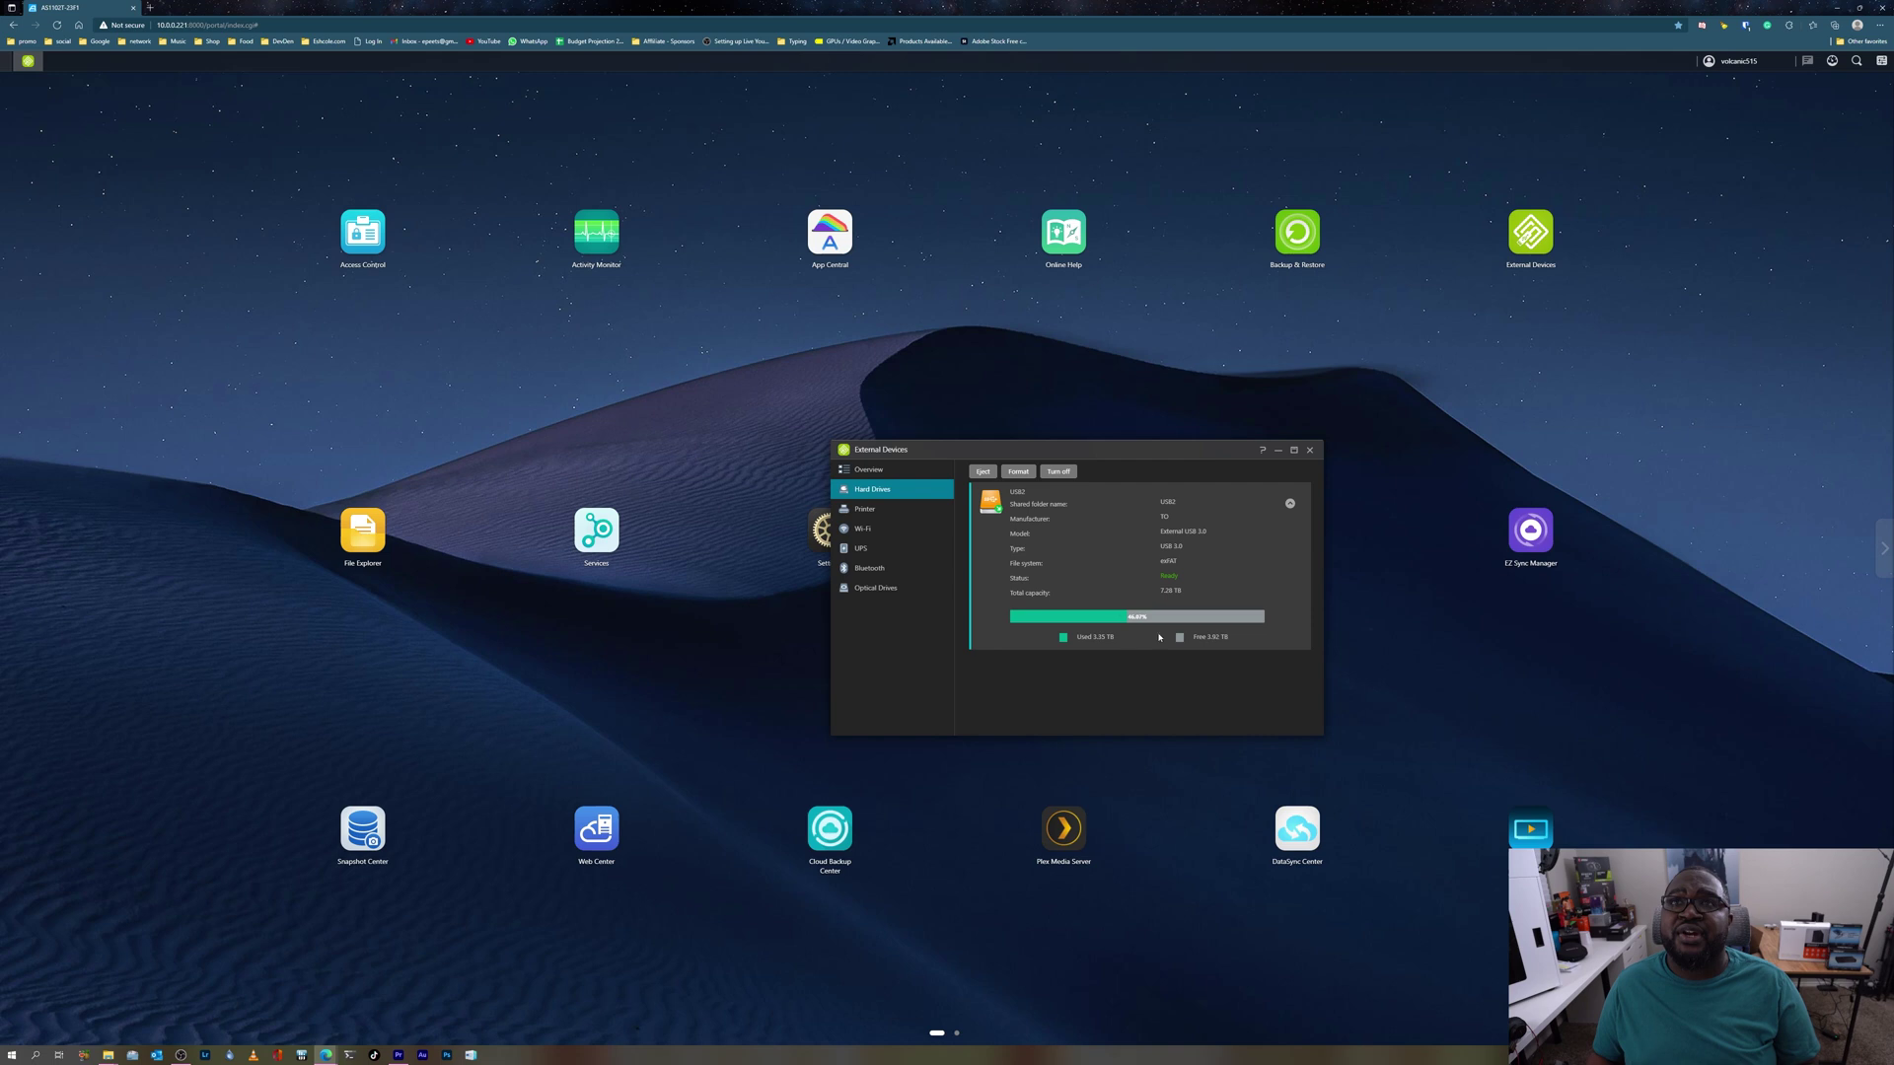
left_click(1309, 450)
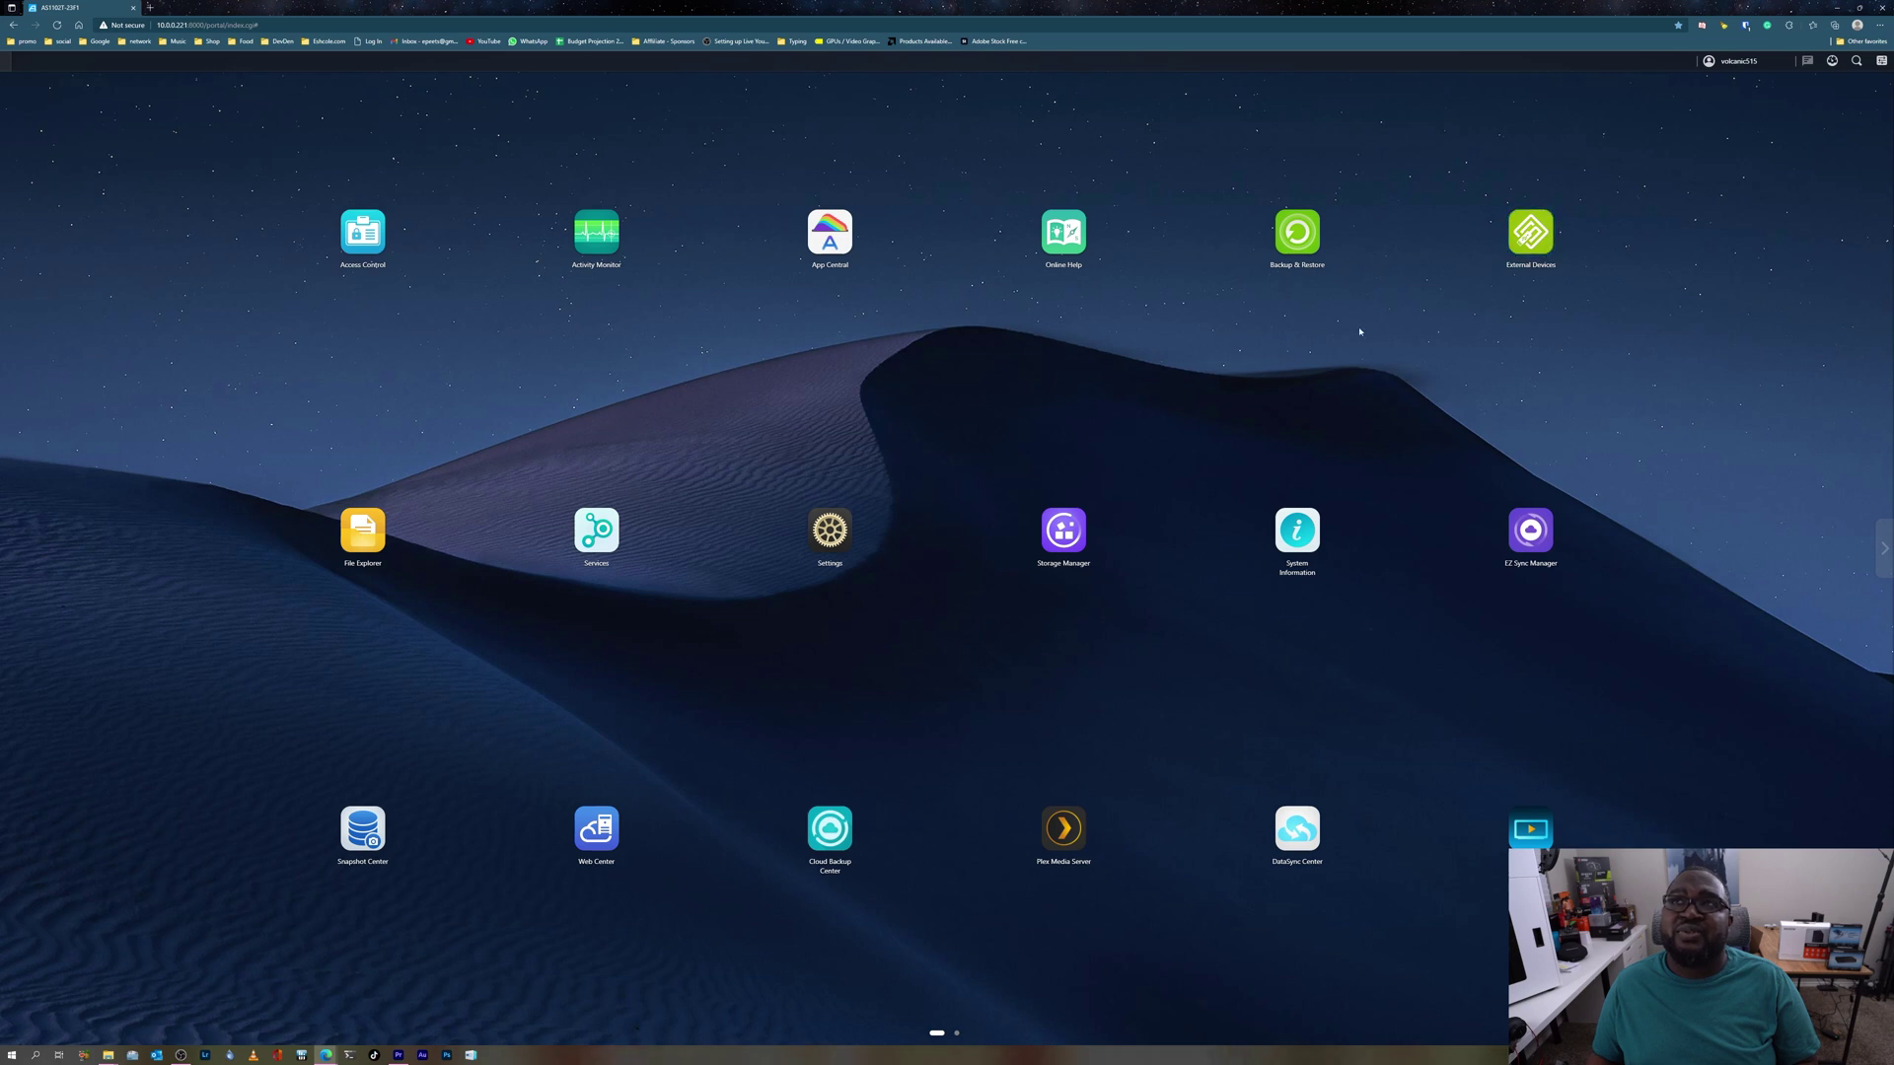
left_click(833, 537)
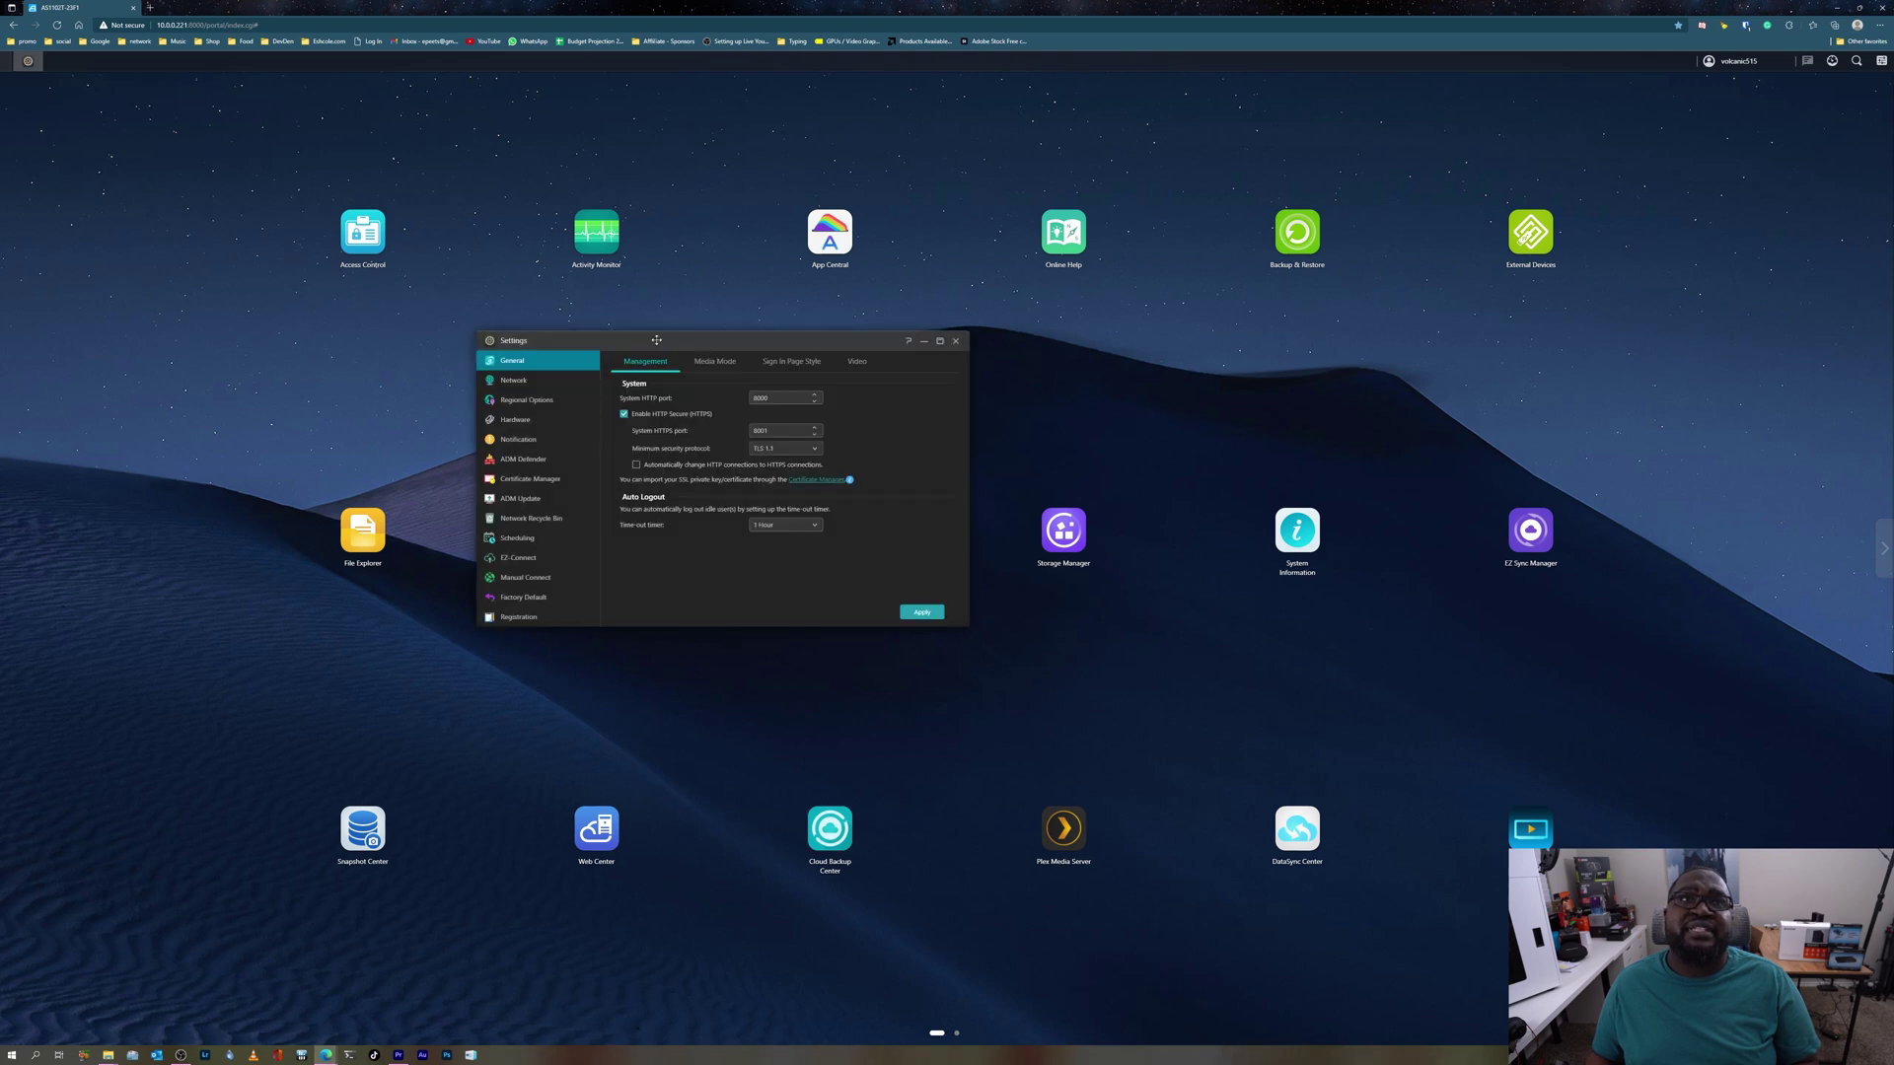
Centre the Settings window and browse its Network Recycle Bin, Scheduling and Factory Default pages.
left_click_drag(656, 339, 834, 447)
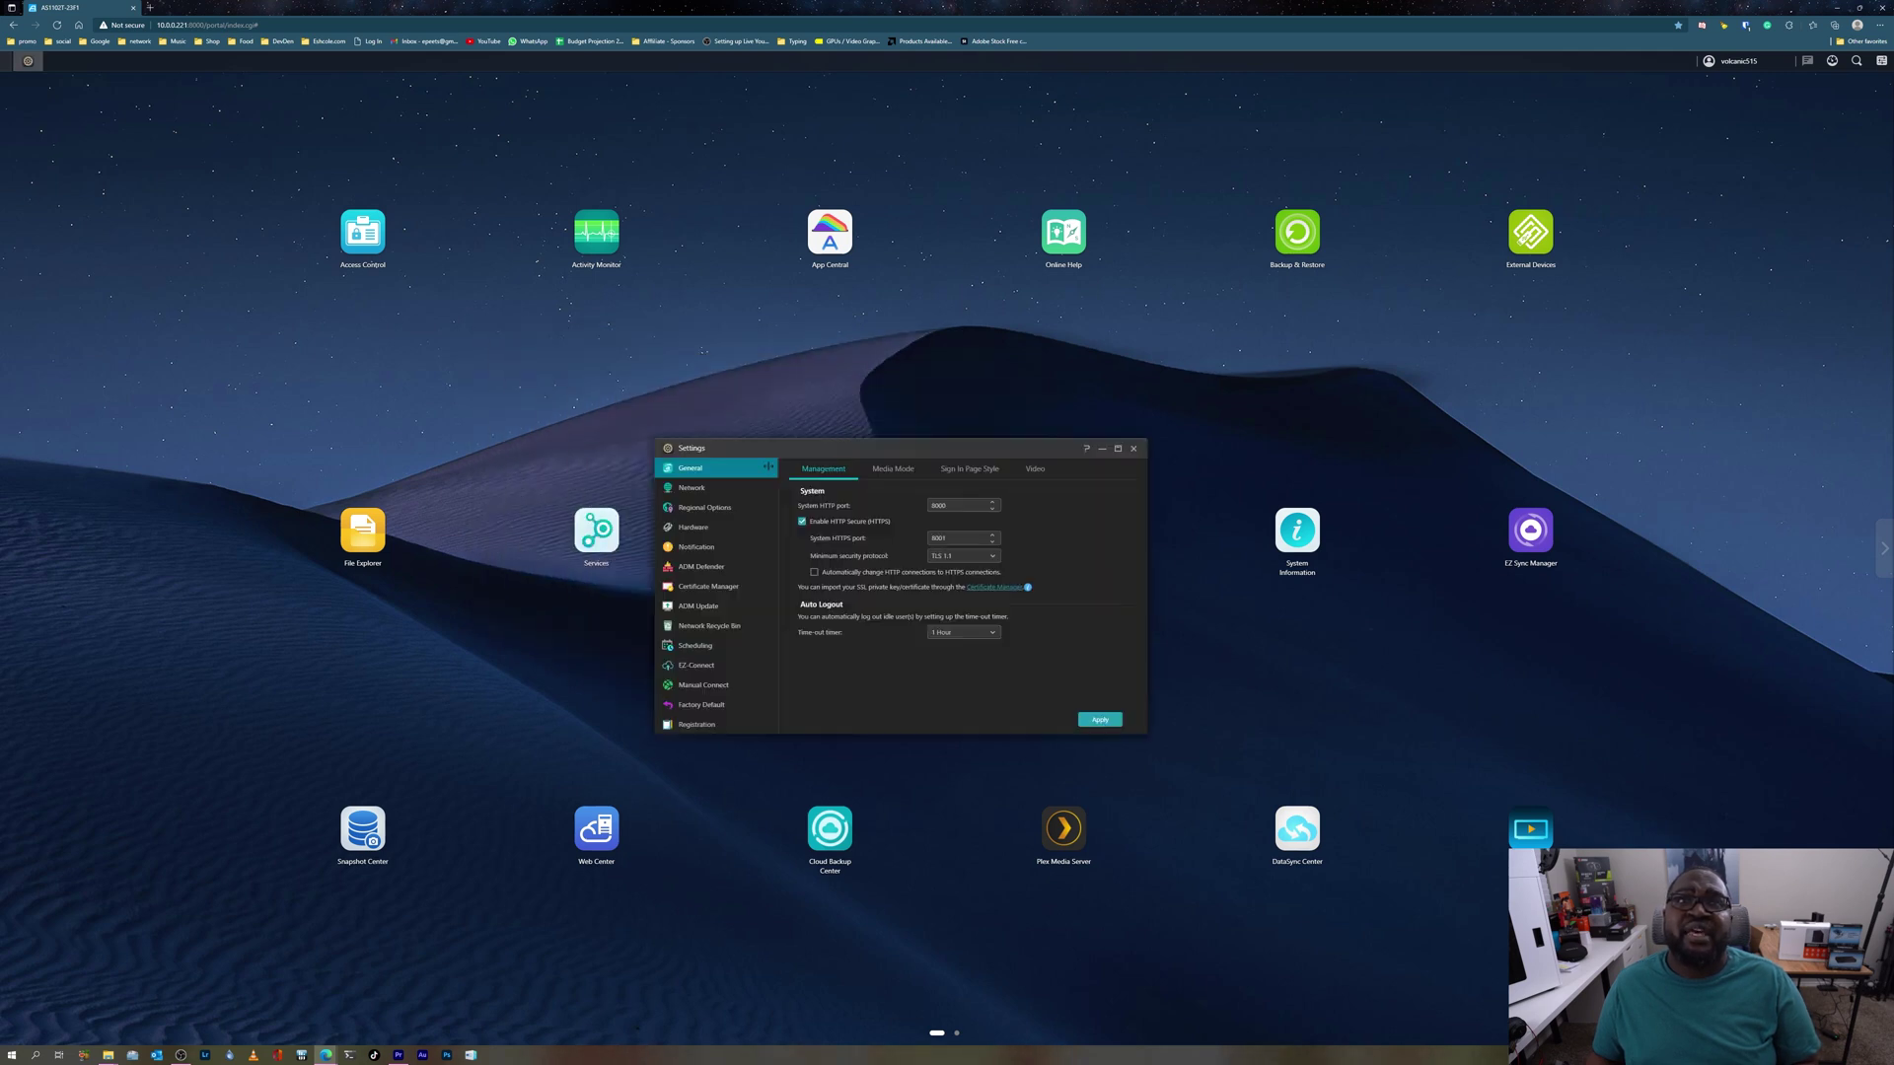
left_click(706, 628)
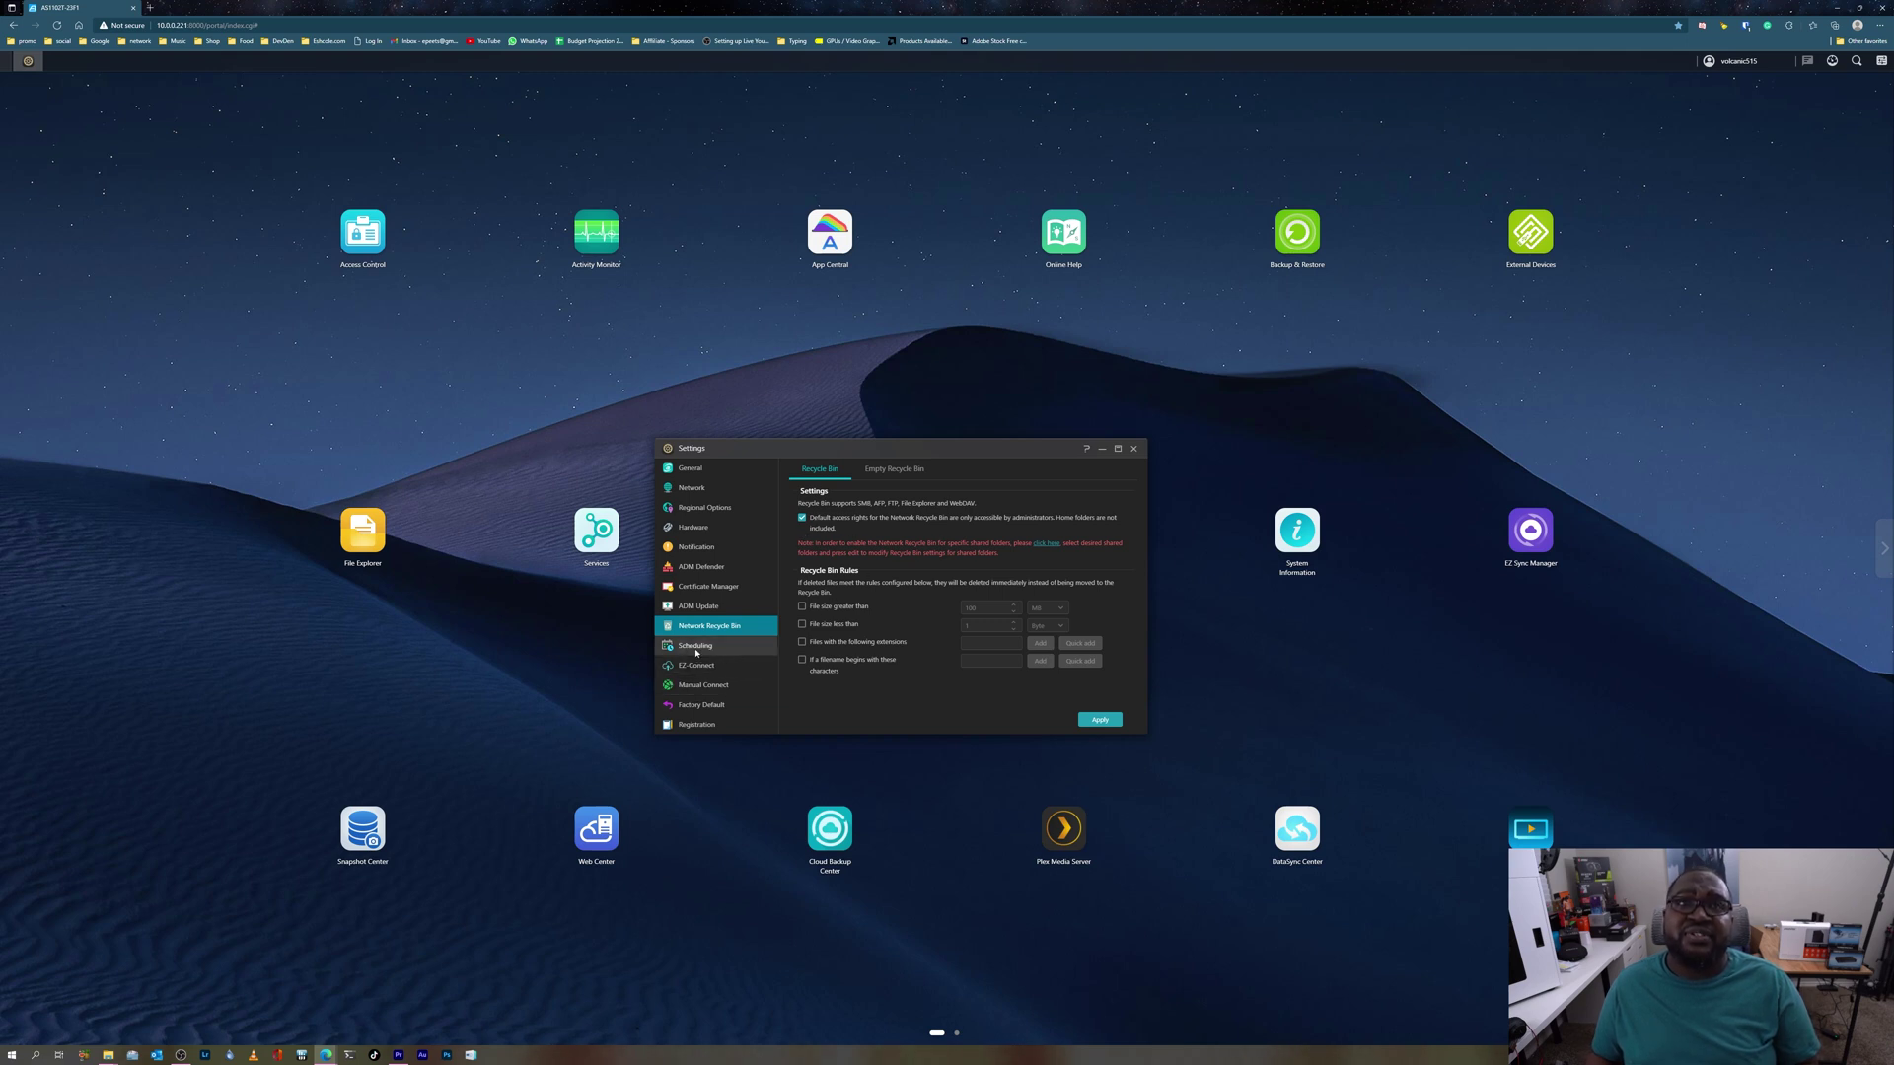
left_click(696, 647)
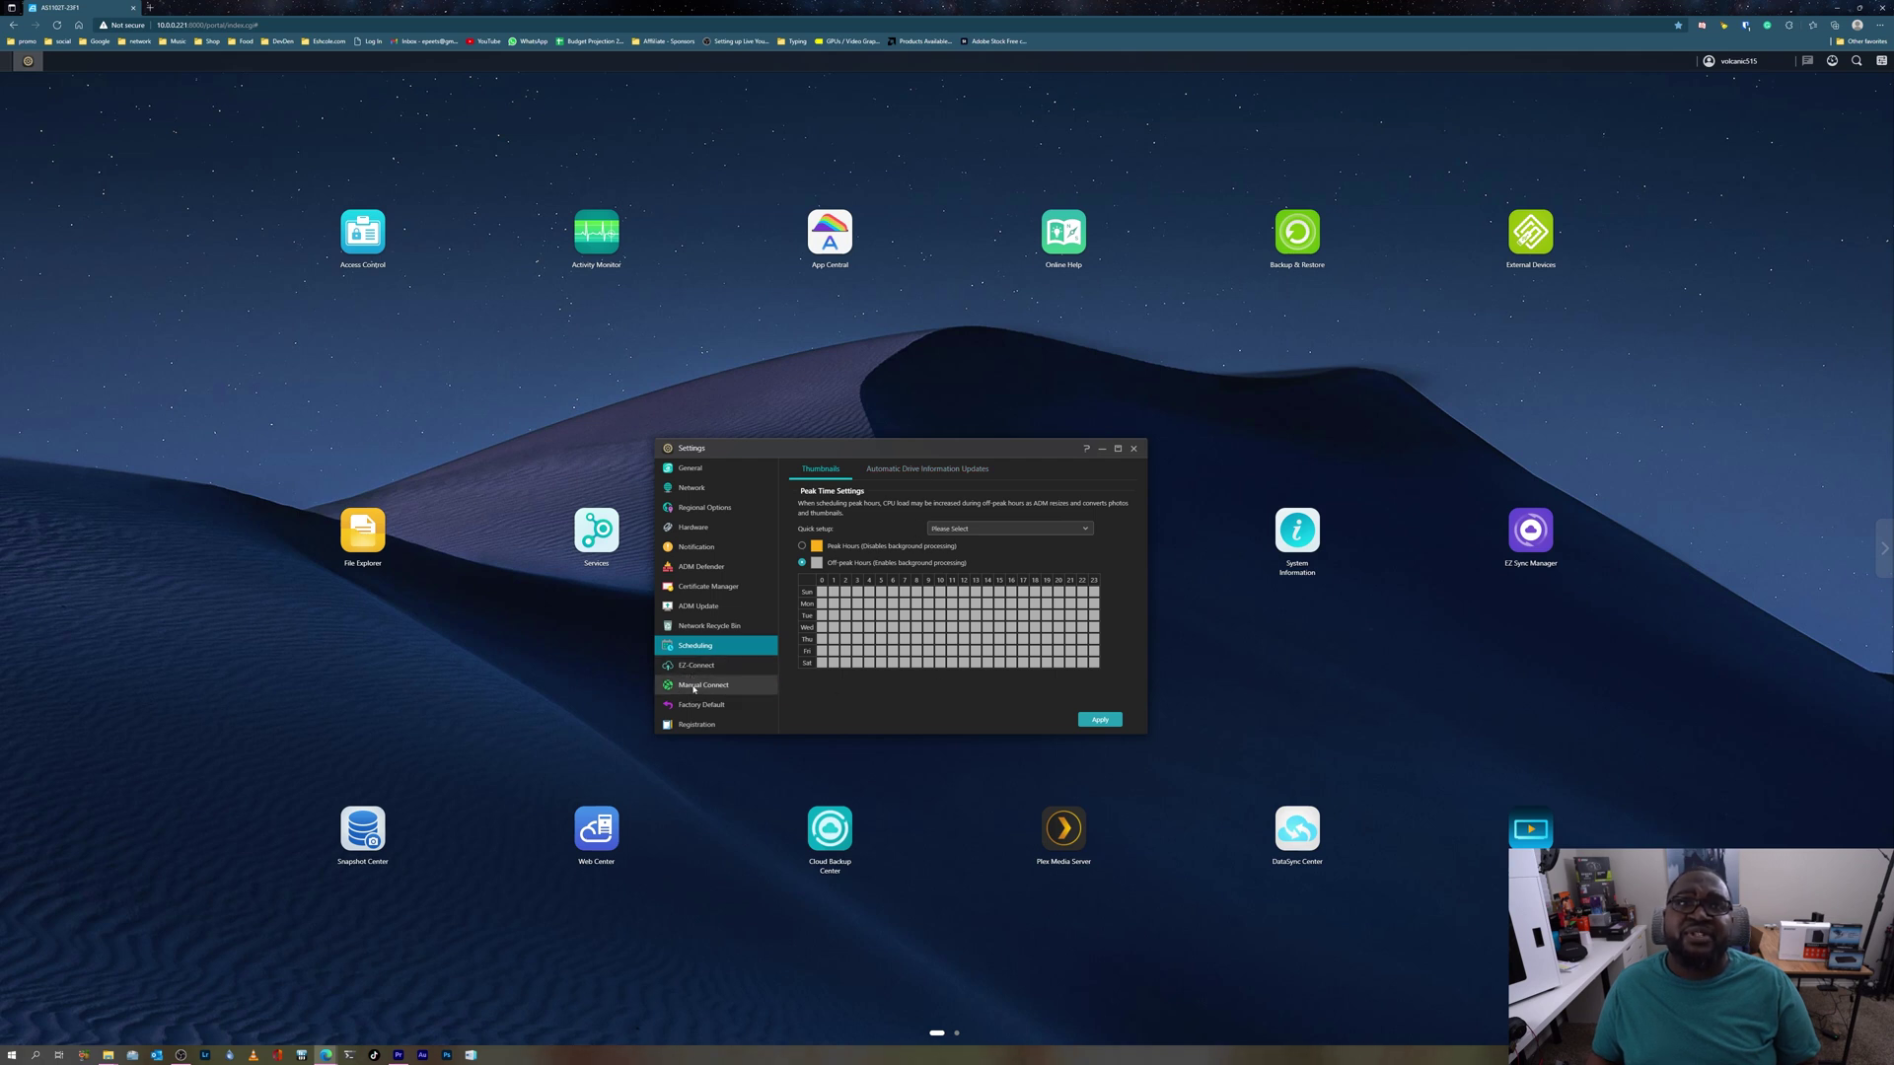
left_click(694, 701)
Check the EZ-Router port forwarding rules under Manual Connect, then close Settings.
left_click(696, 685)
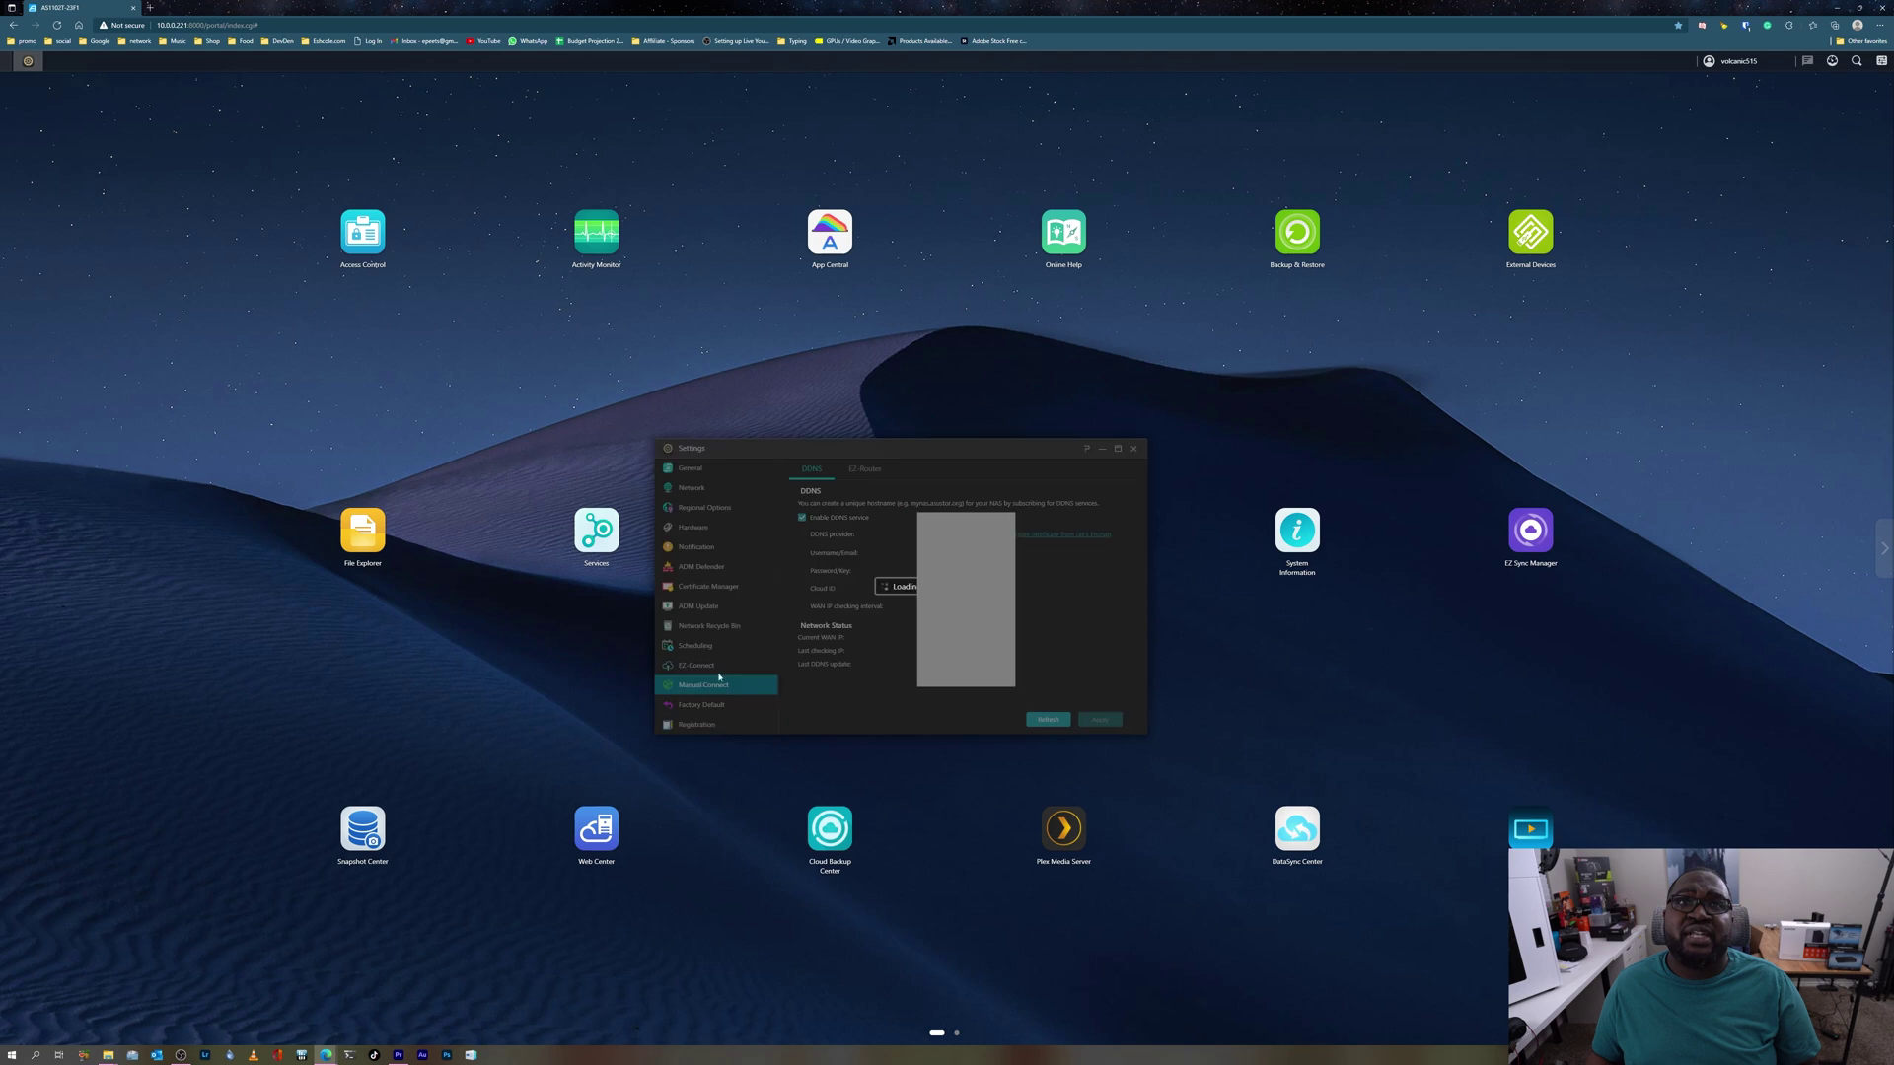
left_click(867, 468)
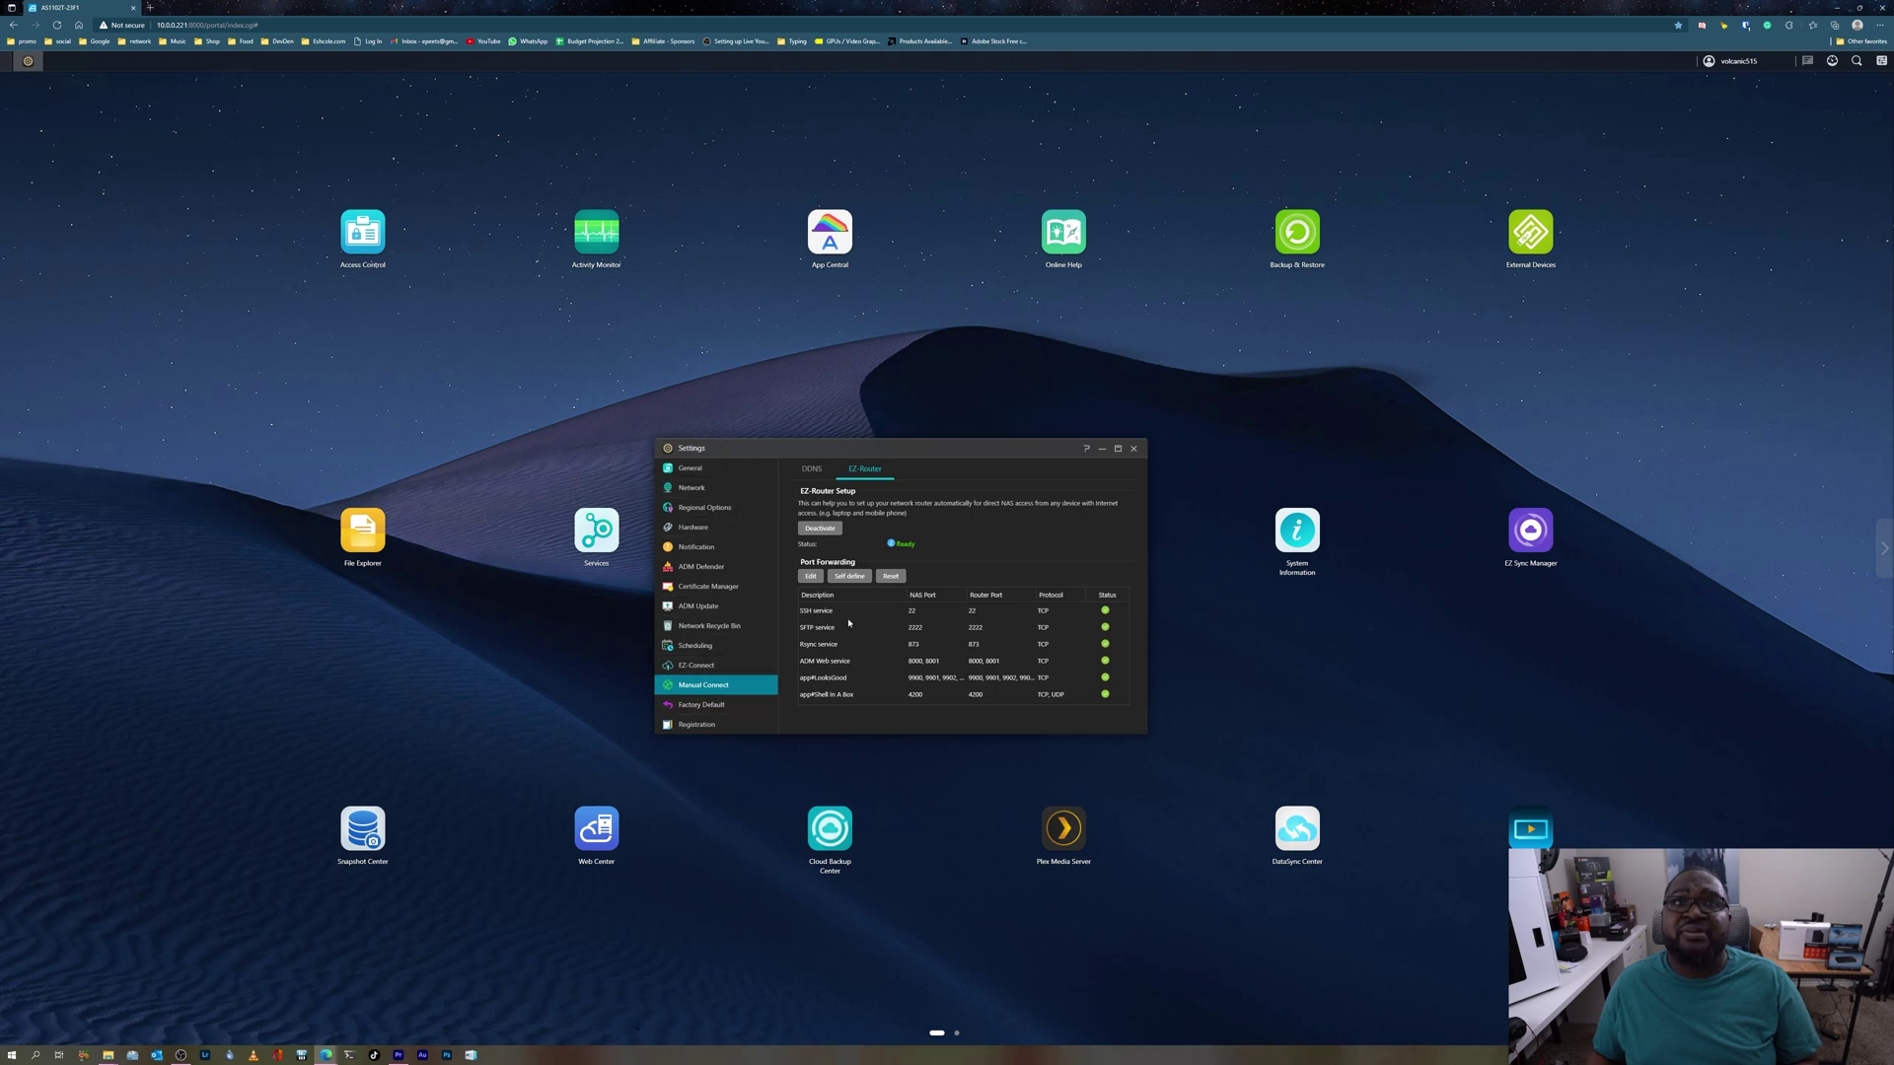
left_click(1134, 449)
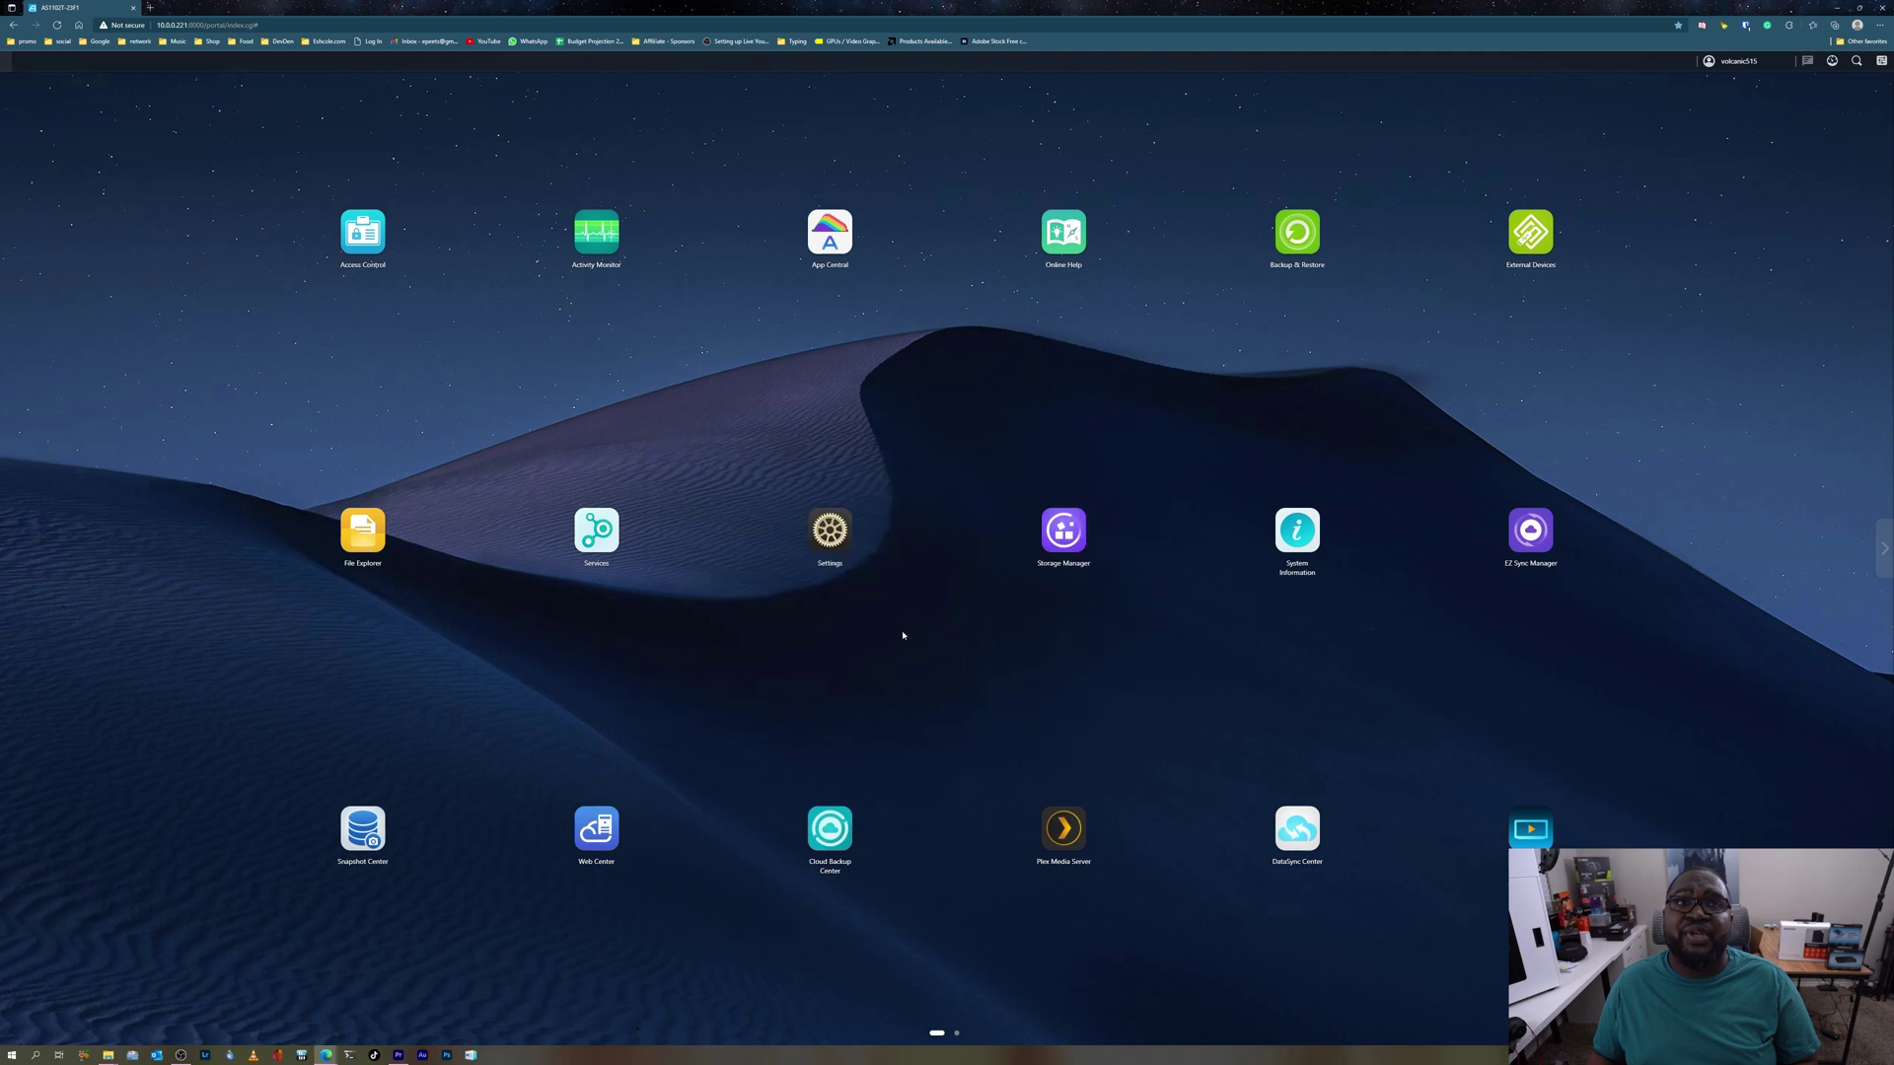
Inspect the B2Backup1 Back Blaze job in Cloud Backup Center and the OneDrive sync status.
left_click(821, 850)
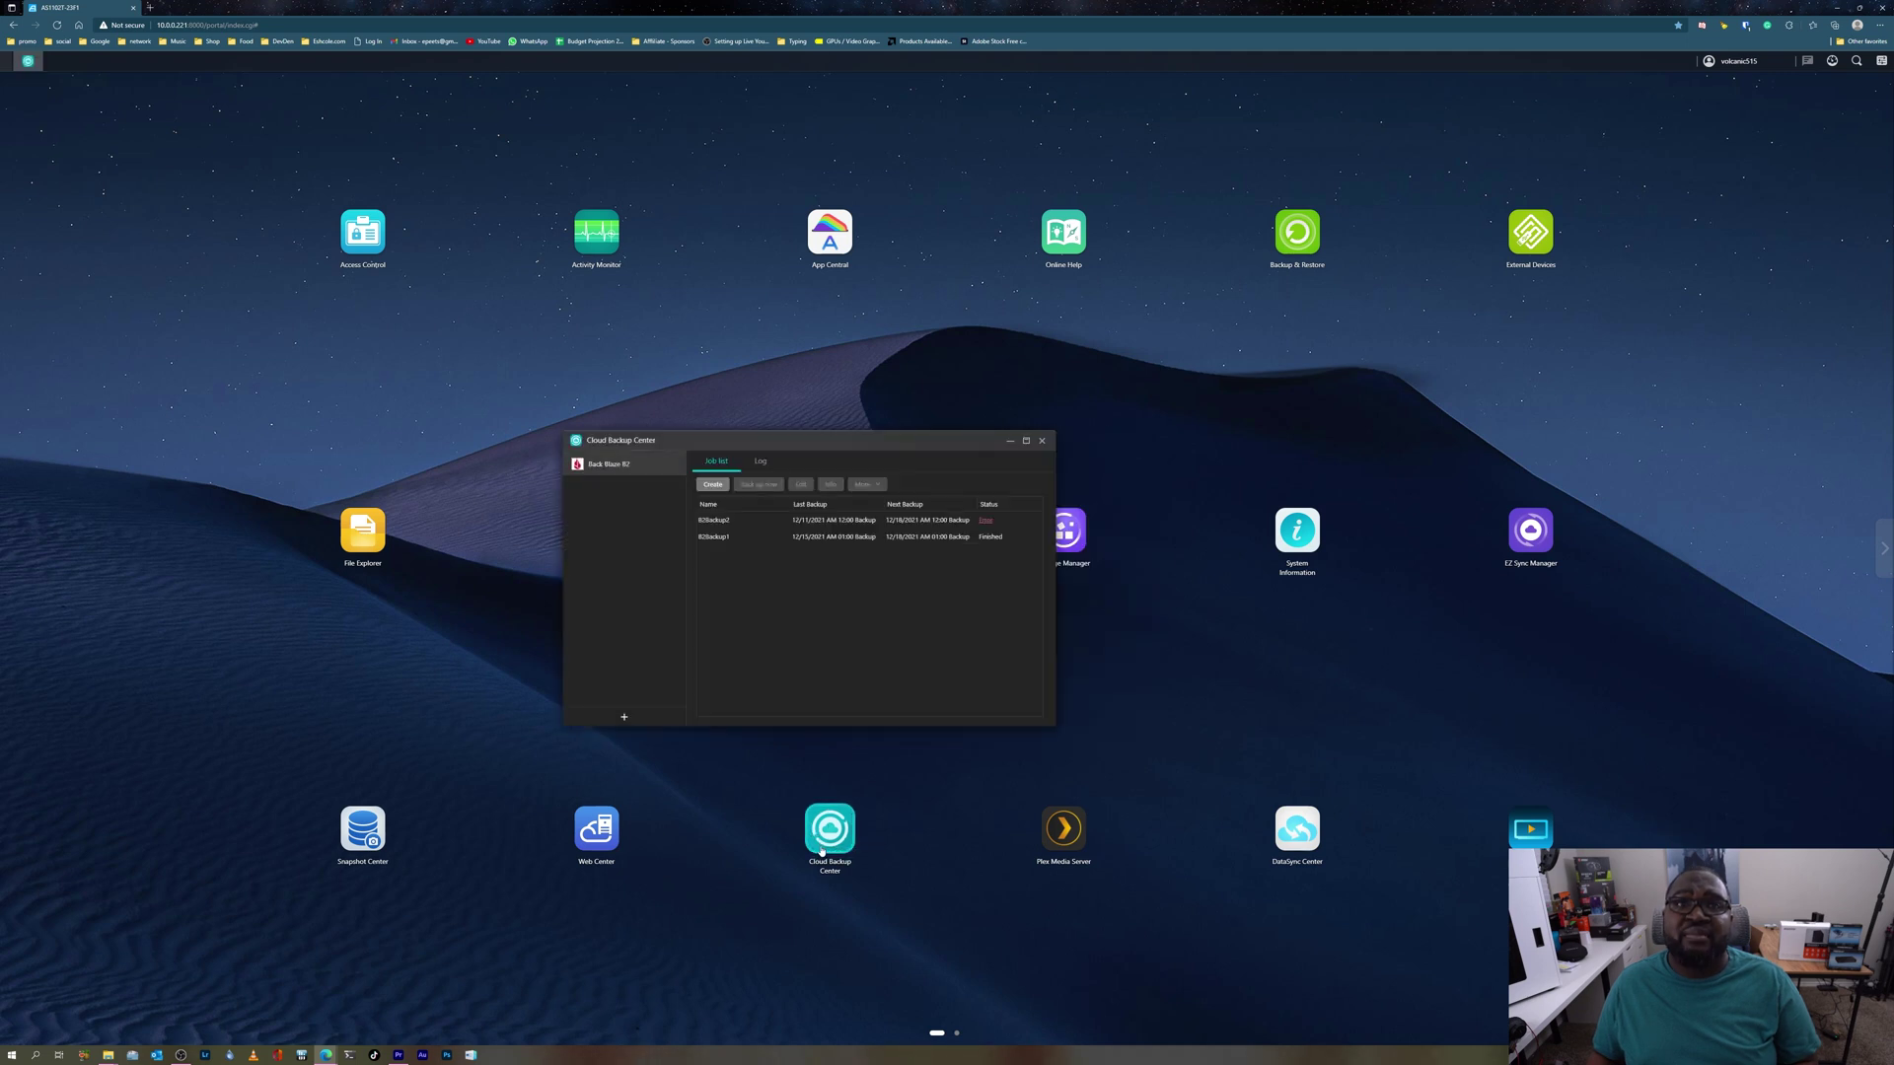
left_click(969, 537)
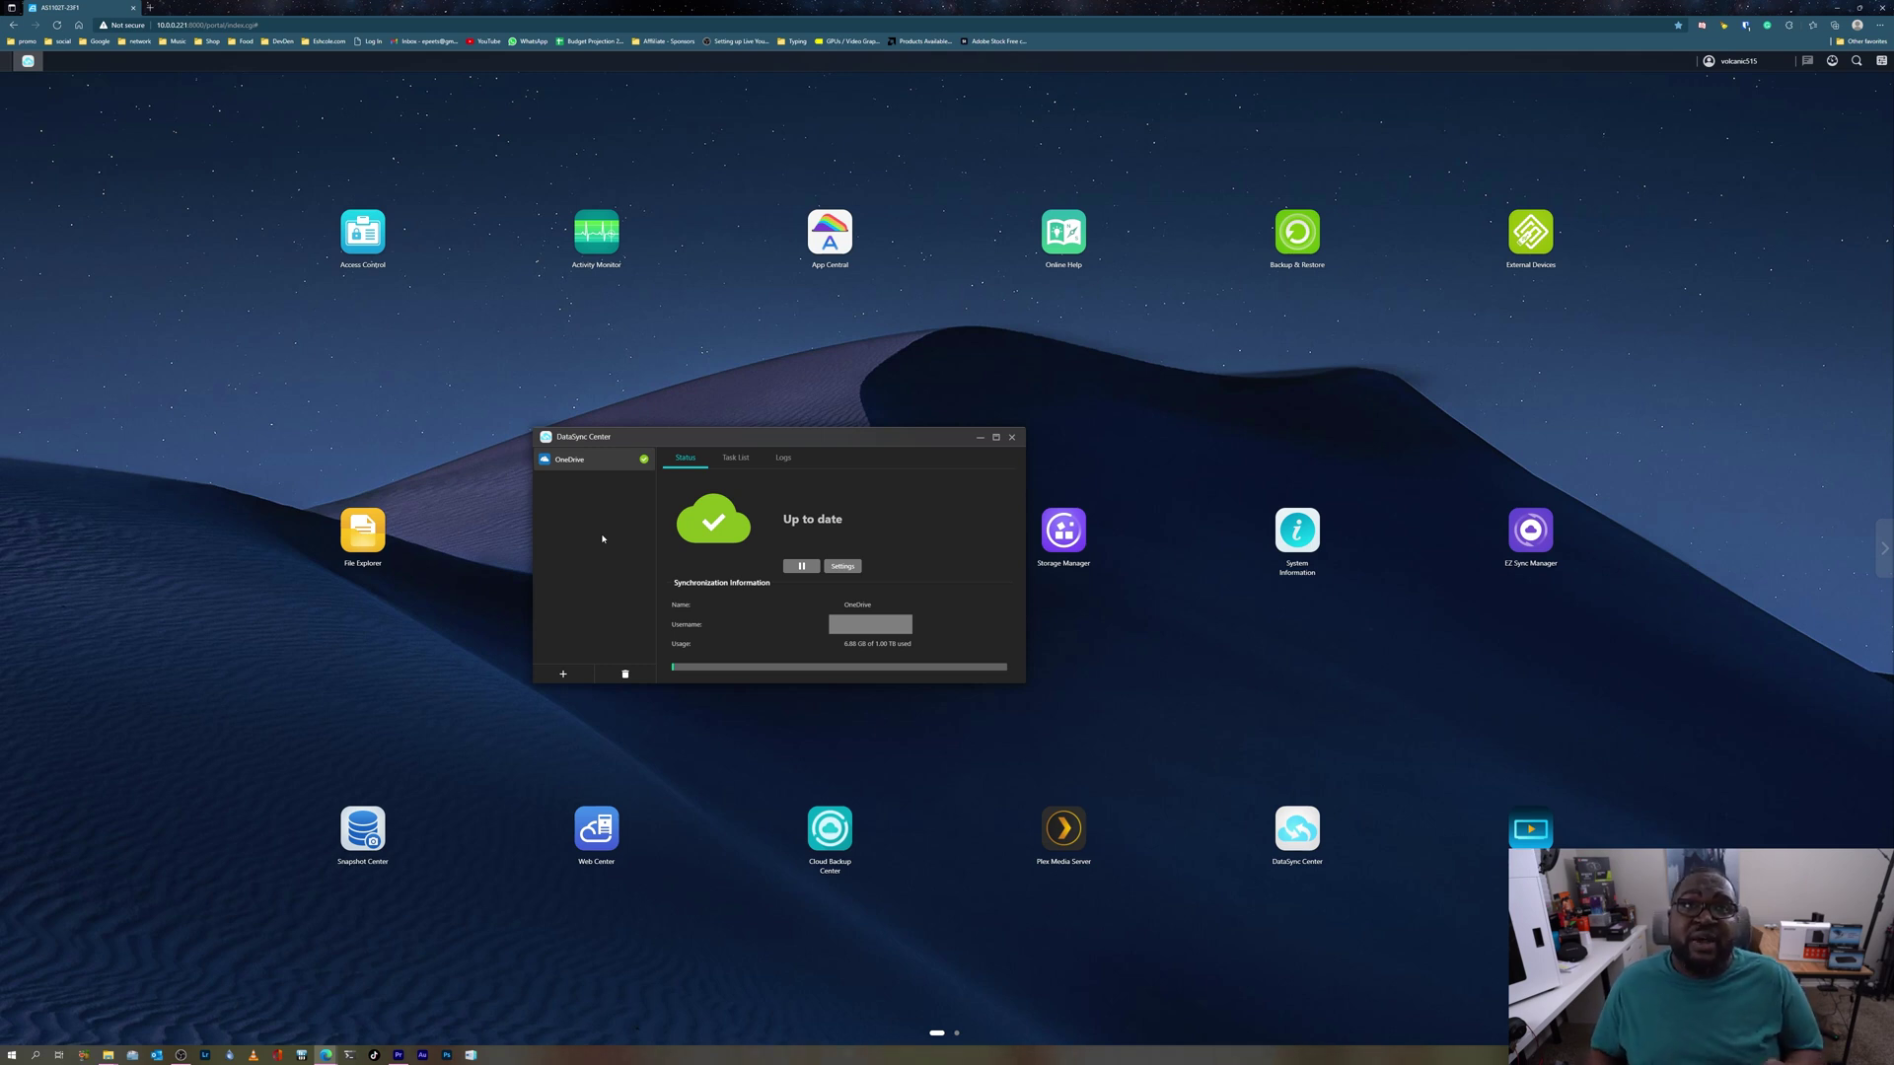
left_click(1011, 437)
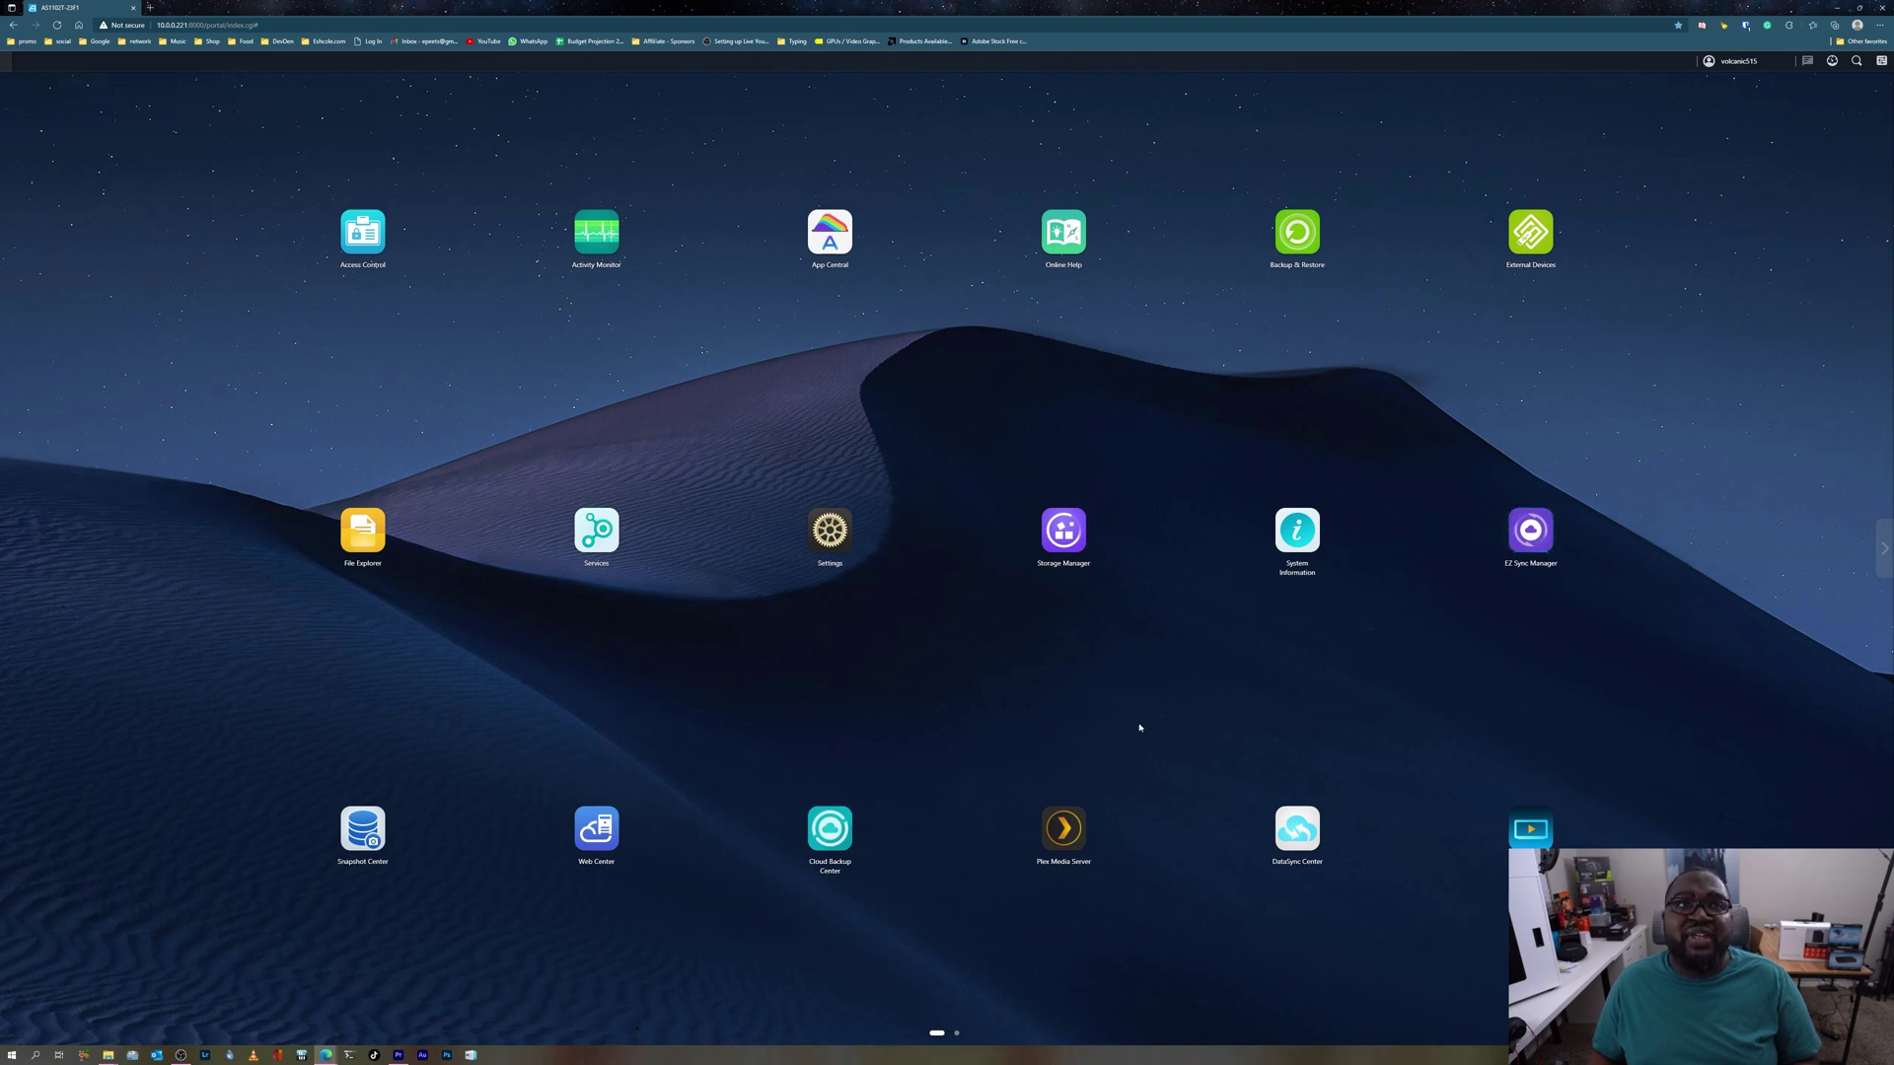
Flip to the second desktop page and back, then browse the Plex folder in File Explorer.
left_click(957, 1033)
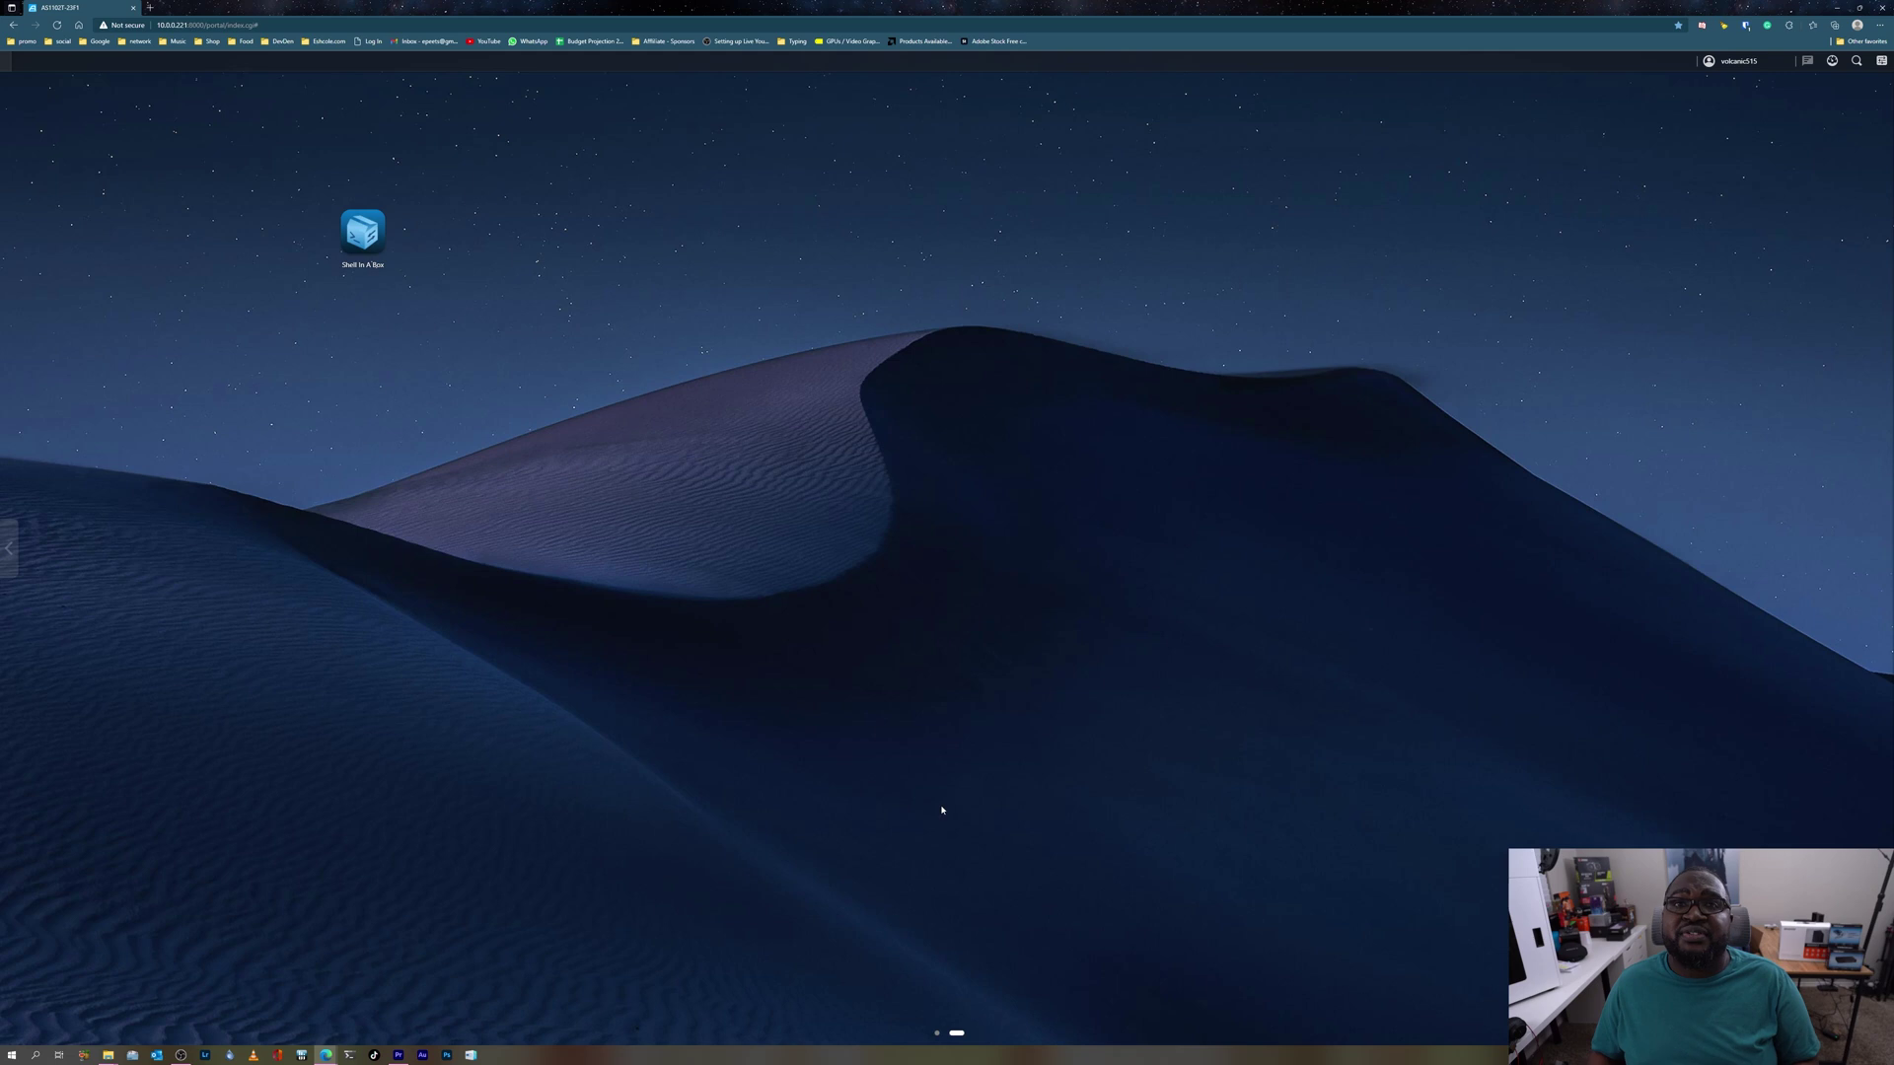
left_click(937, 1034)
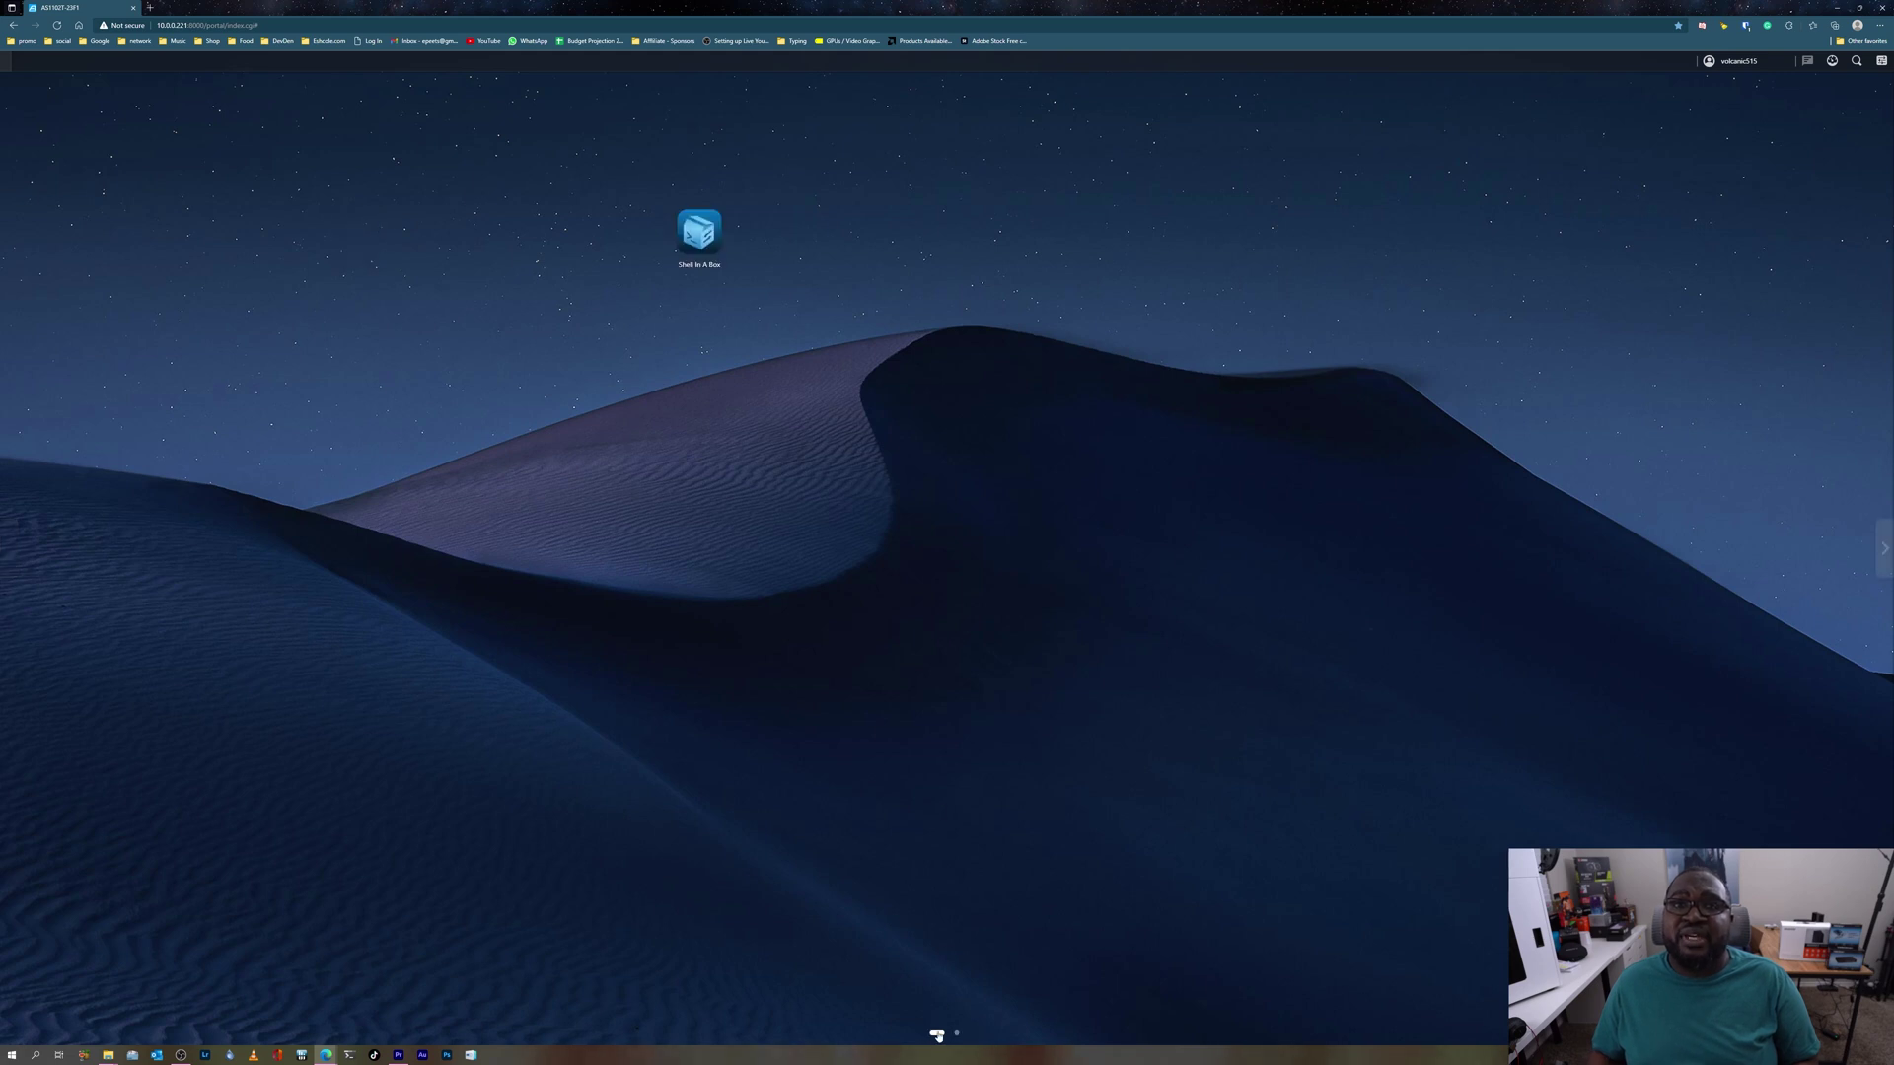
left_click(374, 538)
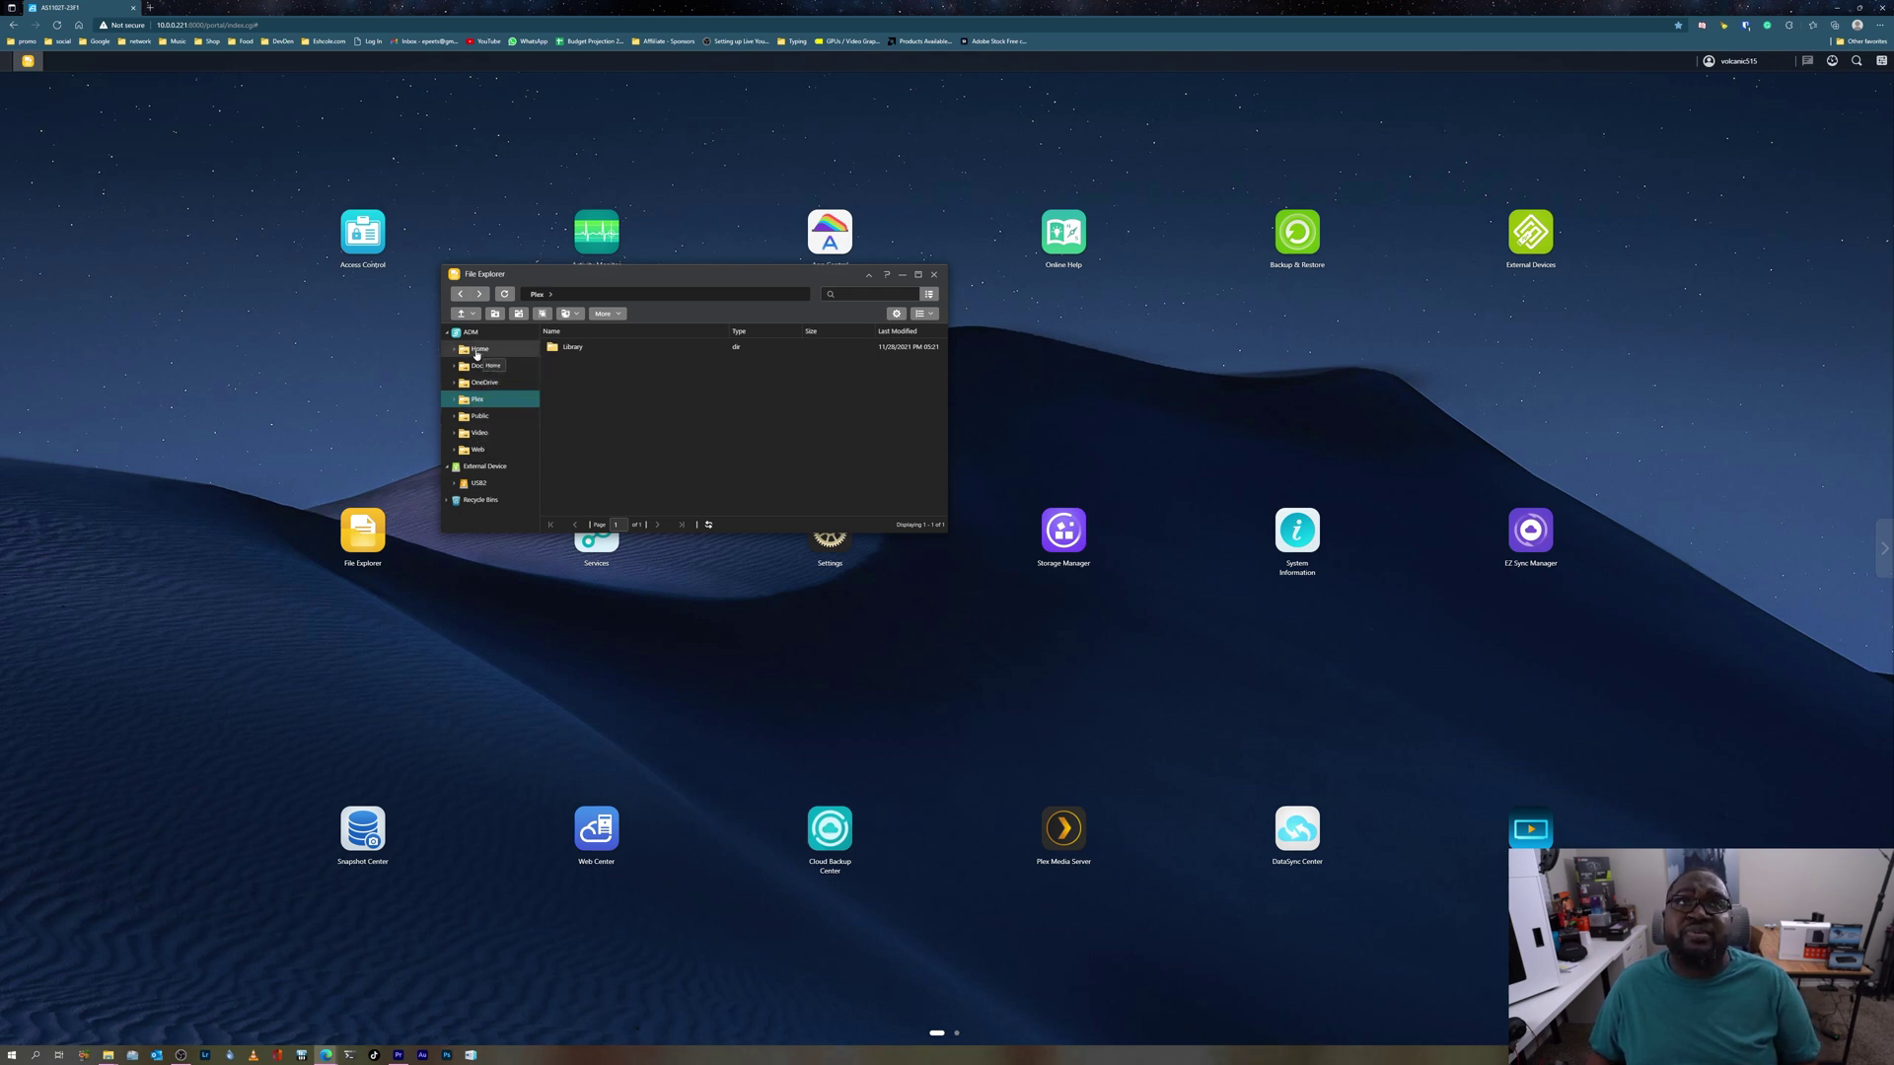
left_click(934, 274)
Launch Activity Monitor from the ADM desktop.
left_click(596, 234)
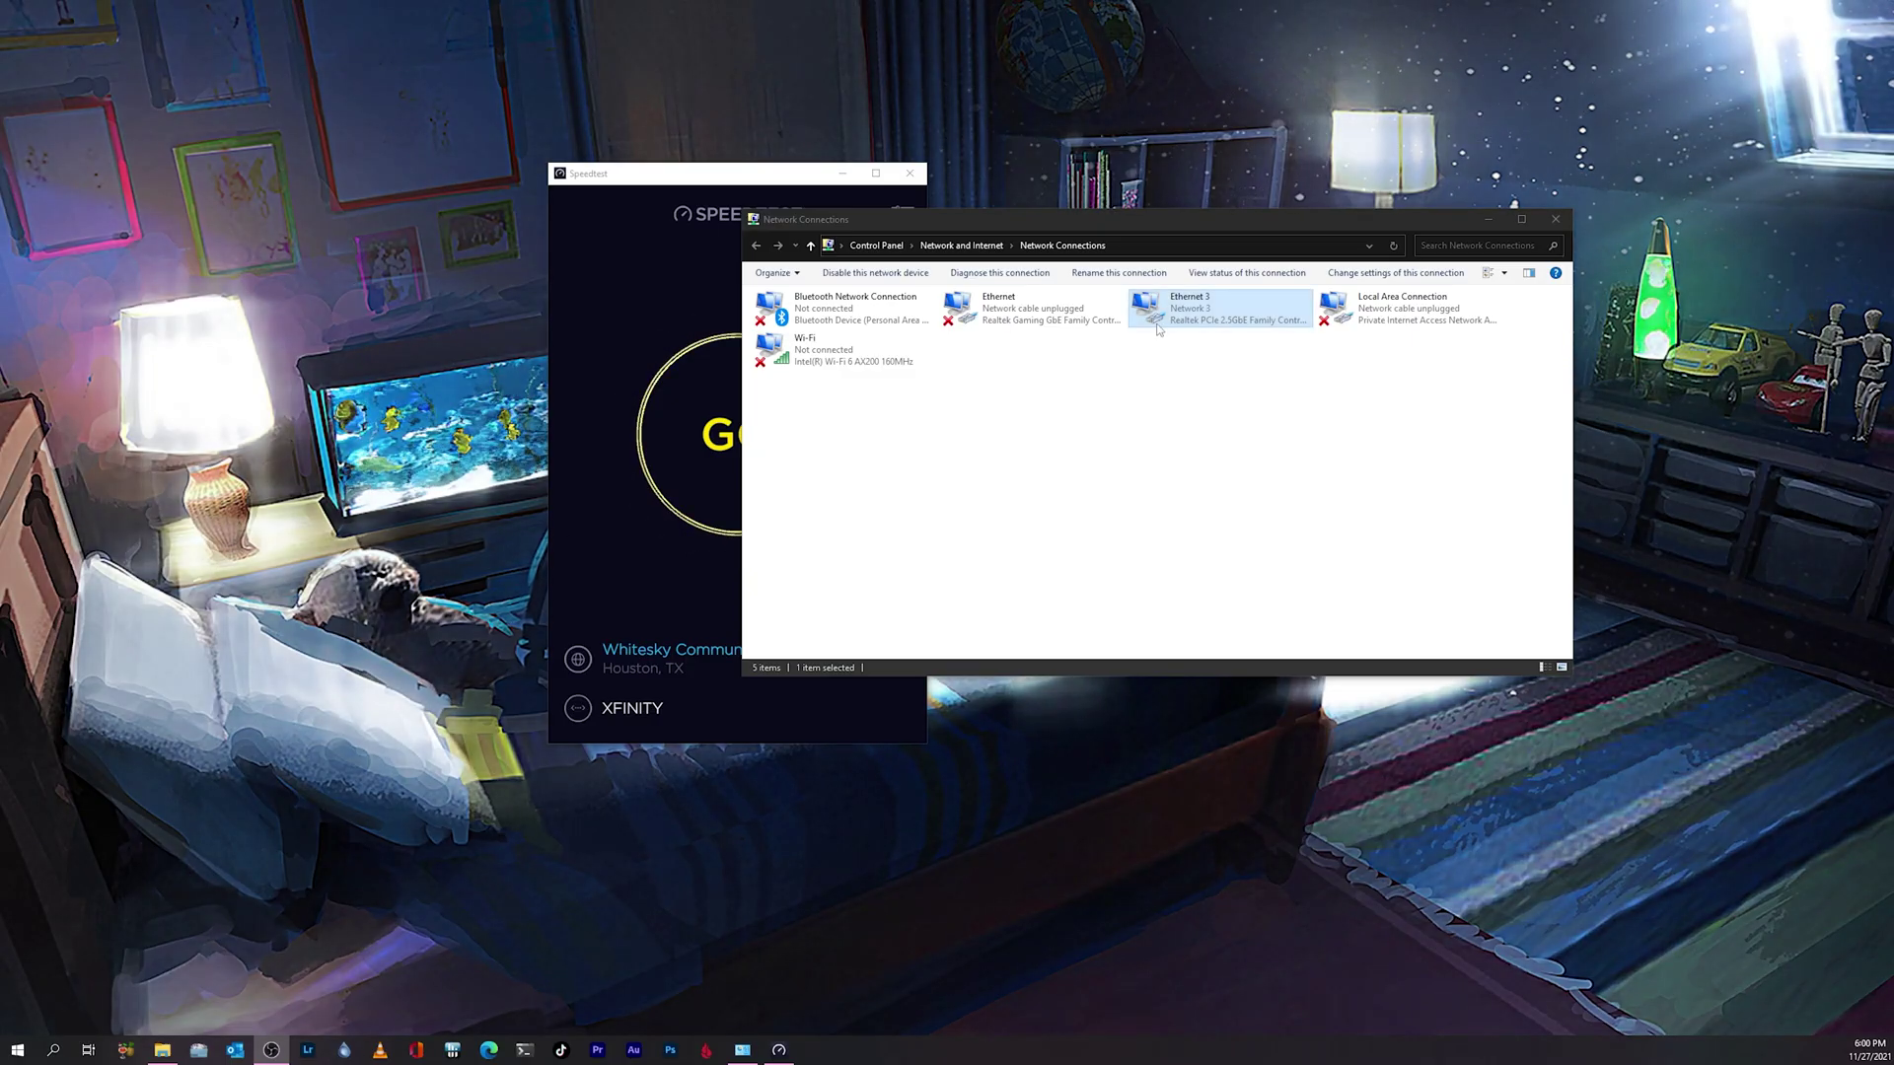
Display the Ethernet 3 status dialog showing its 2.5 Gbps link speed.
right_click(1188, 313)
left_click(1237, 343)
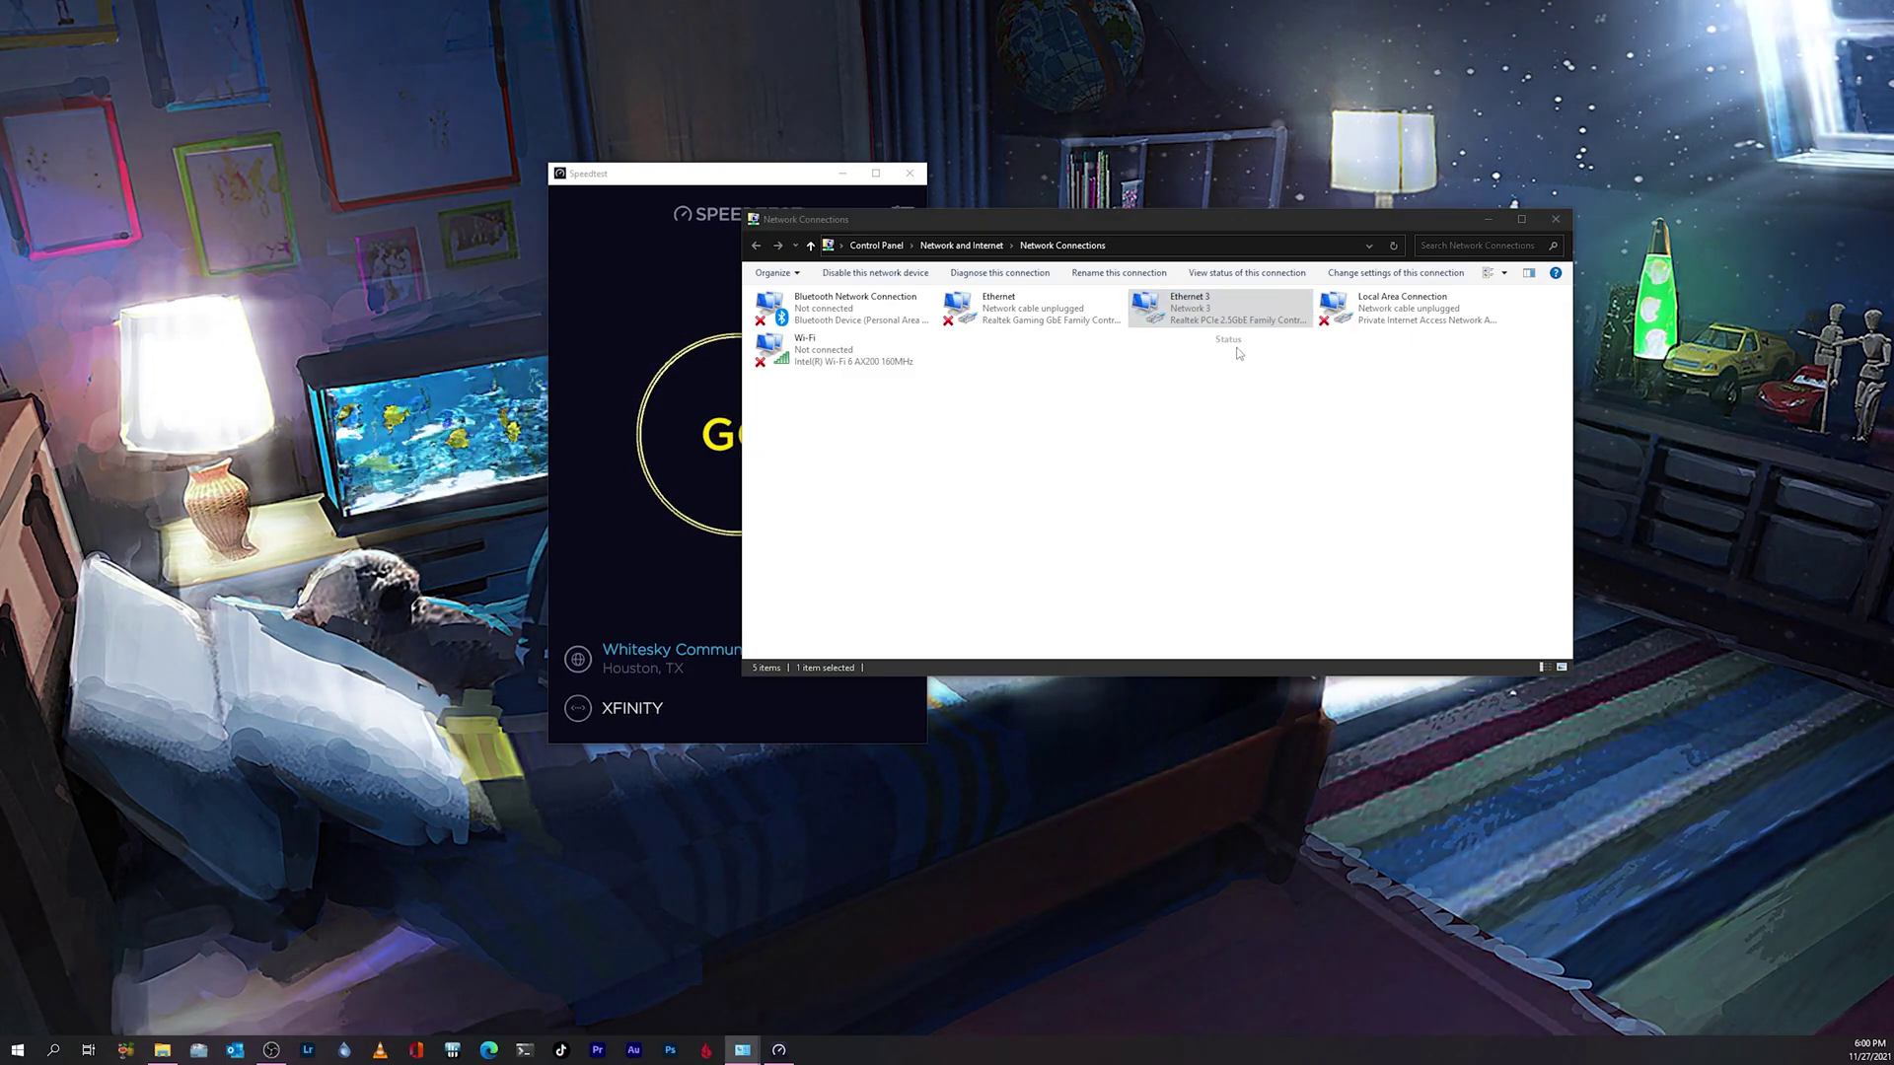
left_click_drag(225, 333, 1028, 308)
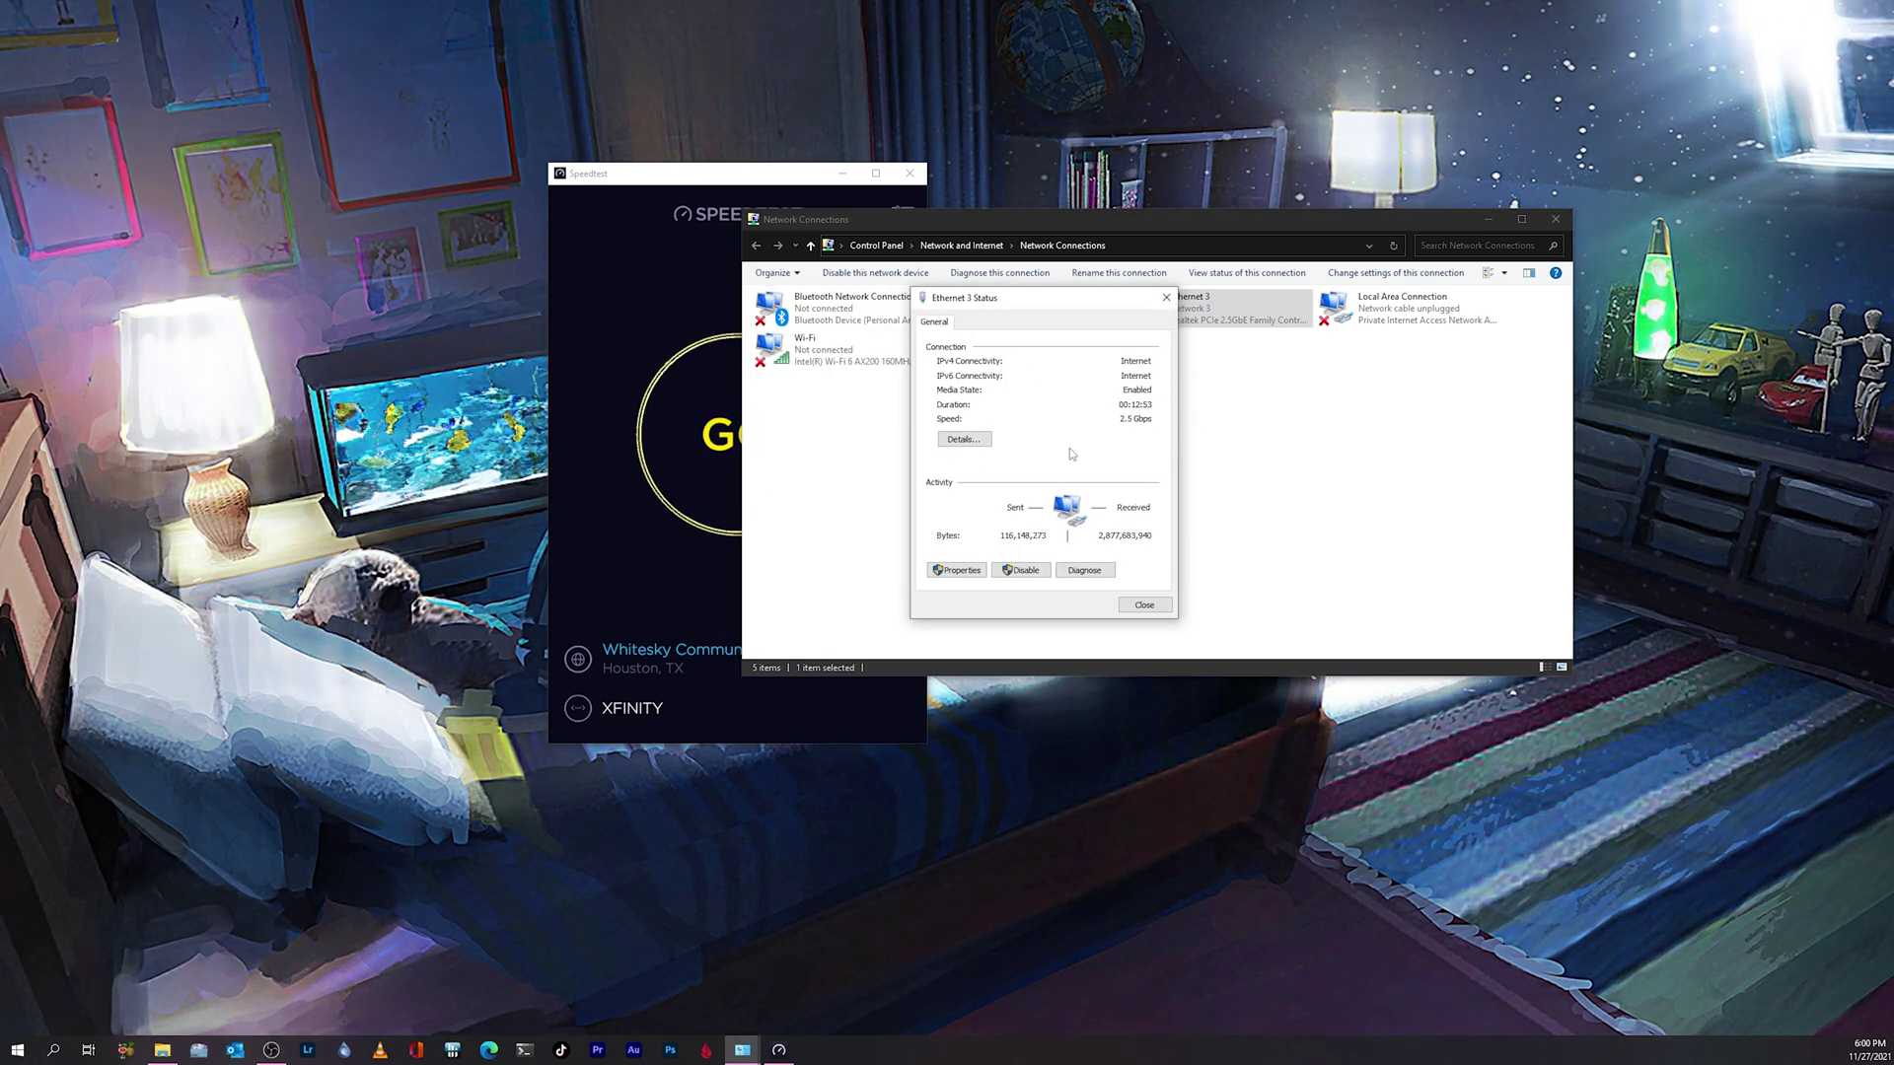
left_click(717, 178)
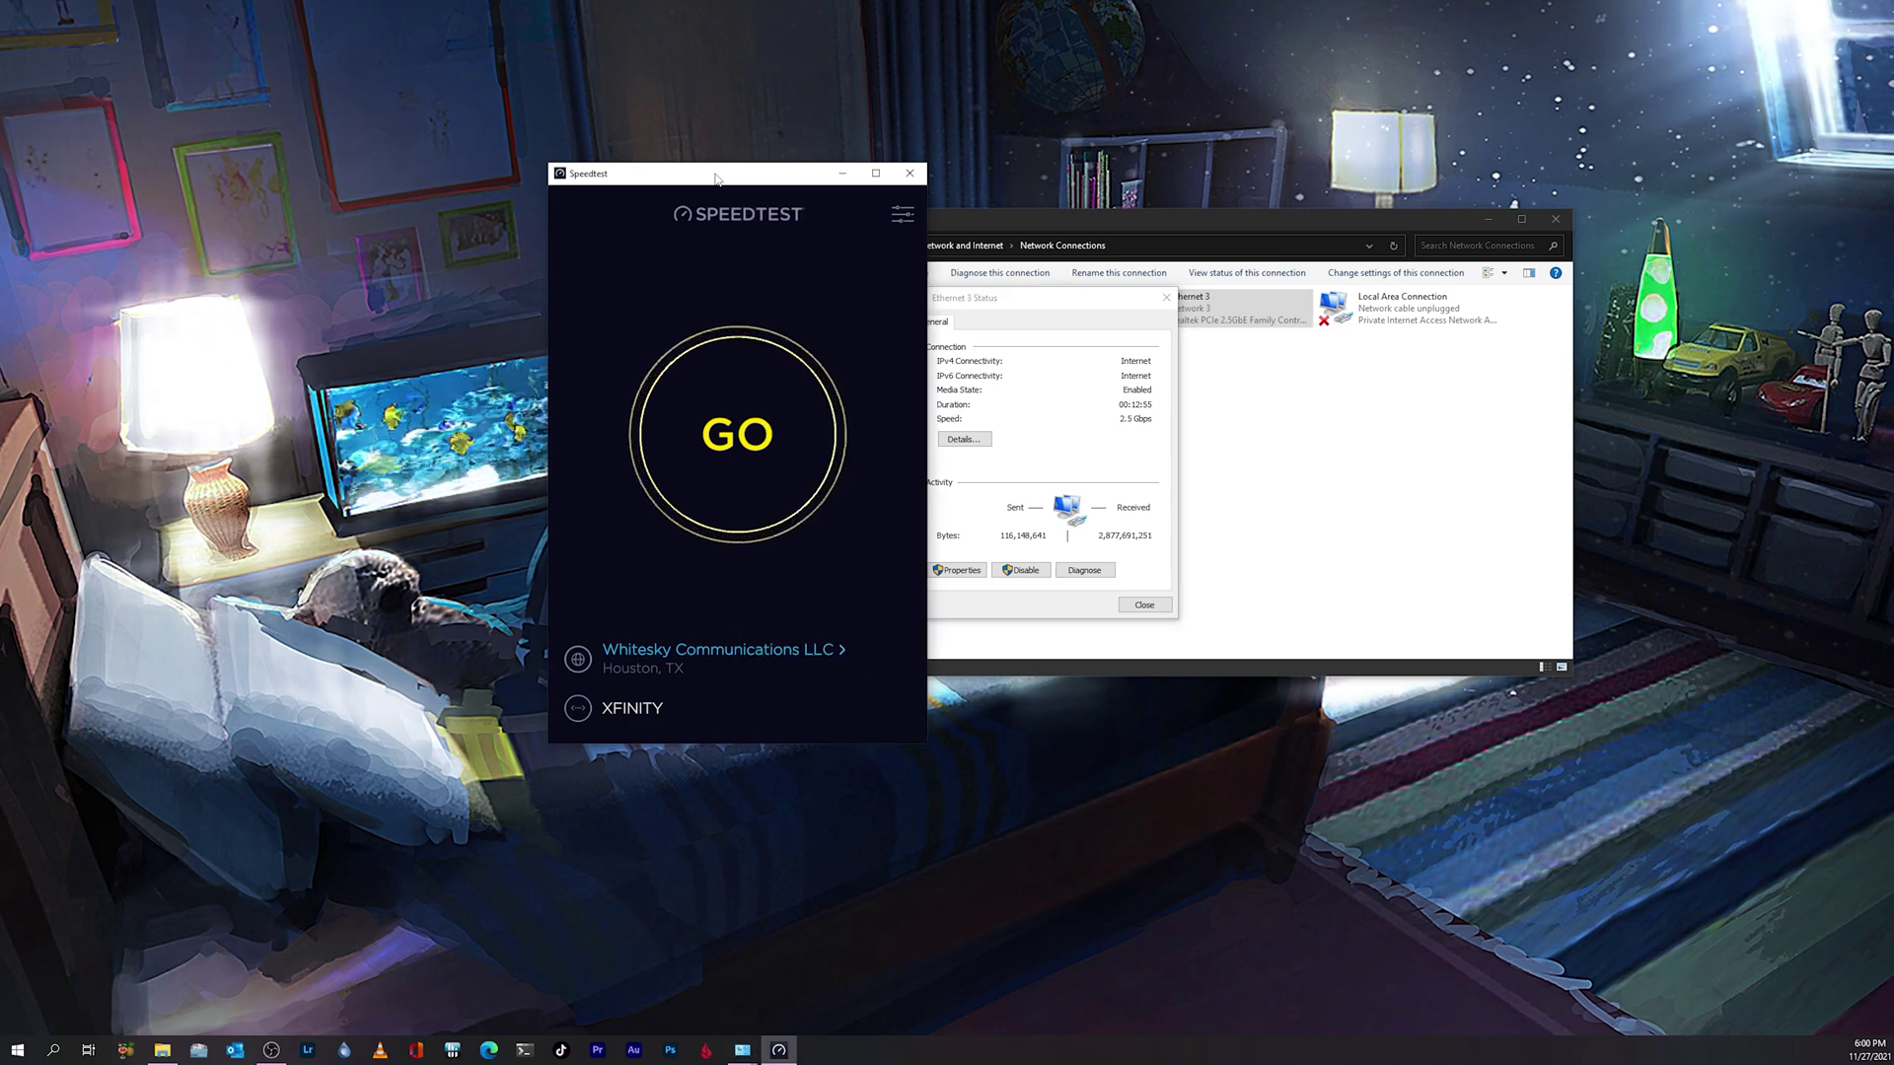
Run a Speedtest, measuring 1190.02 Mbps download with 9 ms ping.
left_click(729, 441)
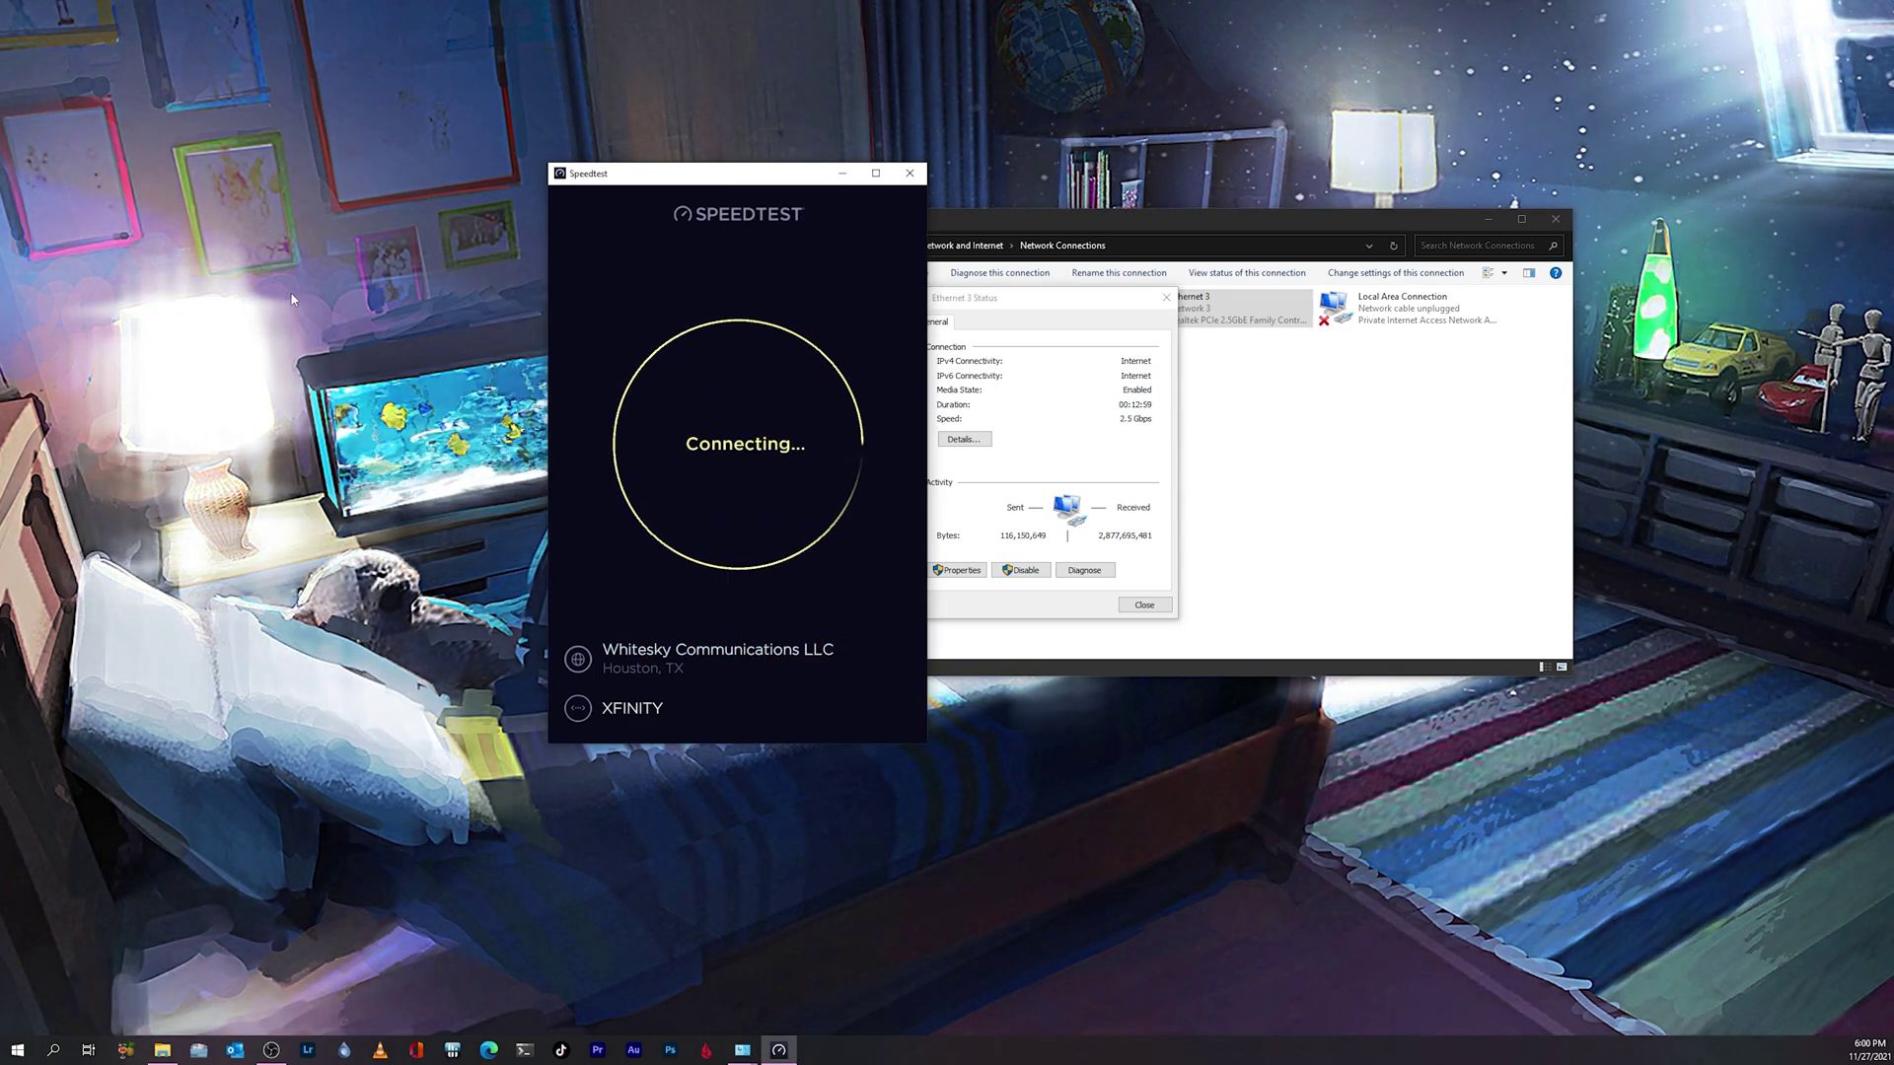